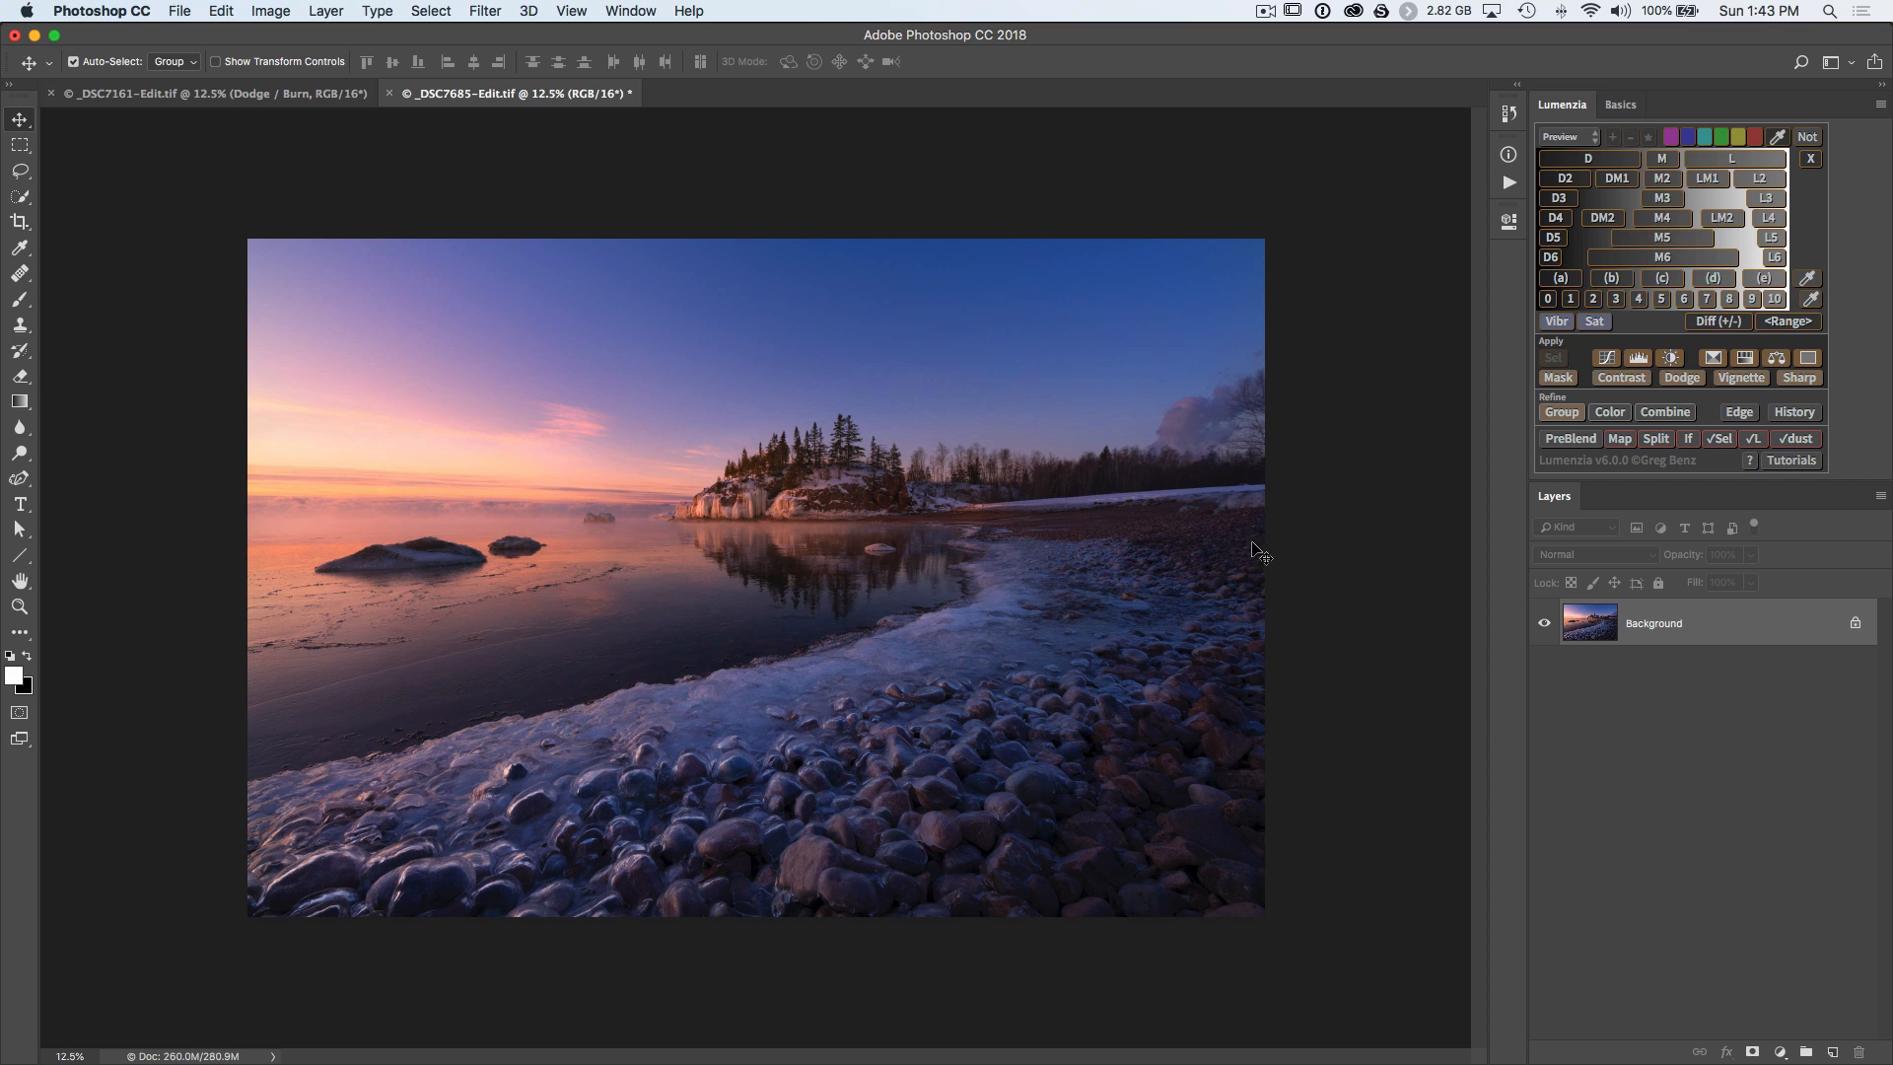
# - Lasso the icy, rocky shoreline in the foreground and apply a Lumenzia Contrast adjustment with a feathered mask
pyautogui.press('l')
pyautogui.moveTo(1084, 544)
pyautogui.mouseDown()
pyautogui.moveTo(604, 637)
pyautogui.moveTo(284, 765)
pyautogui.moveTo(244, 890)
pyautogui.moveTo(591, 918)
pyautogui.moveTo(969, 834)
pyautogui.moveTo(1260, 655)
pyautogui.moveTo(1210, 570)
pyautogui.moveTo(1075, 545)
pyautogui.mouseUp()
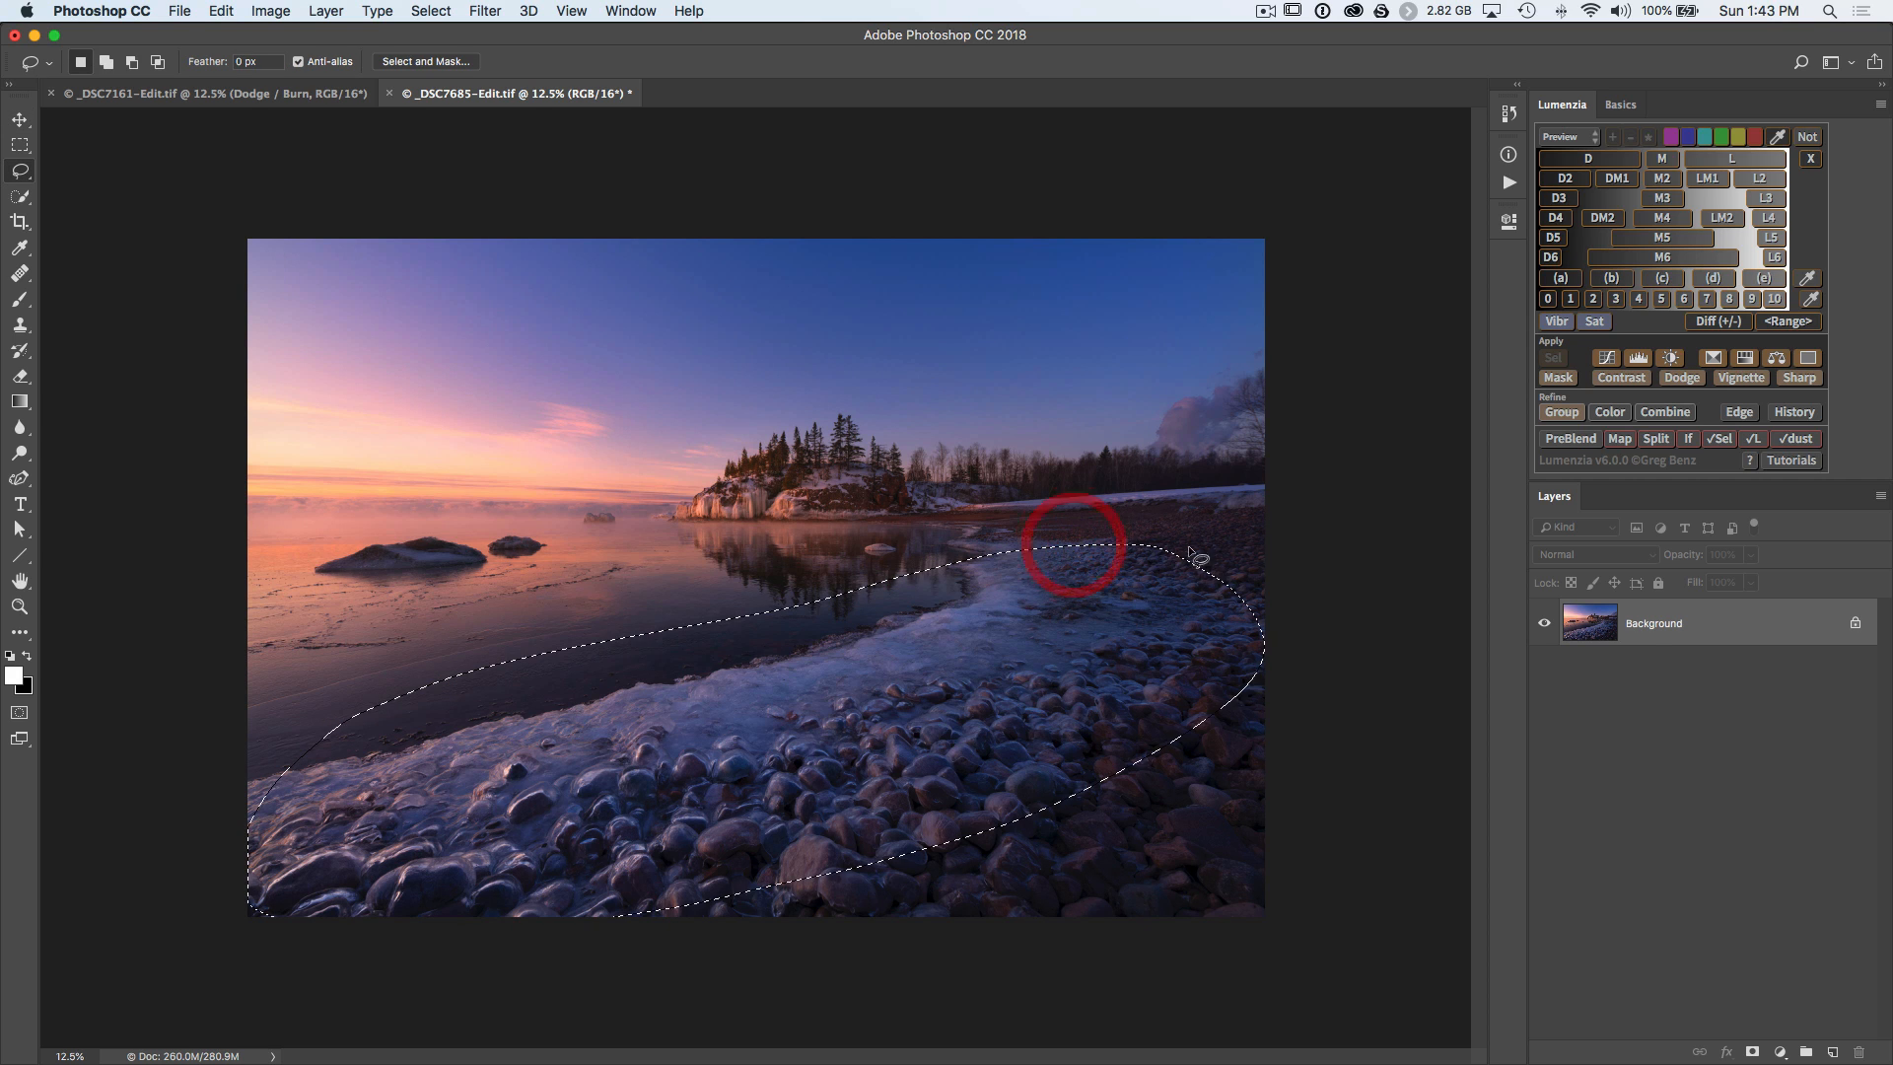
pyautogui.click(1623, 378)
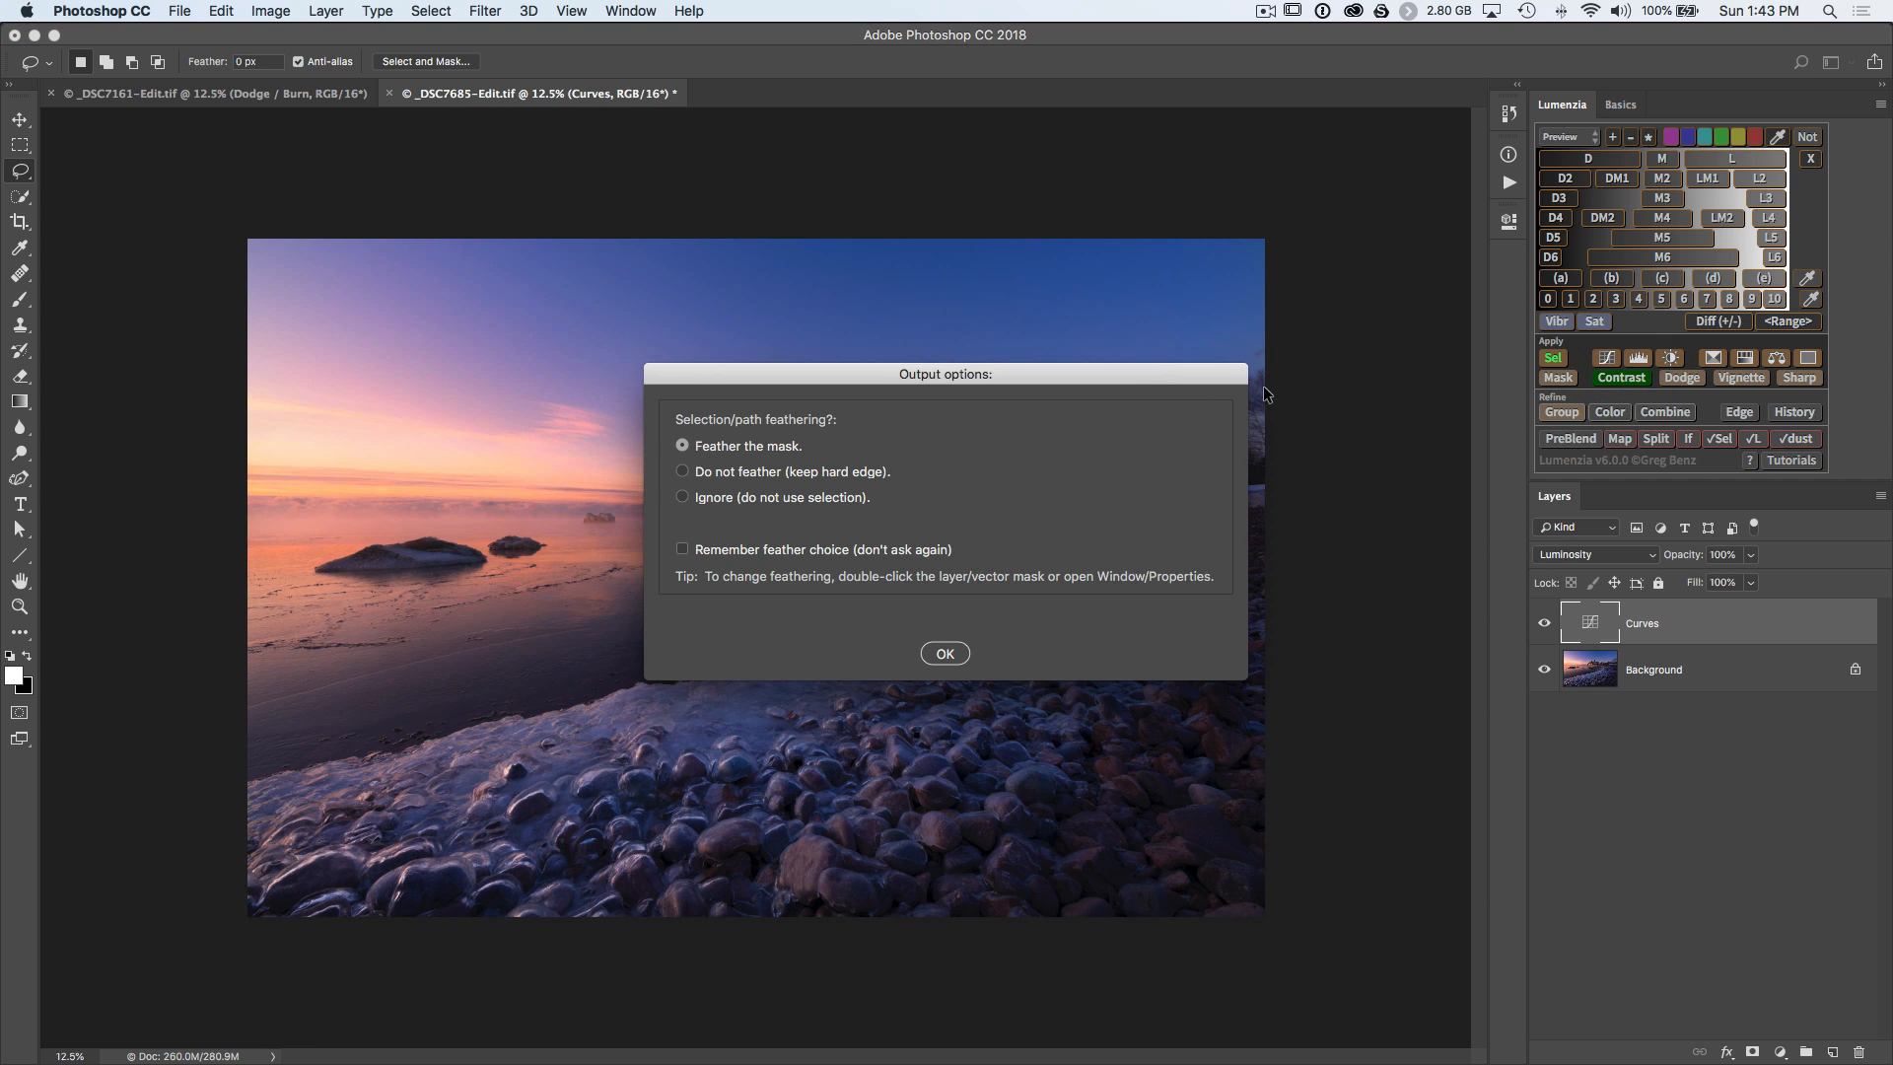
pyautogui.moveTo(1157, 375); pyautogui.dragTo(1683, 384)
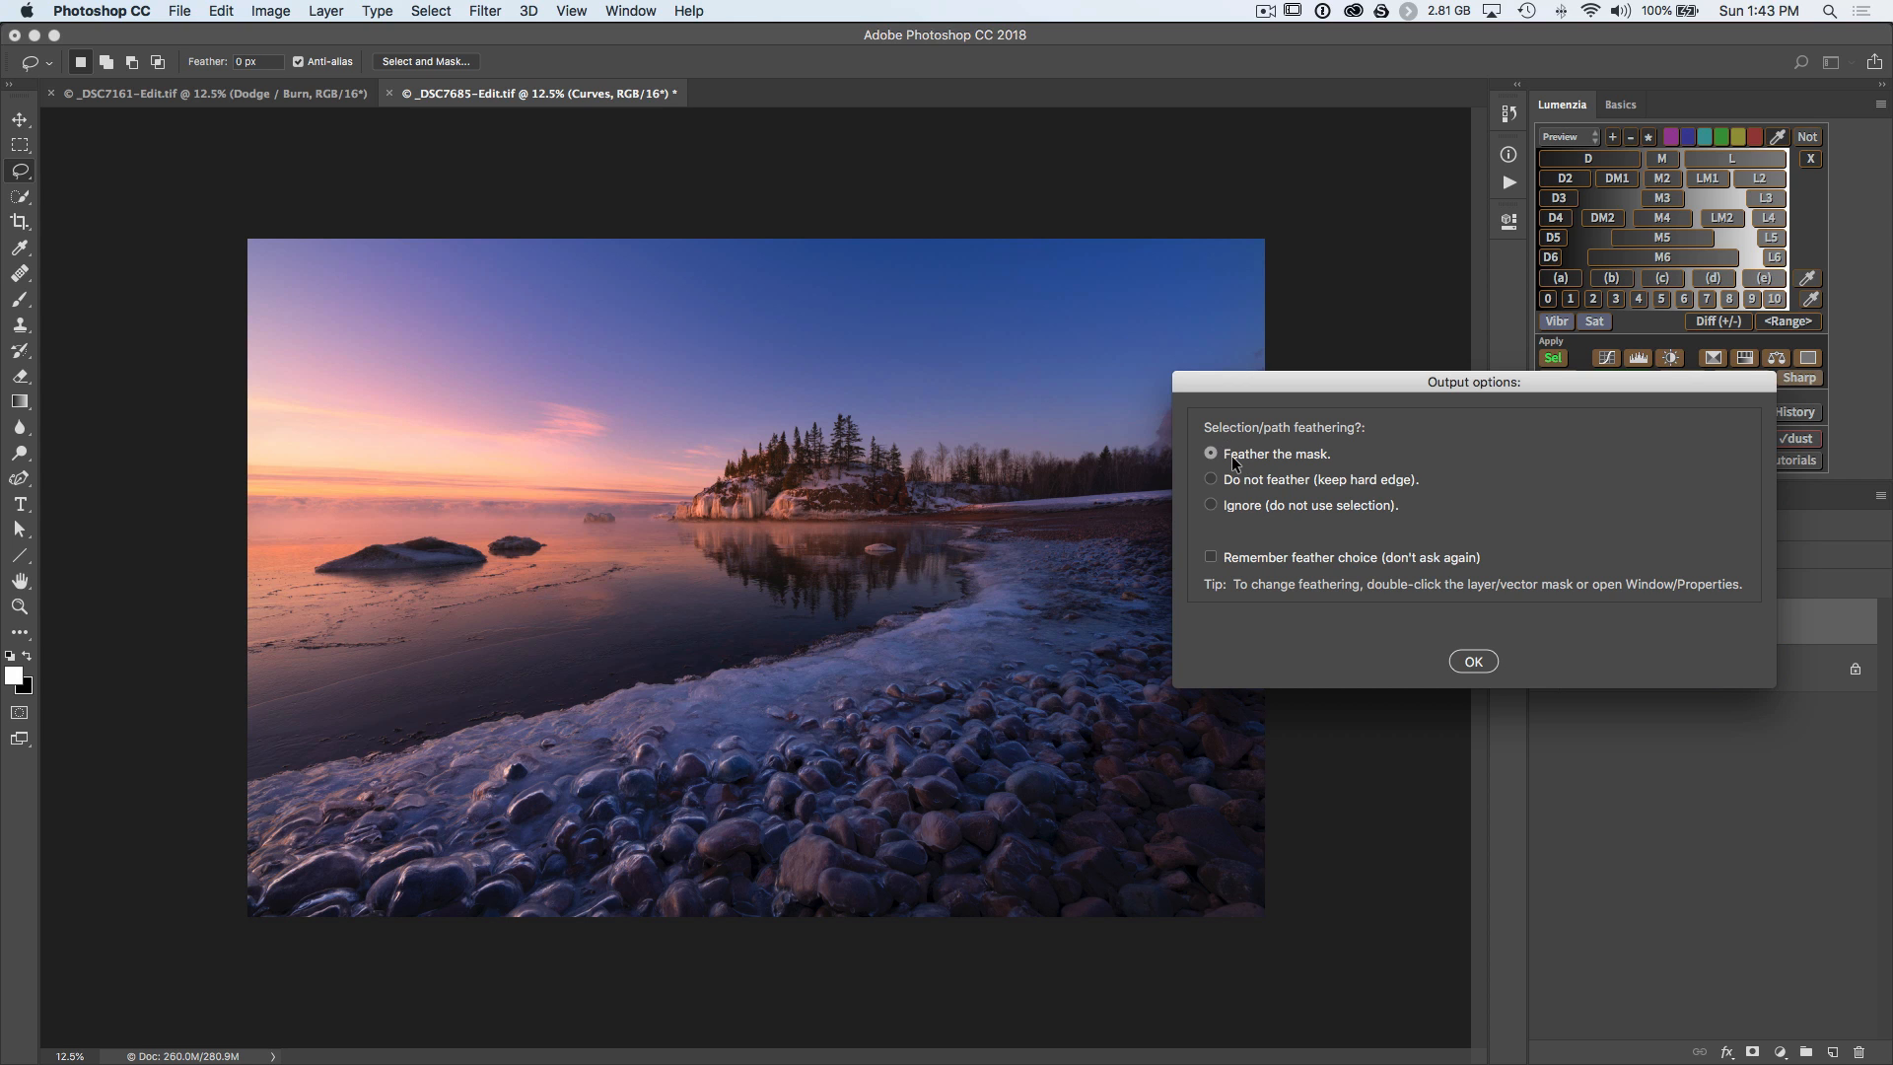
pyautogui.click(1473, 661)
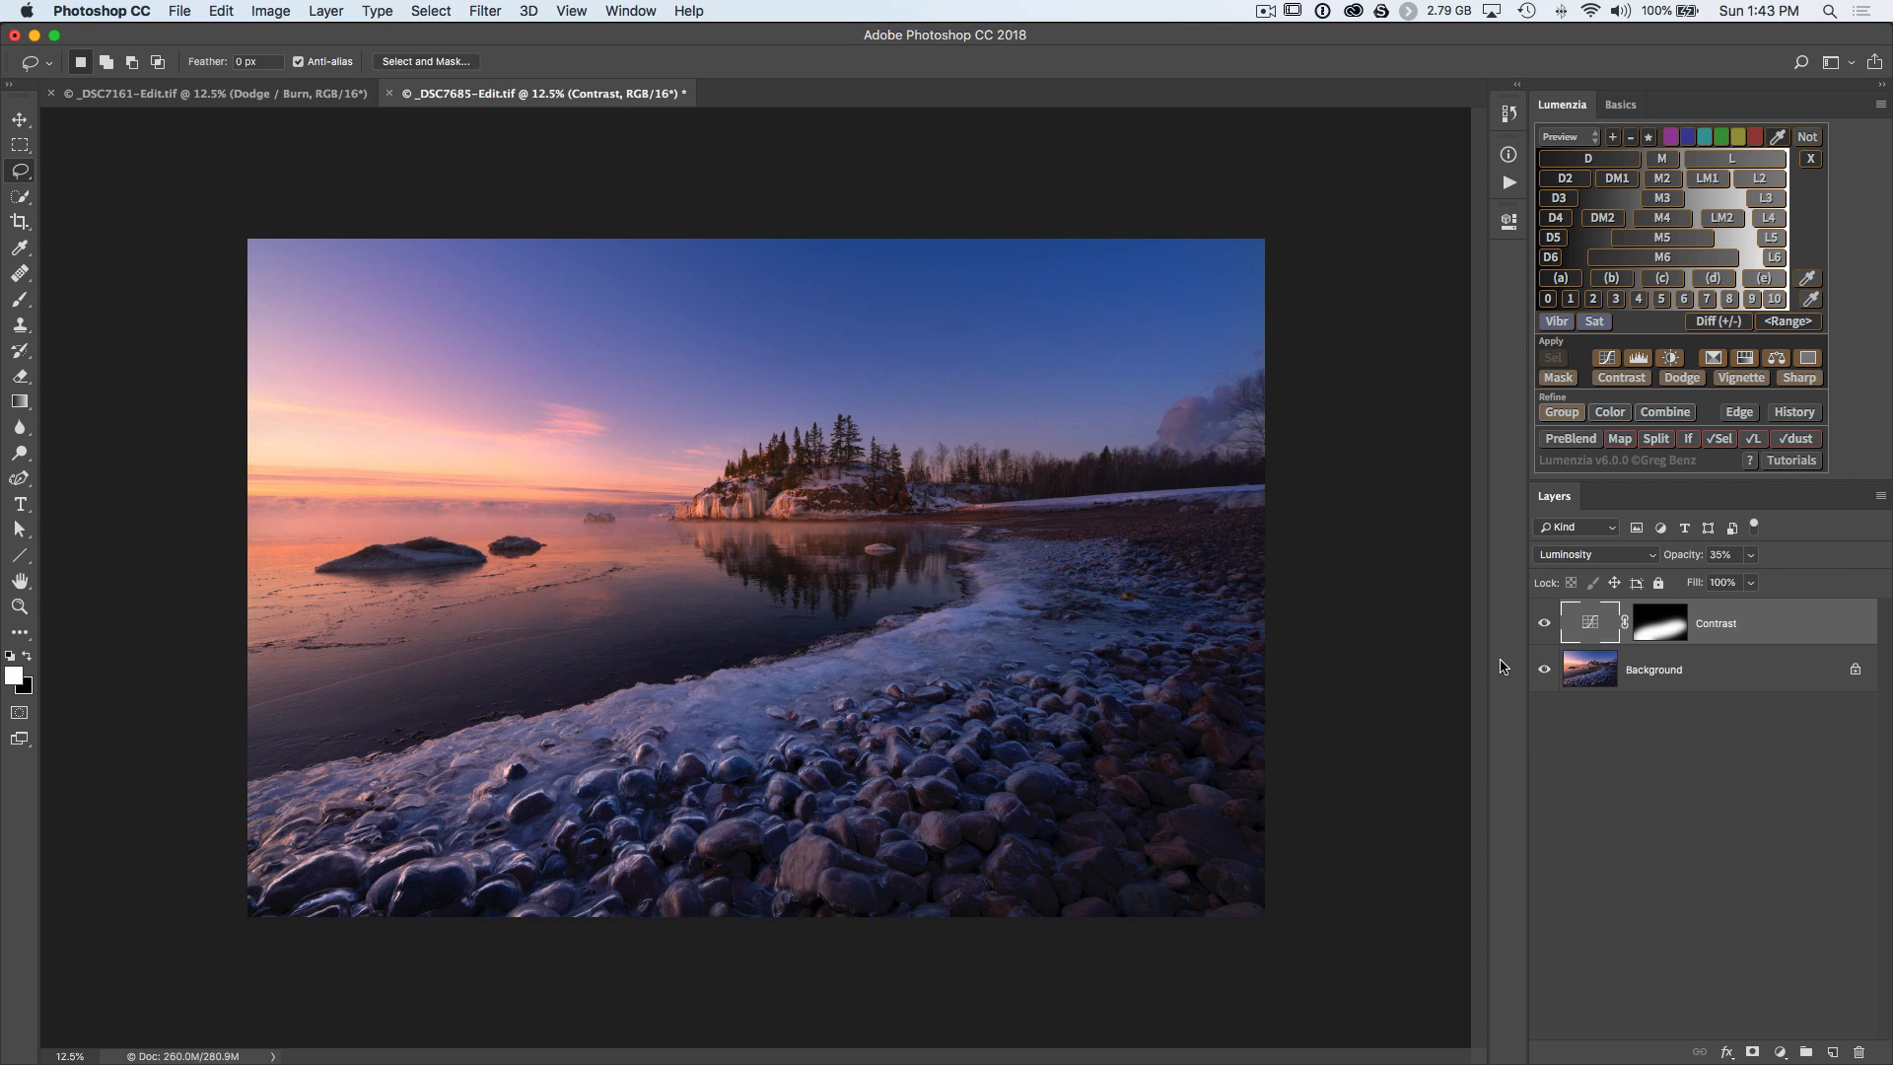
# - Toggle the Contrast layer's visibility to compare the shoreline with and without the adjustment
pyautogui.click(1543, 622)
pyautogui.click(1545, 621)
pyautogui.click(1545, 620)
pyautogui.click(1547, 618)
# - Display the Contrast layer's mask on its own and set its feather to about 476 px
pyautogui.keyDown('alt'); pyautogui.click(1670, 629); pyautogui.keyUp('alt')
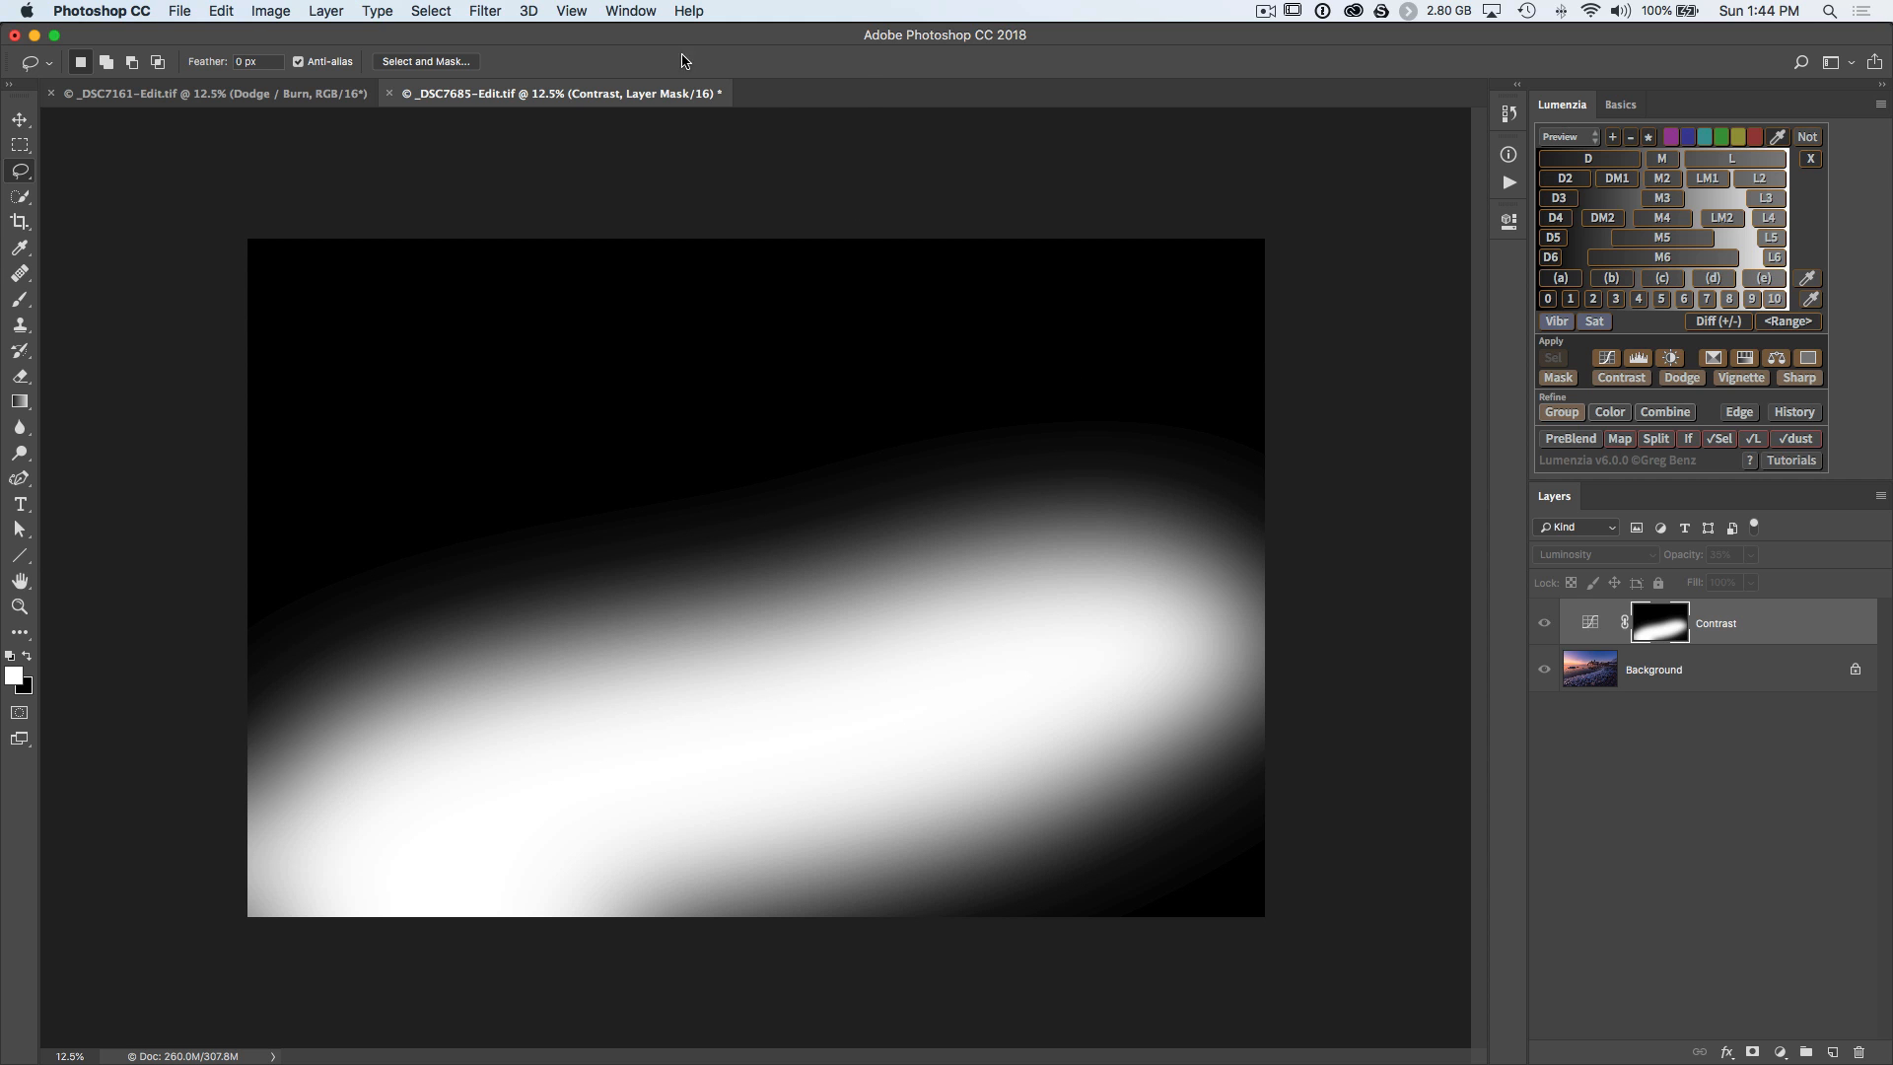
pyautogui.click(646, 14)
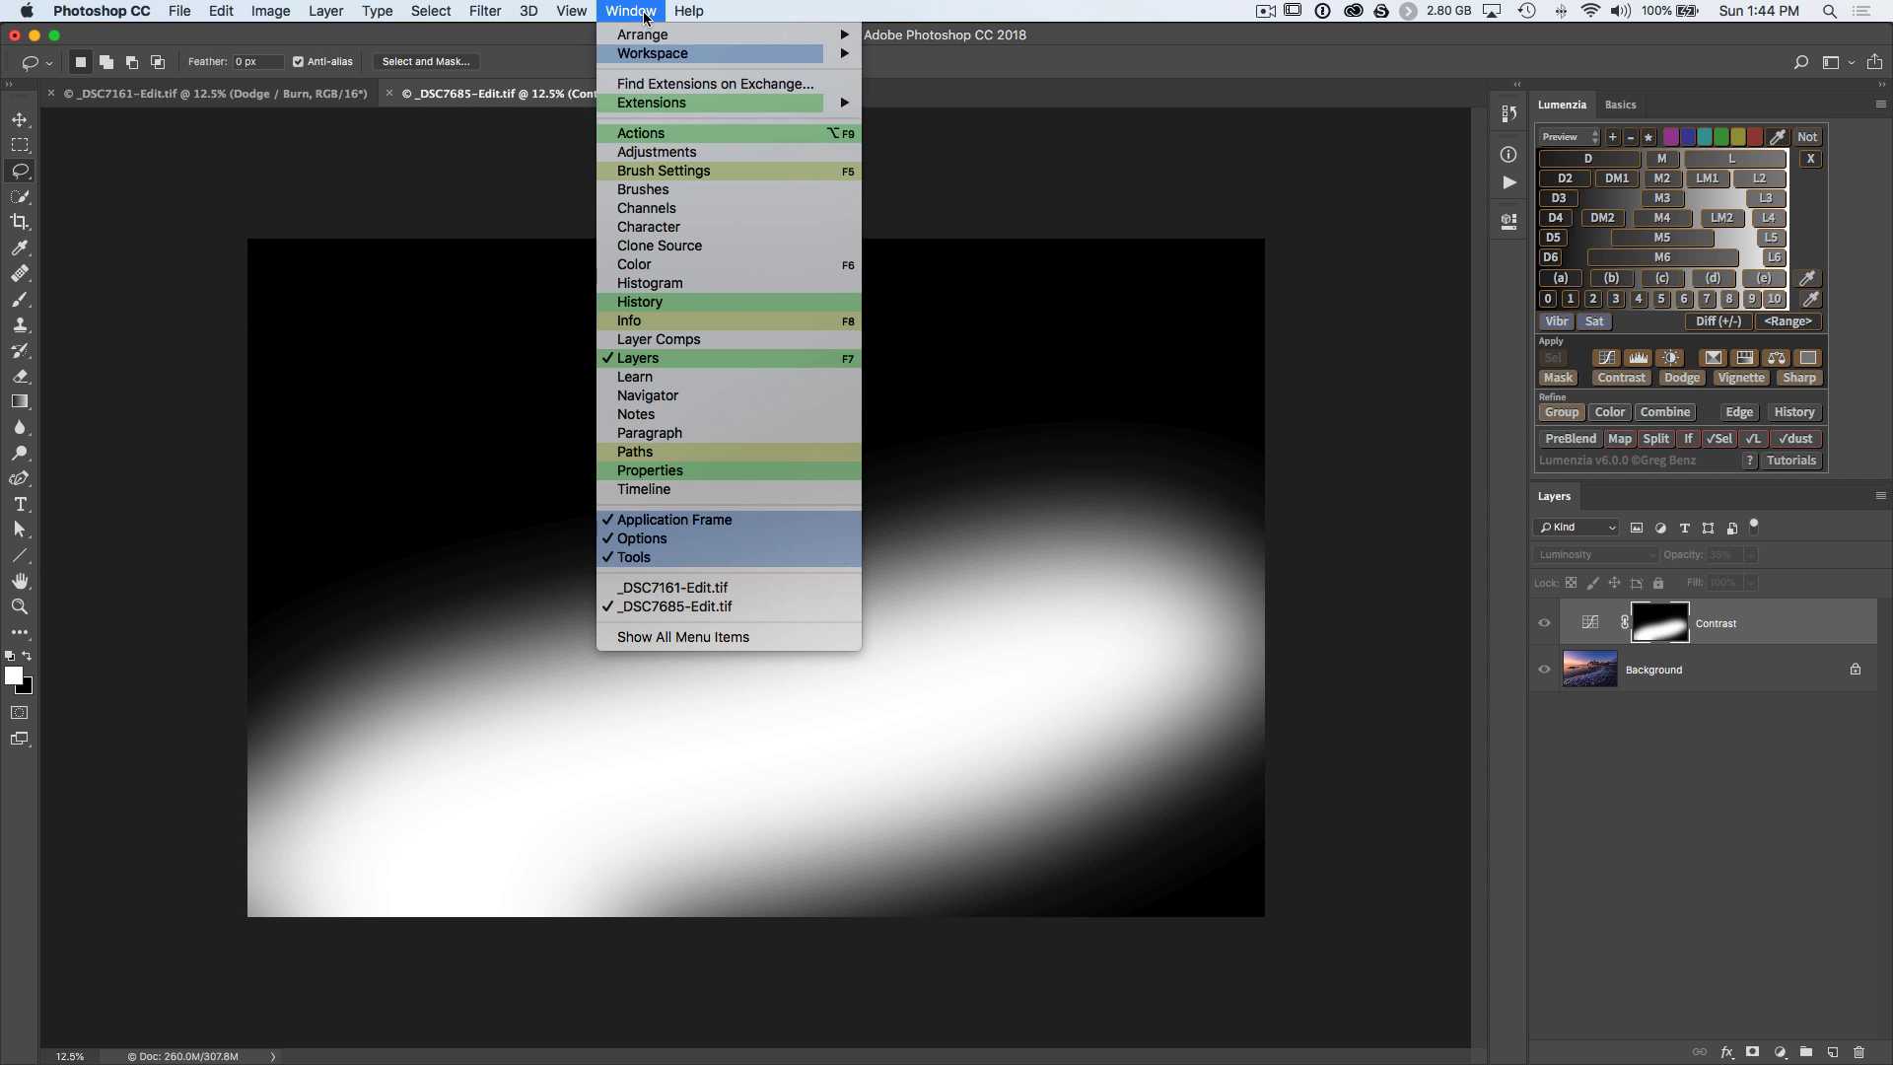
pyautogui.click(649, 470)
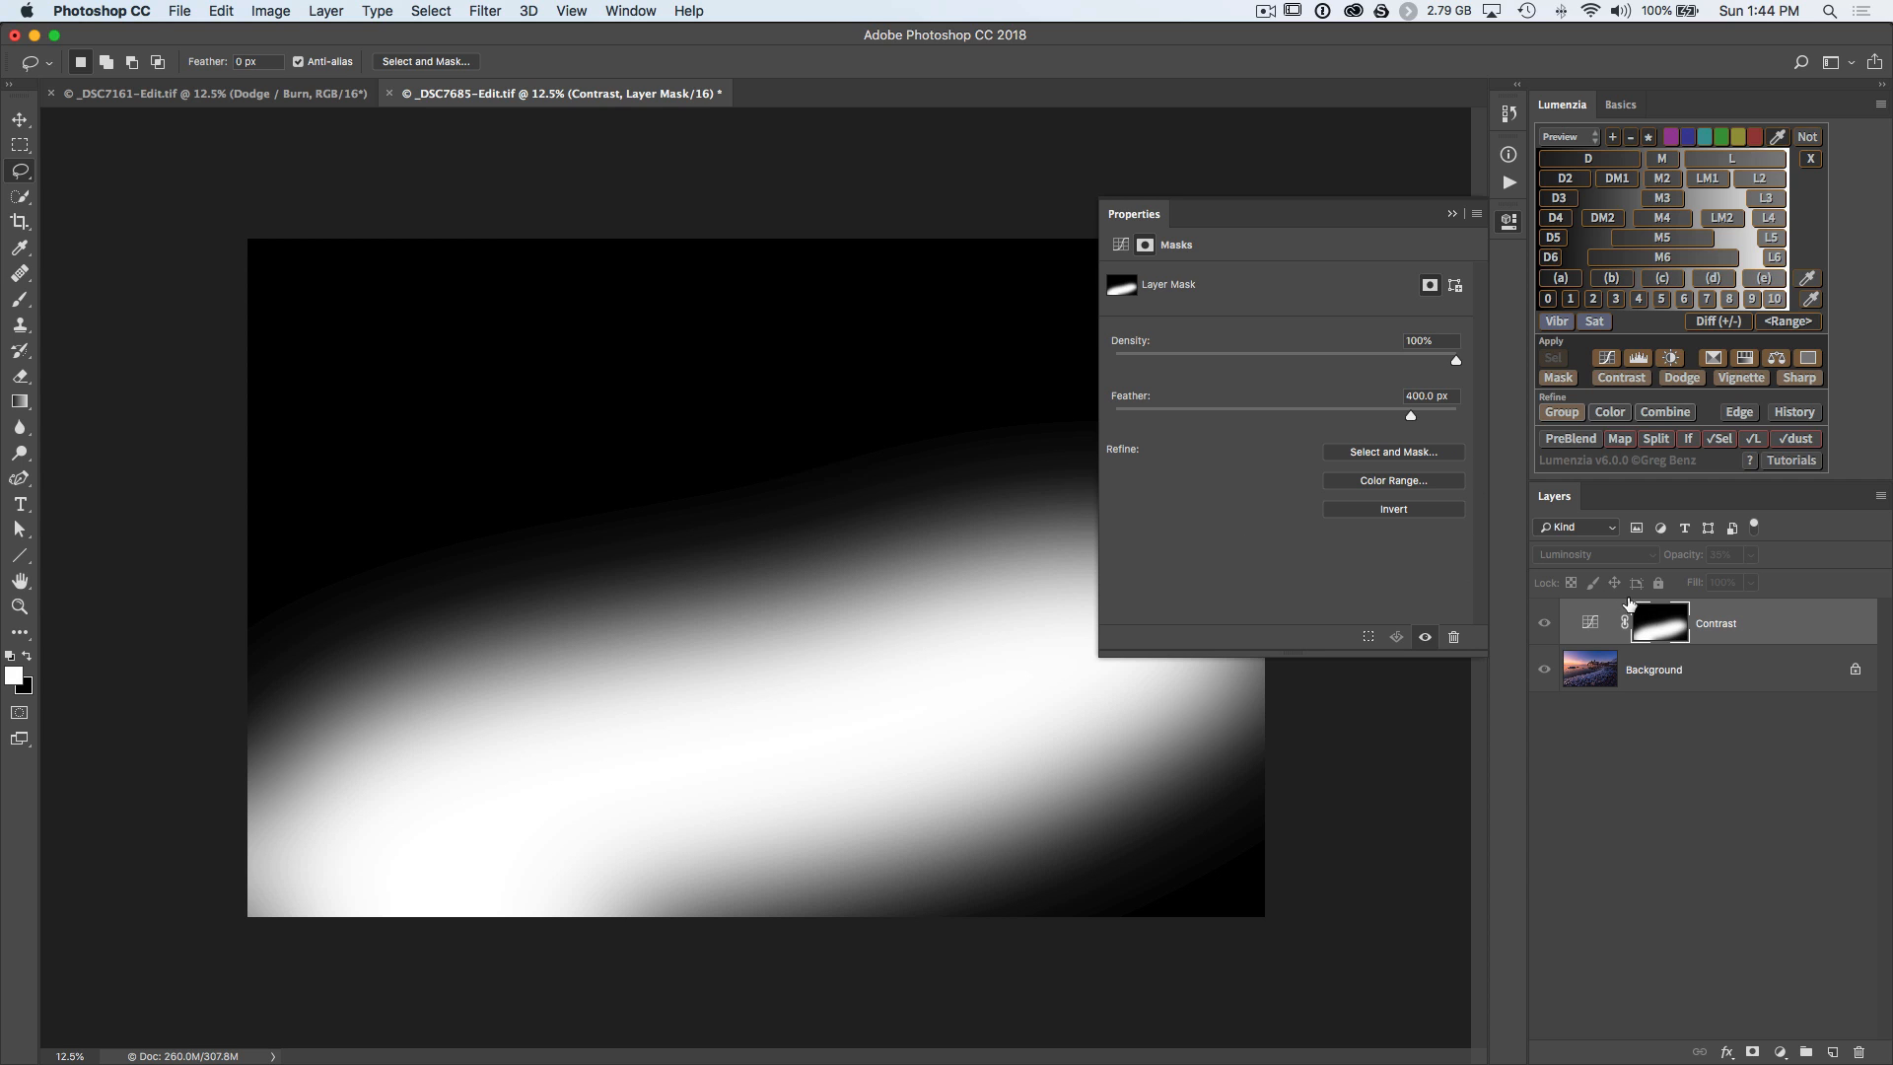
pyautogui.moveTo(1413, 418)
pyautogui.mouseDown()
pyautogui.moveTo(1183, 412)
pyautogui.moveTo(1420, 420)
pyautogui.mouseUp()
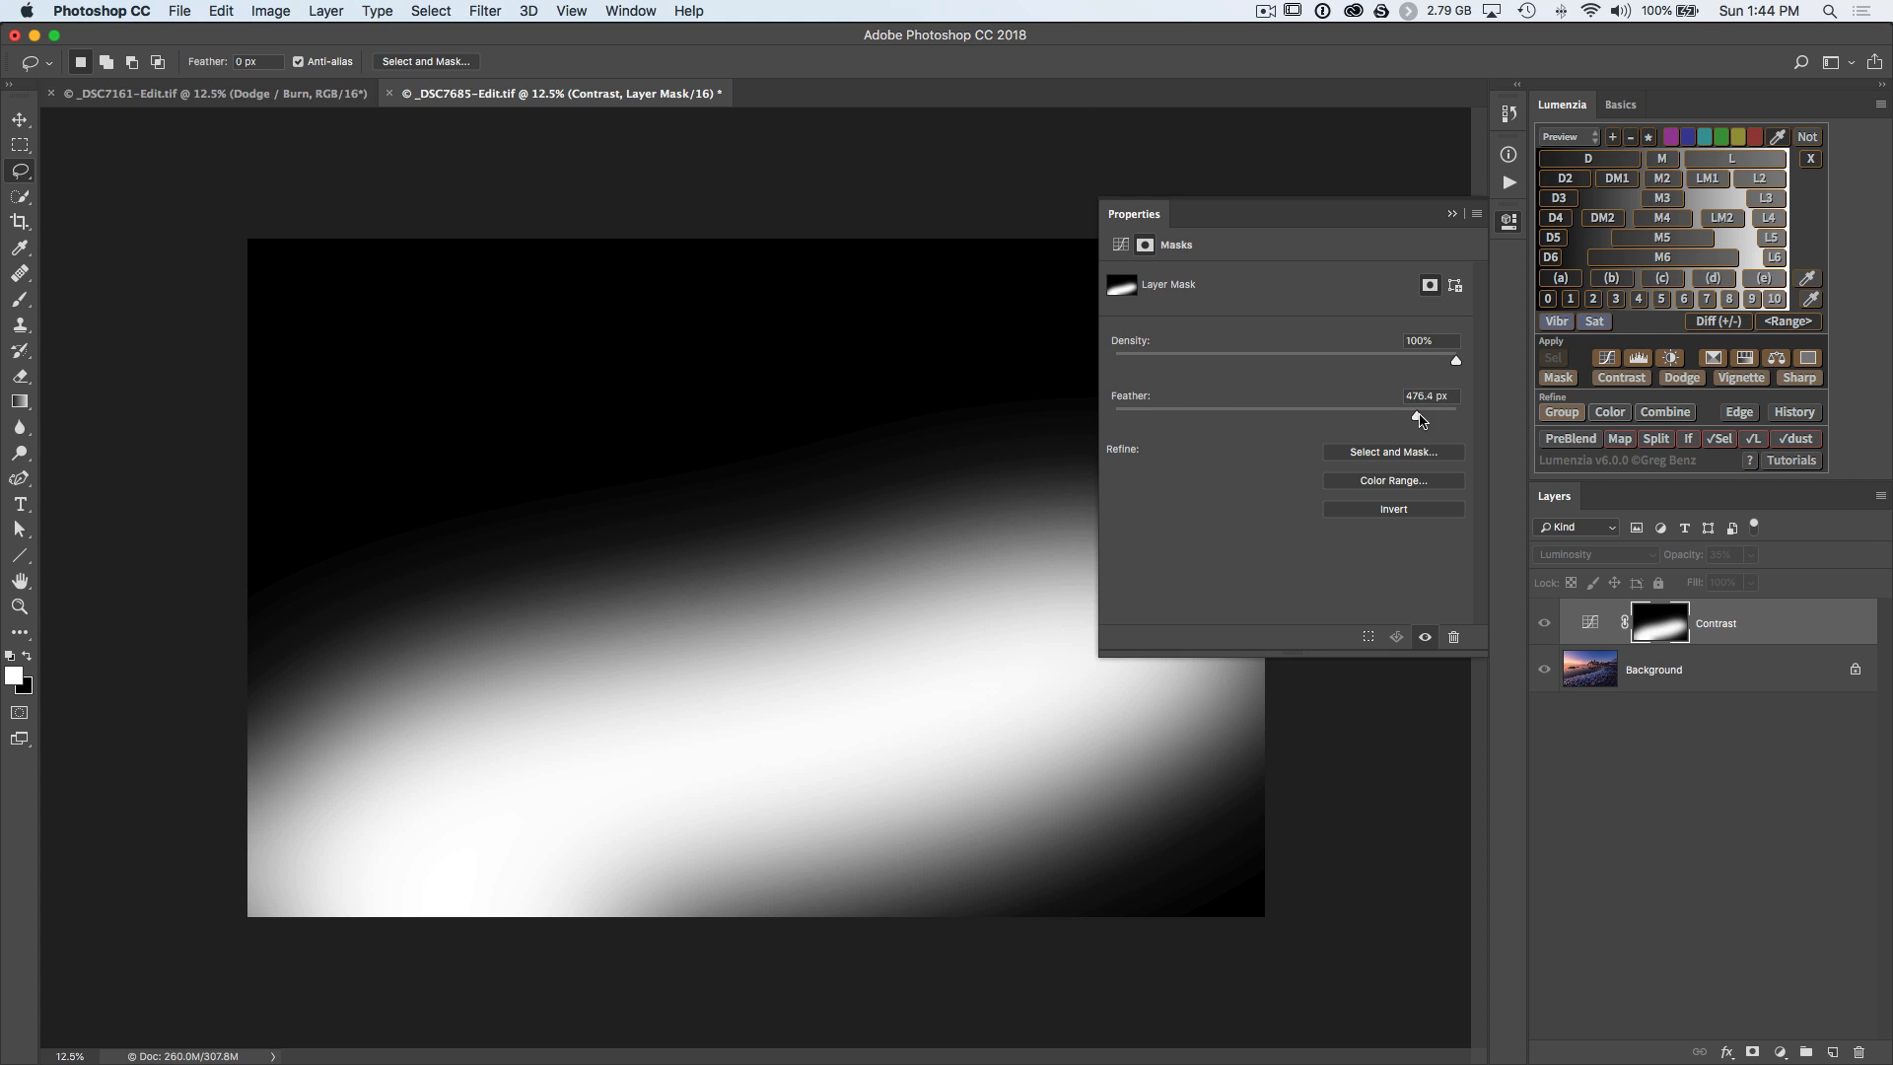
pyautogui.click(1507, 224)
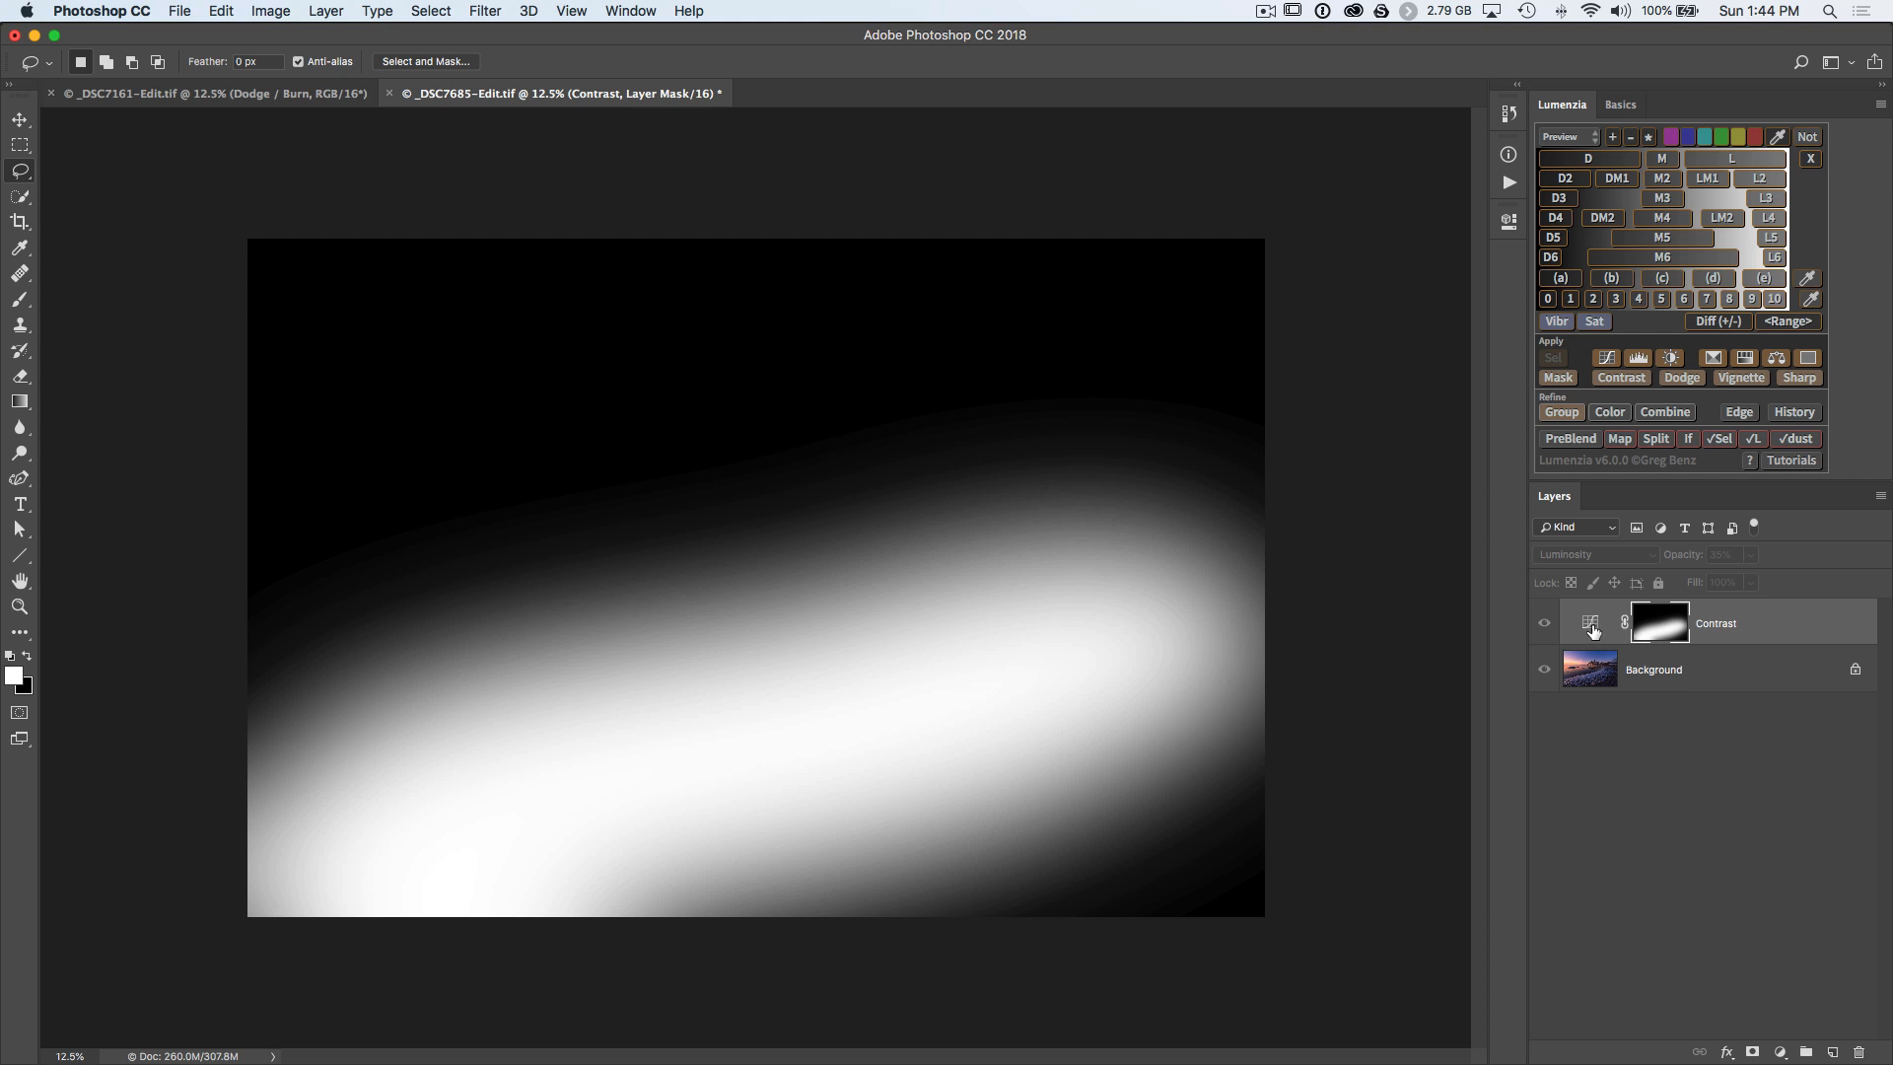
# - Reopen the Contrast mask's properties and check the Tools preference for double-clicking a layer mask to launch Select and Mask
pyautogui.click(1591, 626)
pyautogui.doubleClick(1660, 625)
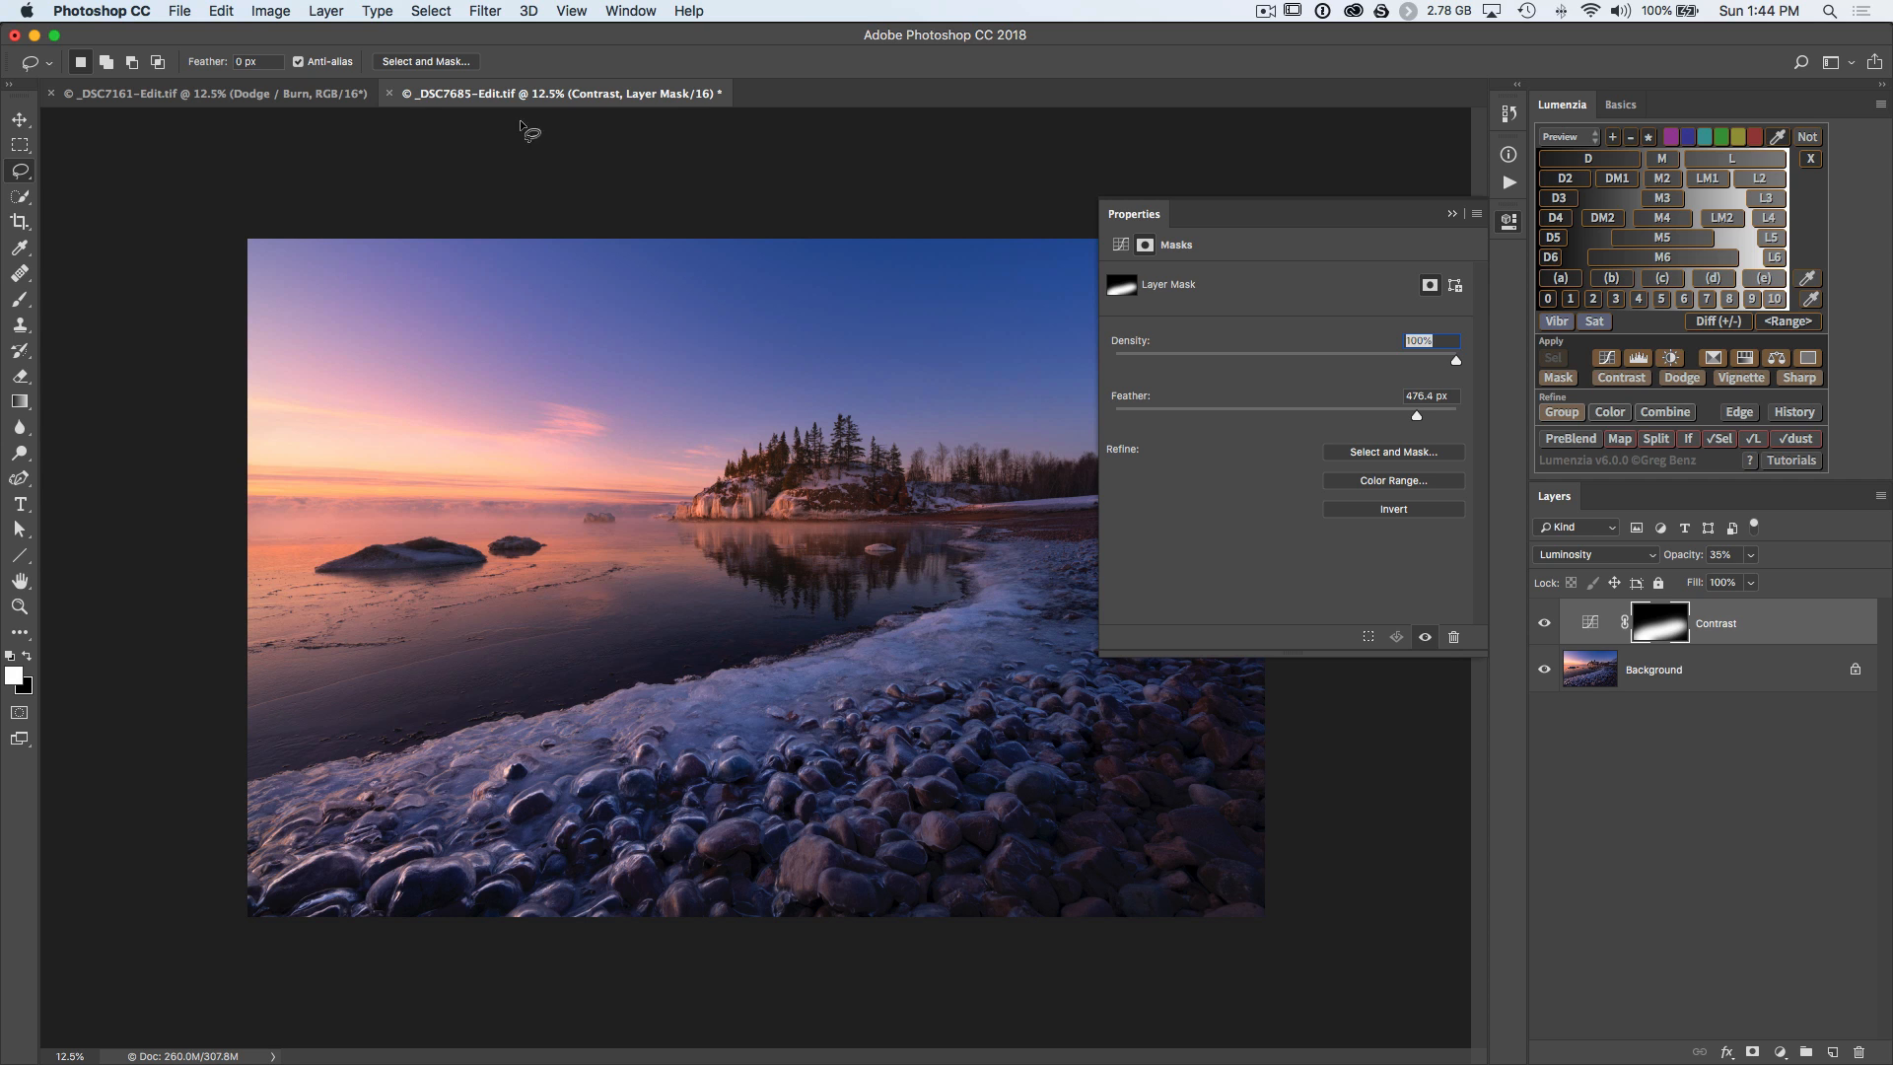
pyautogui.click(110, 13)
pyautogui.moveTo(111, 76)
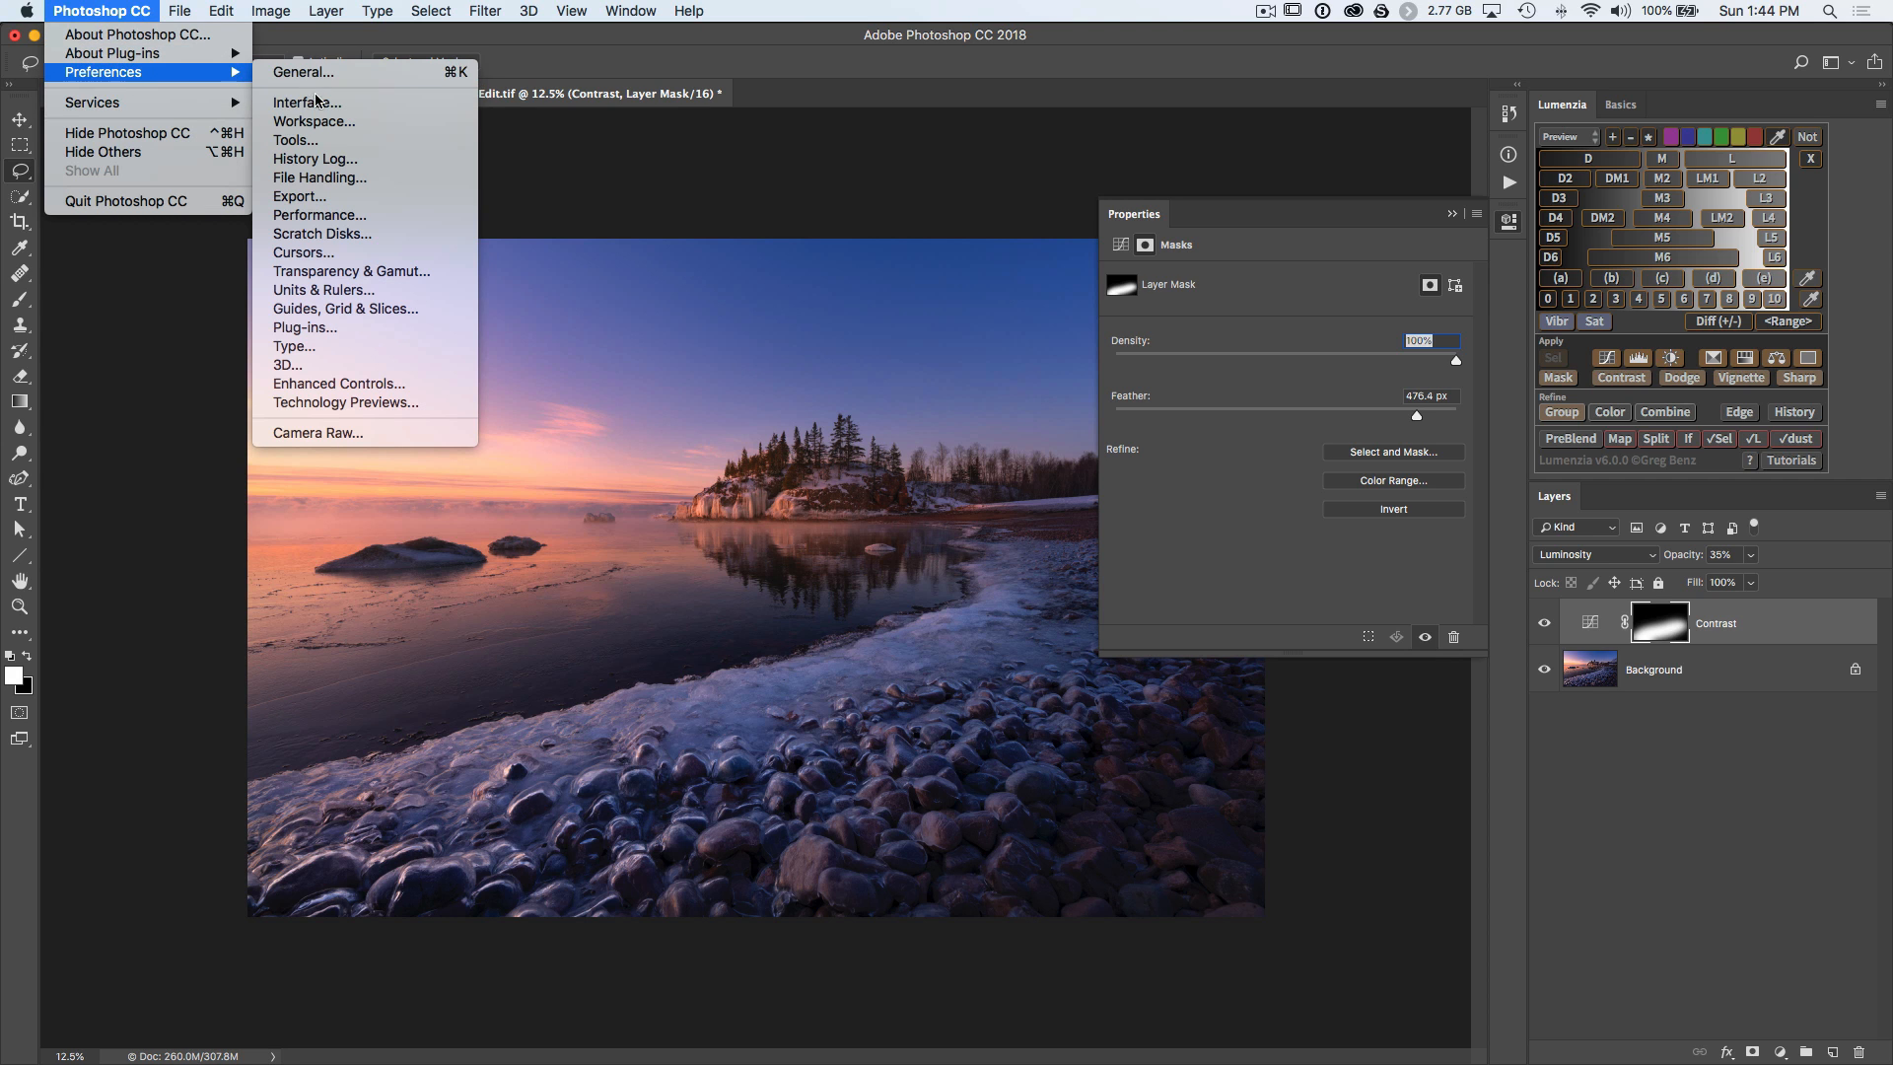
pyautogui.click(319, 144)
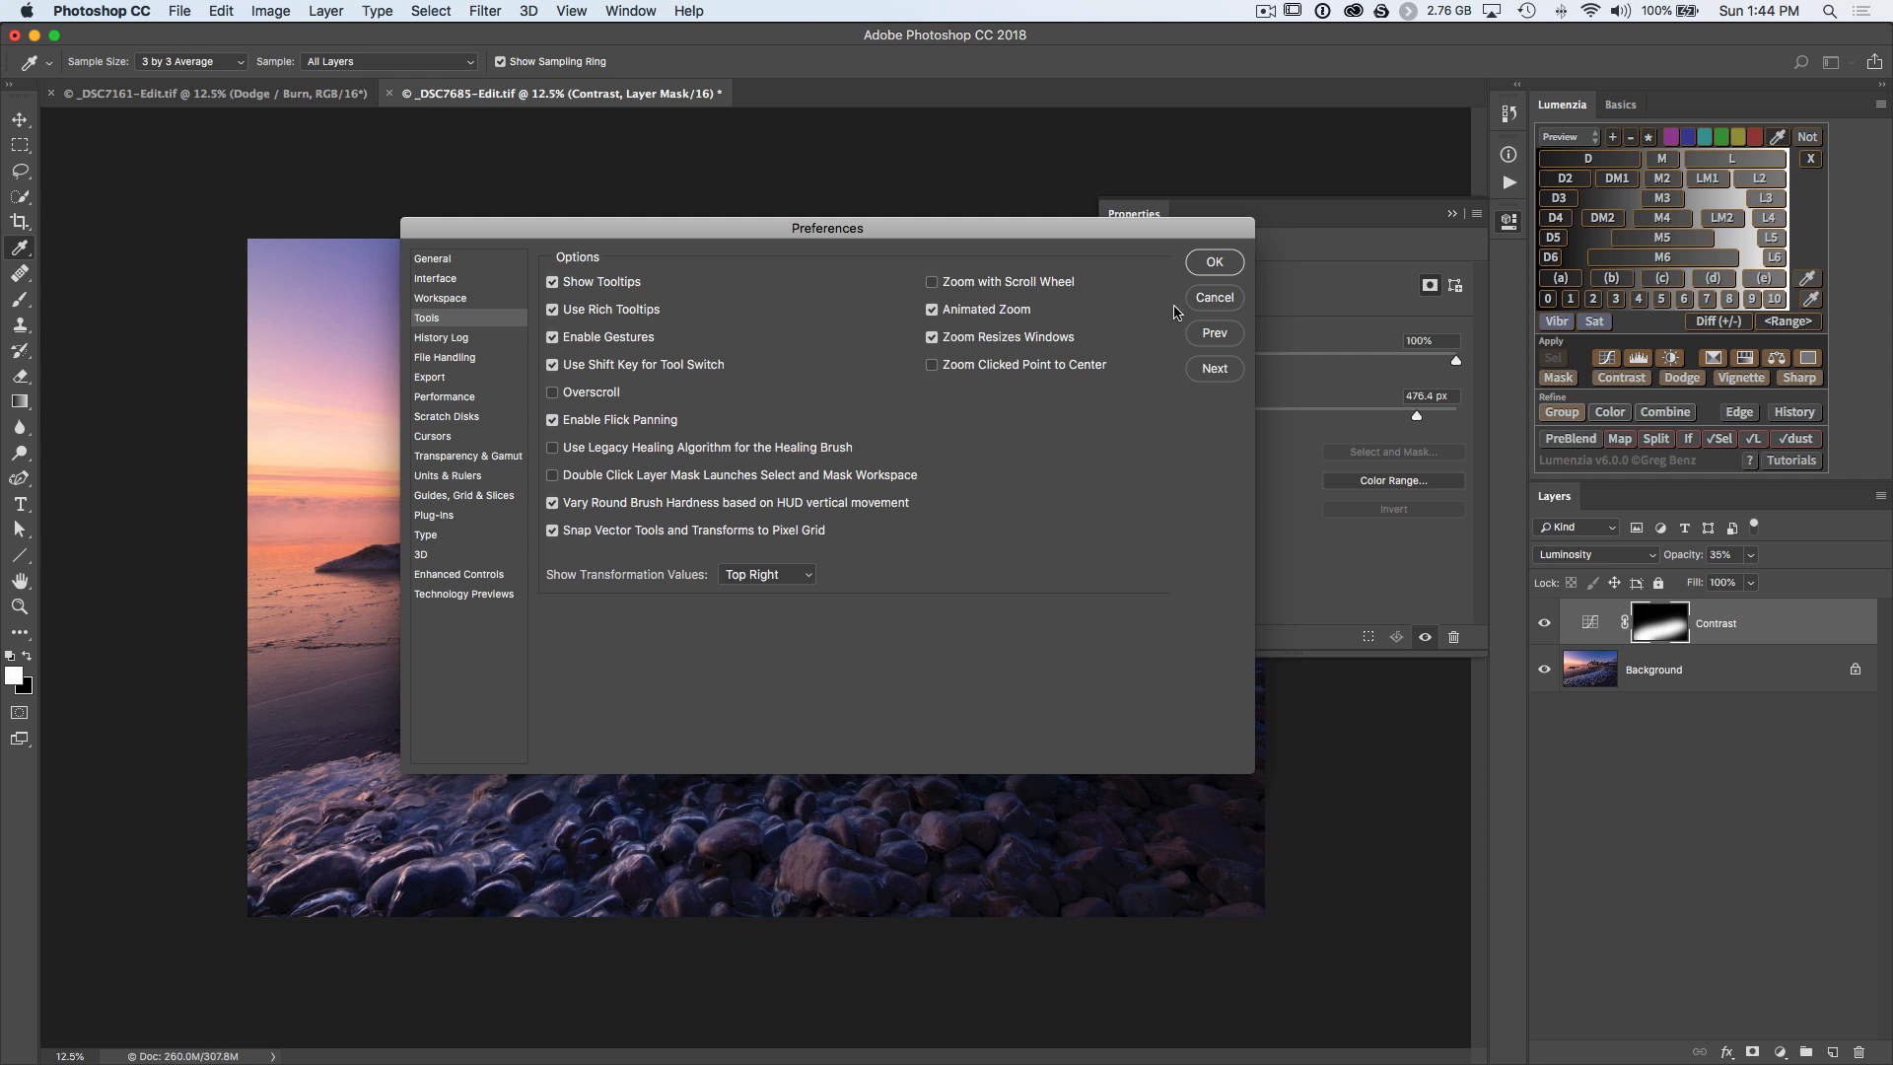
pyautogui.click(1215, 262)
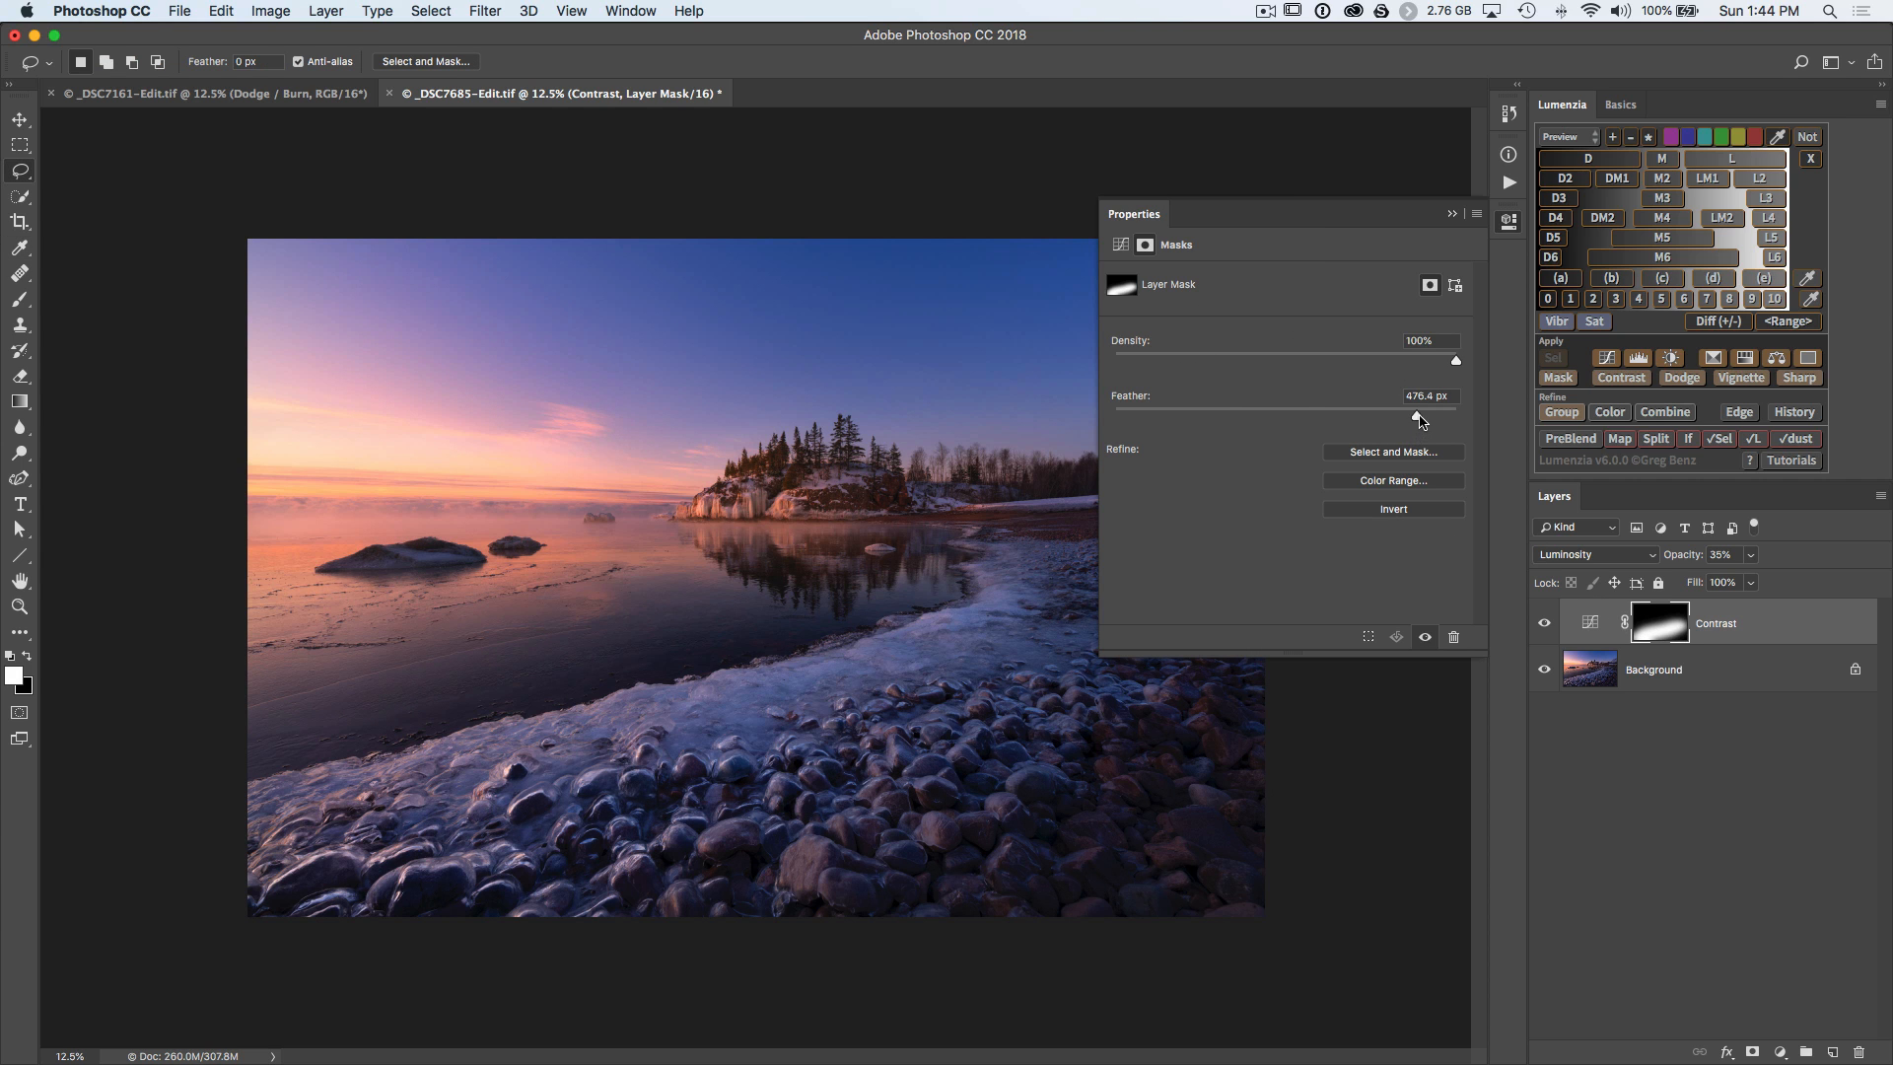
# - Set the feather of the Contrast layer's mask to about 148 px
pyautogui.moveTo(1419, 420); pyautogui.dragTo(1353, 424)
pyautogui.click(1506, 223)
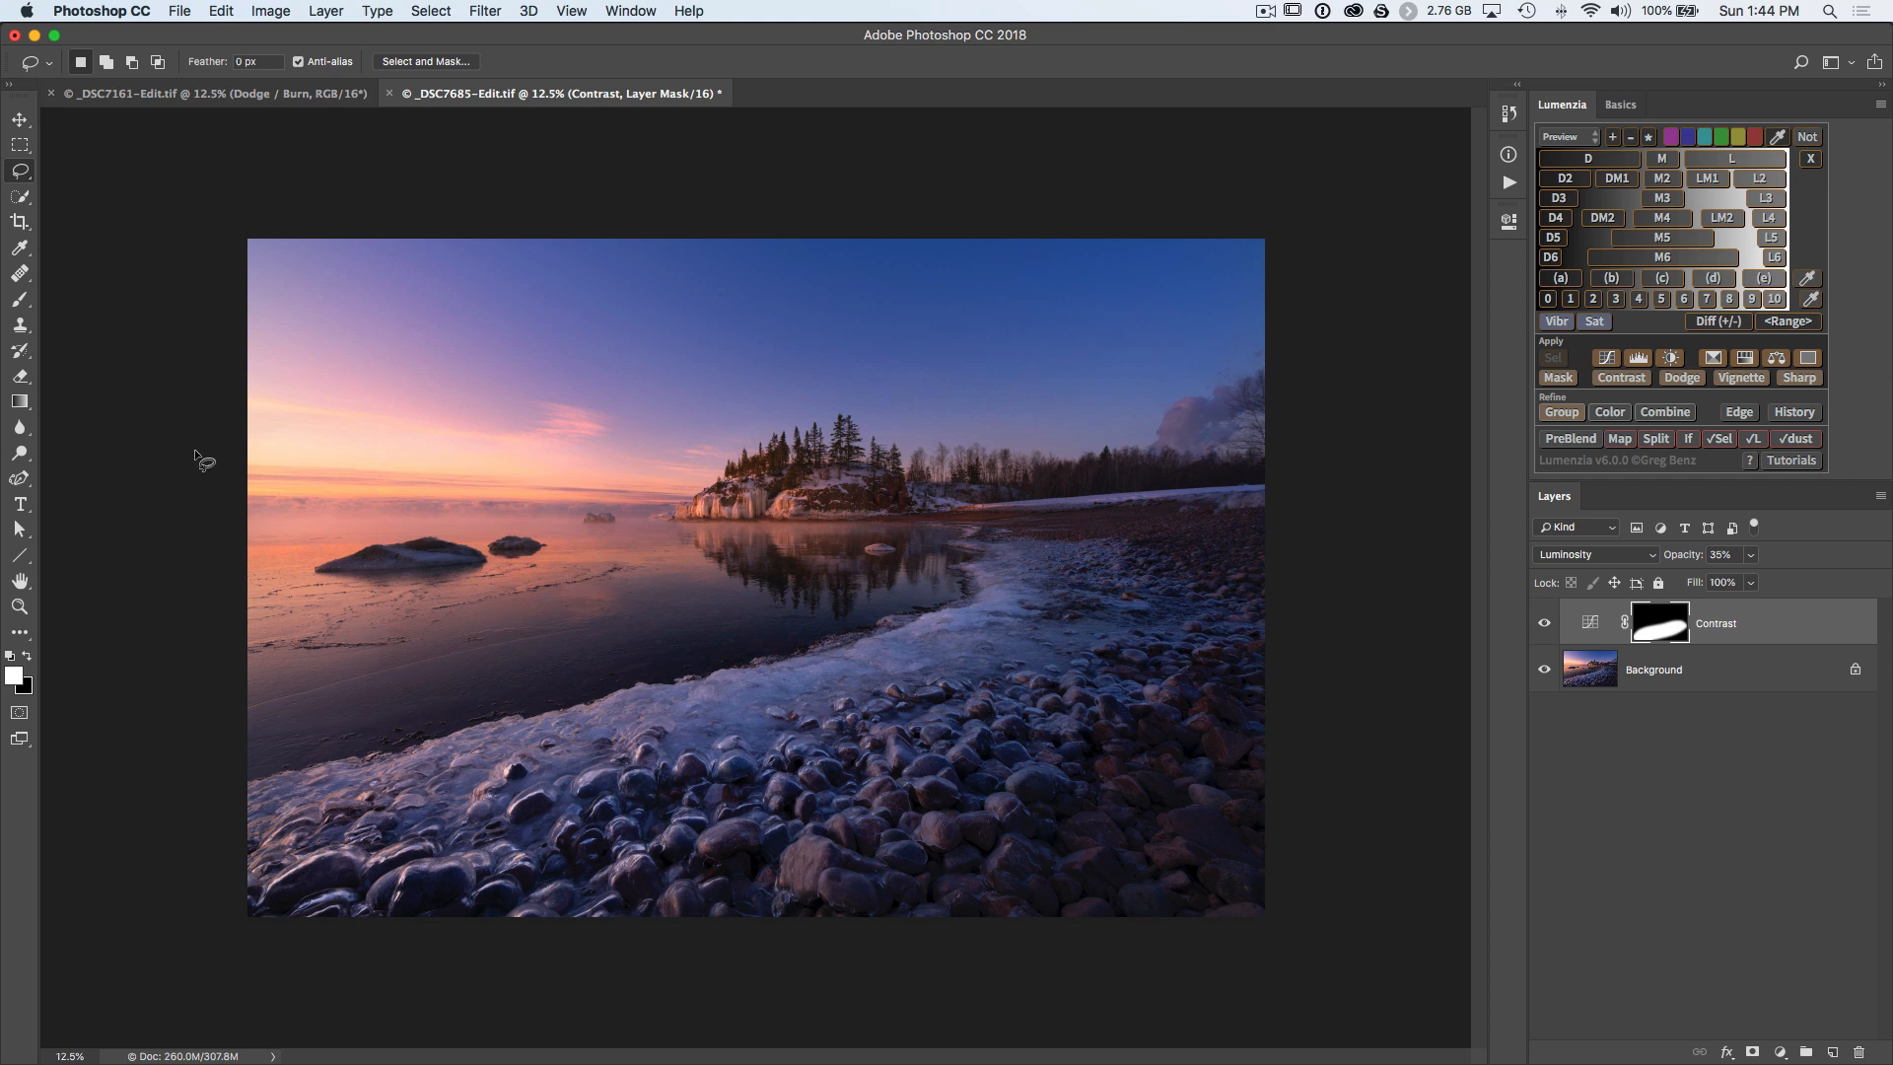
# - Preview the L3 luminosity mask and lasso the bright sunset sky with the water below it
pyautogui.rightClick(1526, 278)
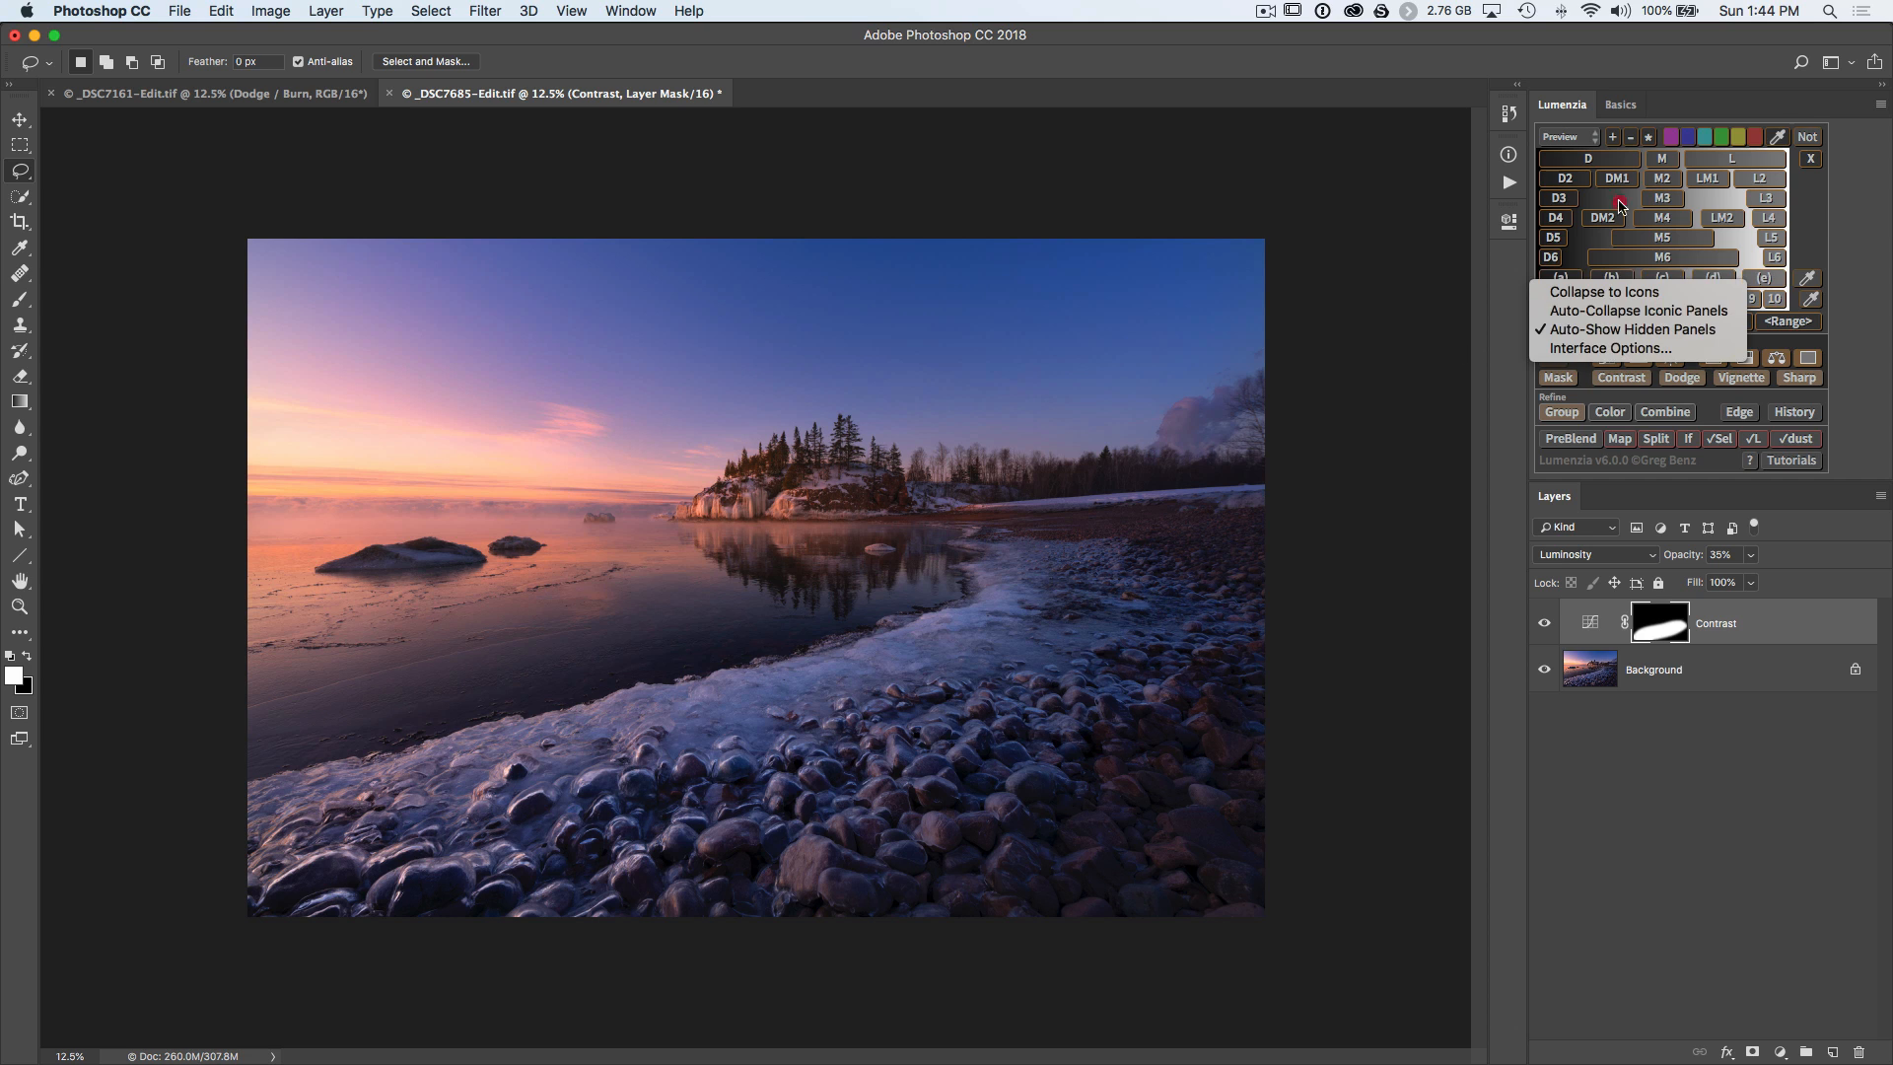
pyautogui.click(1767, 197)
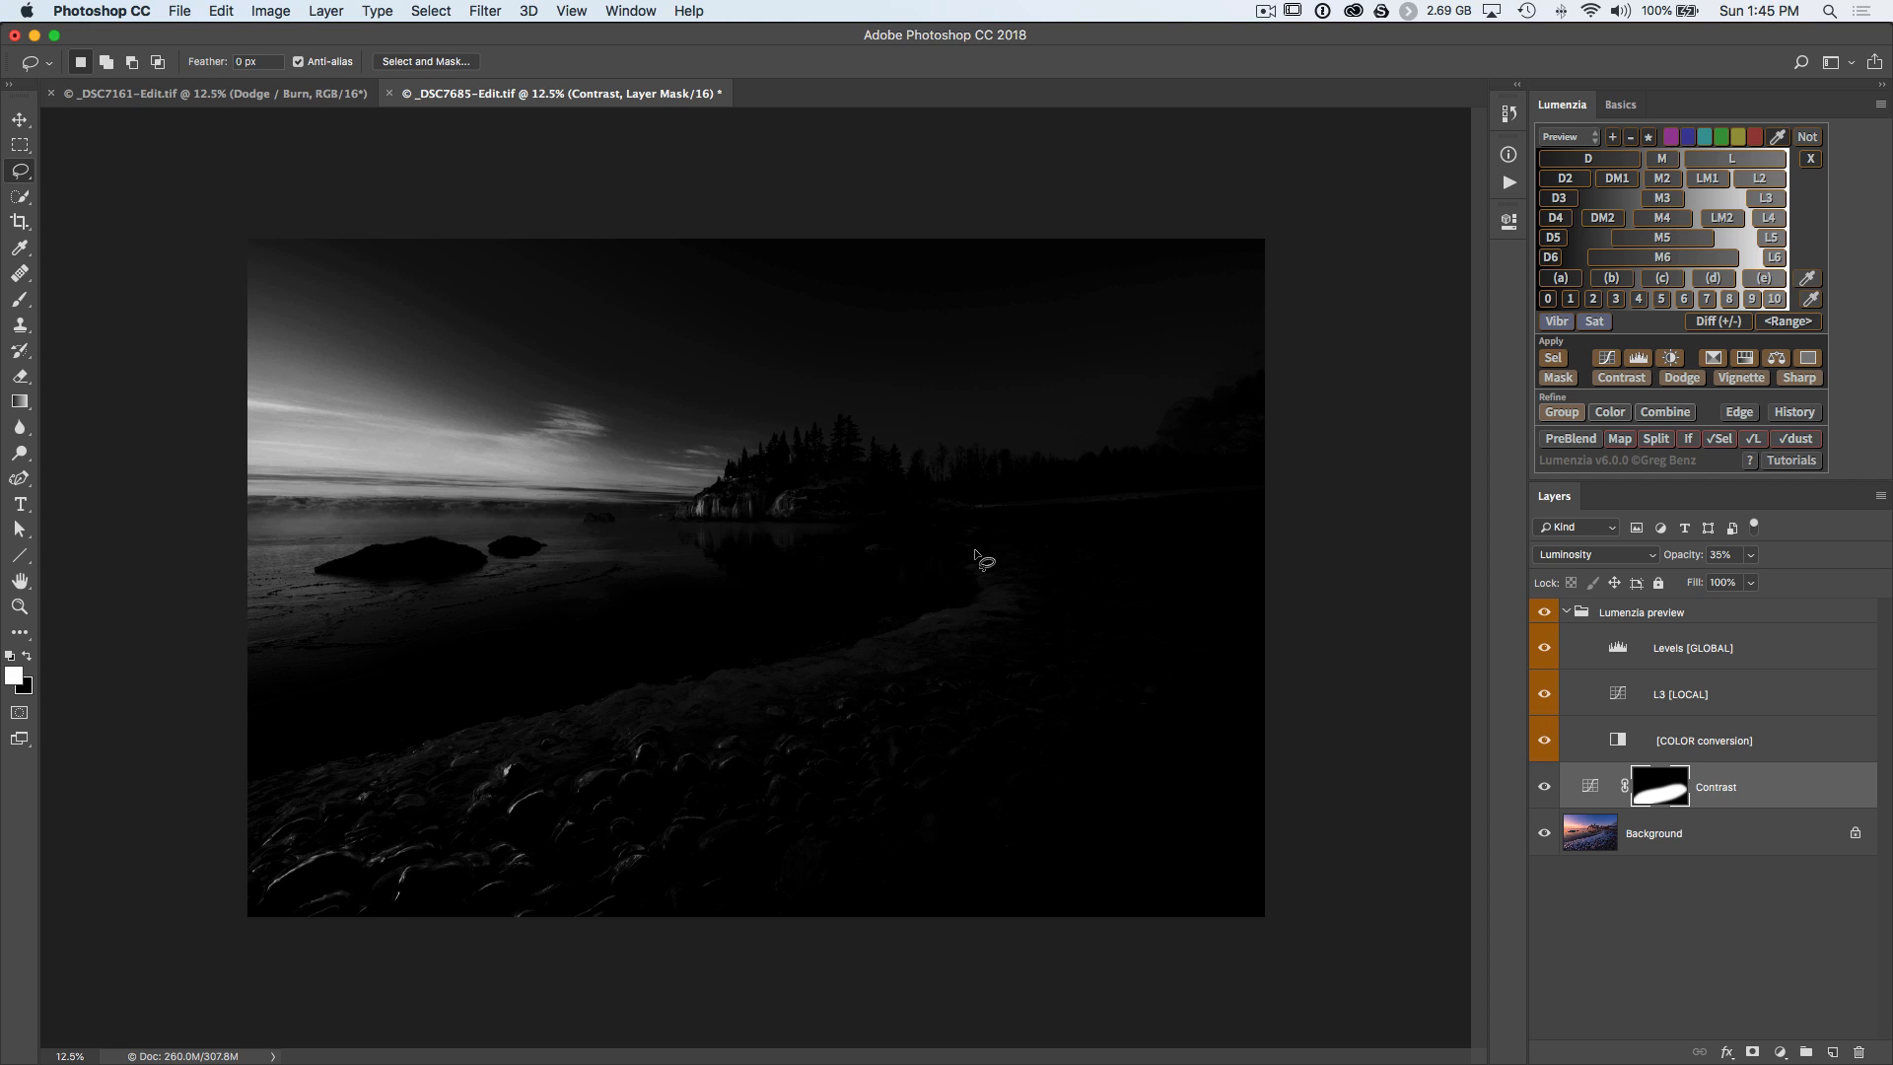
pyautogui.moveTo(732, 398)
pyautogui.mouseDown()
pyautogui.moveTo(512, 321)
pyautogui.moveTo(368, 307)
pyautogui.moveTo(236, 343)
pyautogui.moveTo(165, 515)
pyautogui.moveTo(231, 620)
pyautogui.moveTo(398, 627)
pyautogui.moveTo(704, 564)
pyautogui.moveTo(813, 519)
pyautogui.moveTo(807, 446)
pyautogui.moveTo(713, 392)
pyautogui.mouseUp()
# - Add a Brightness/Contrast adjustment from the L3 preview and sky selection, using a feathered single layer mask
pyautogui.click(1671, 357)
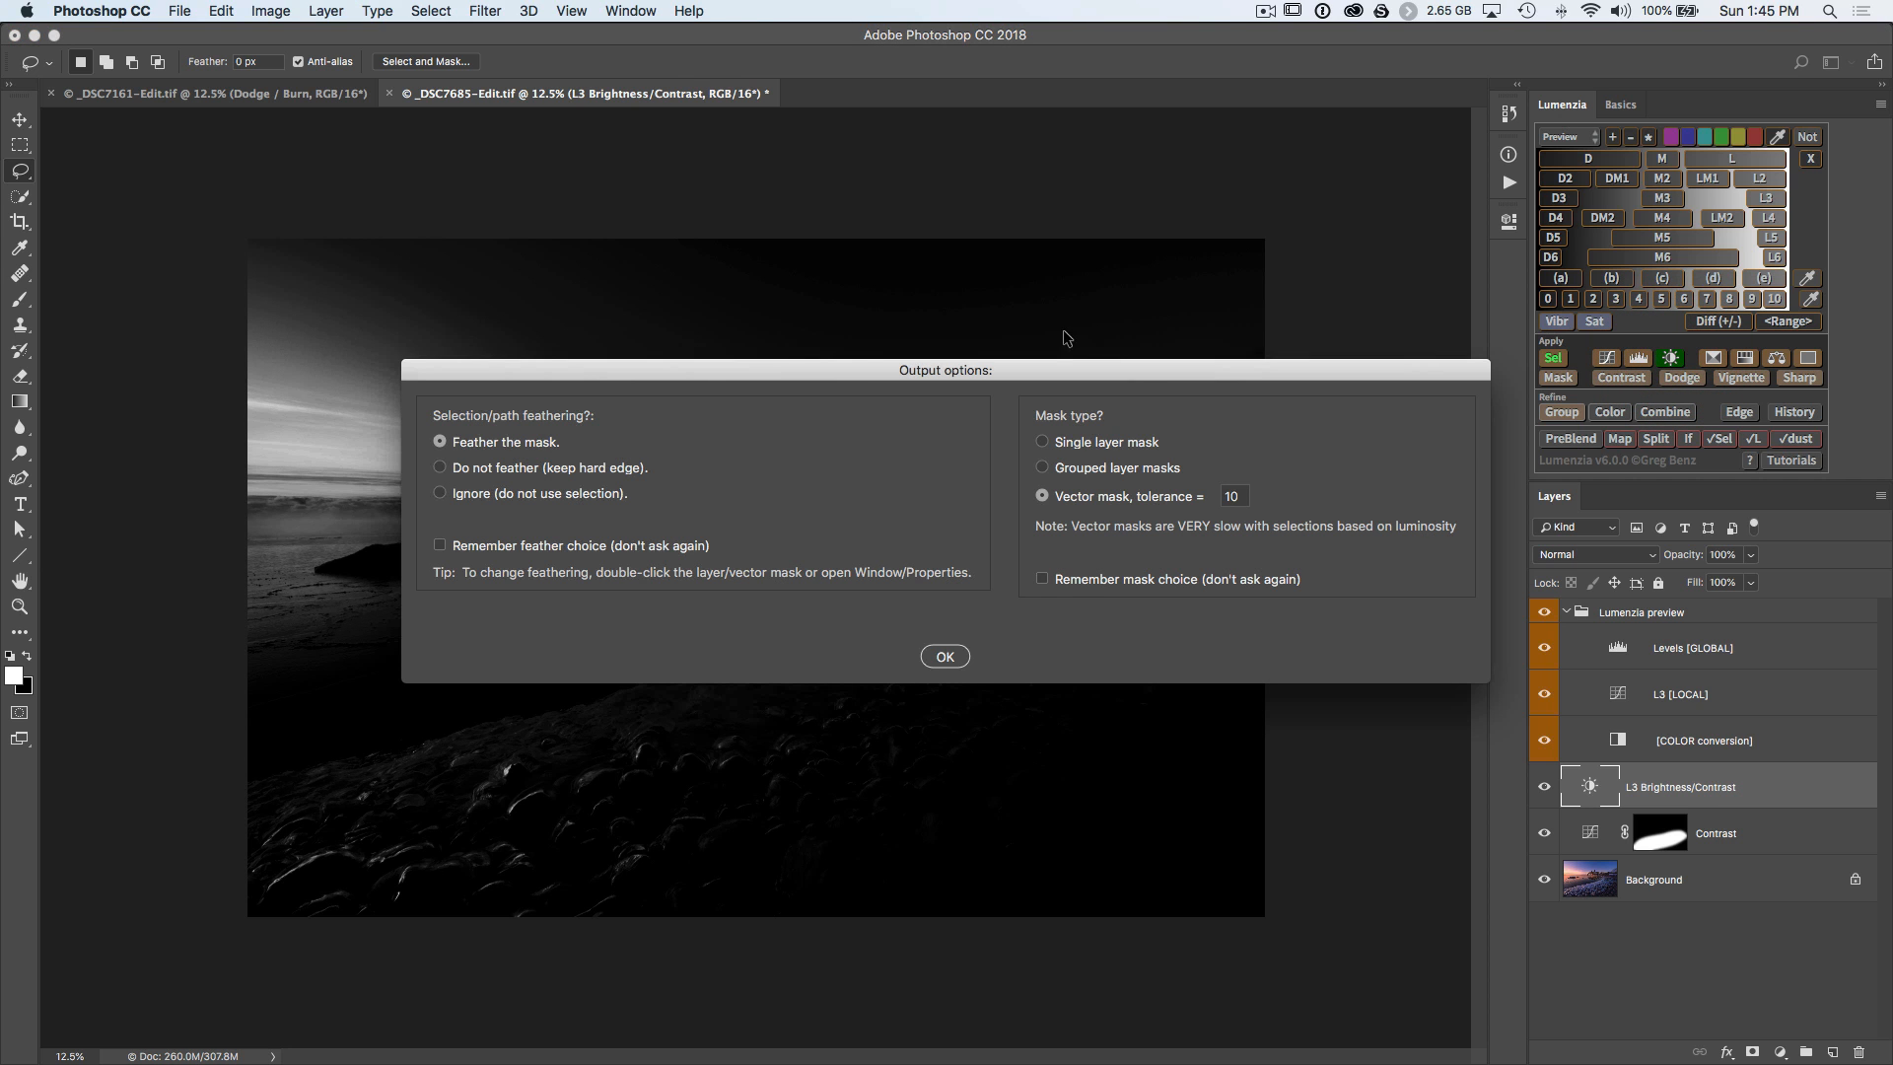
pyautogui.moveTo(845, 381); pyautogui.dragTo(764, 631)
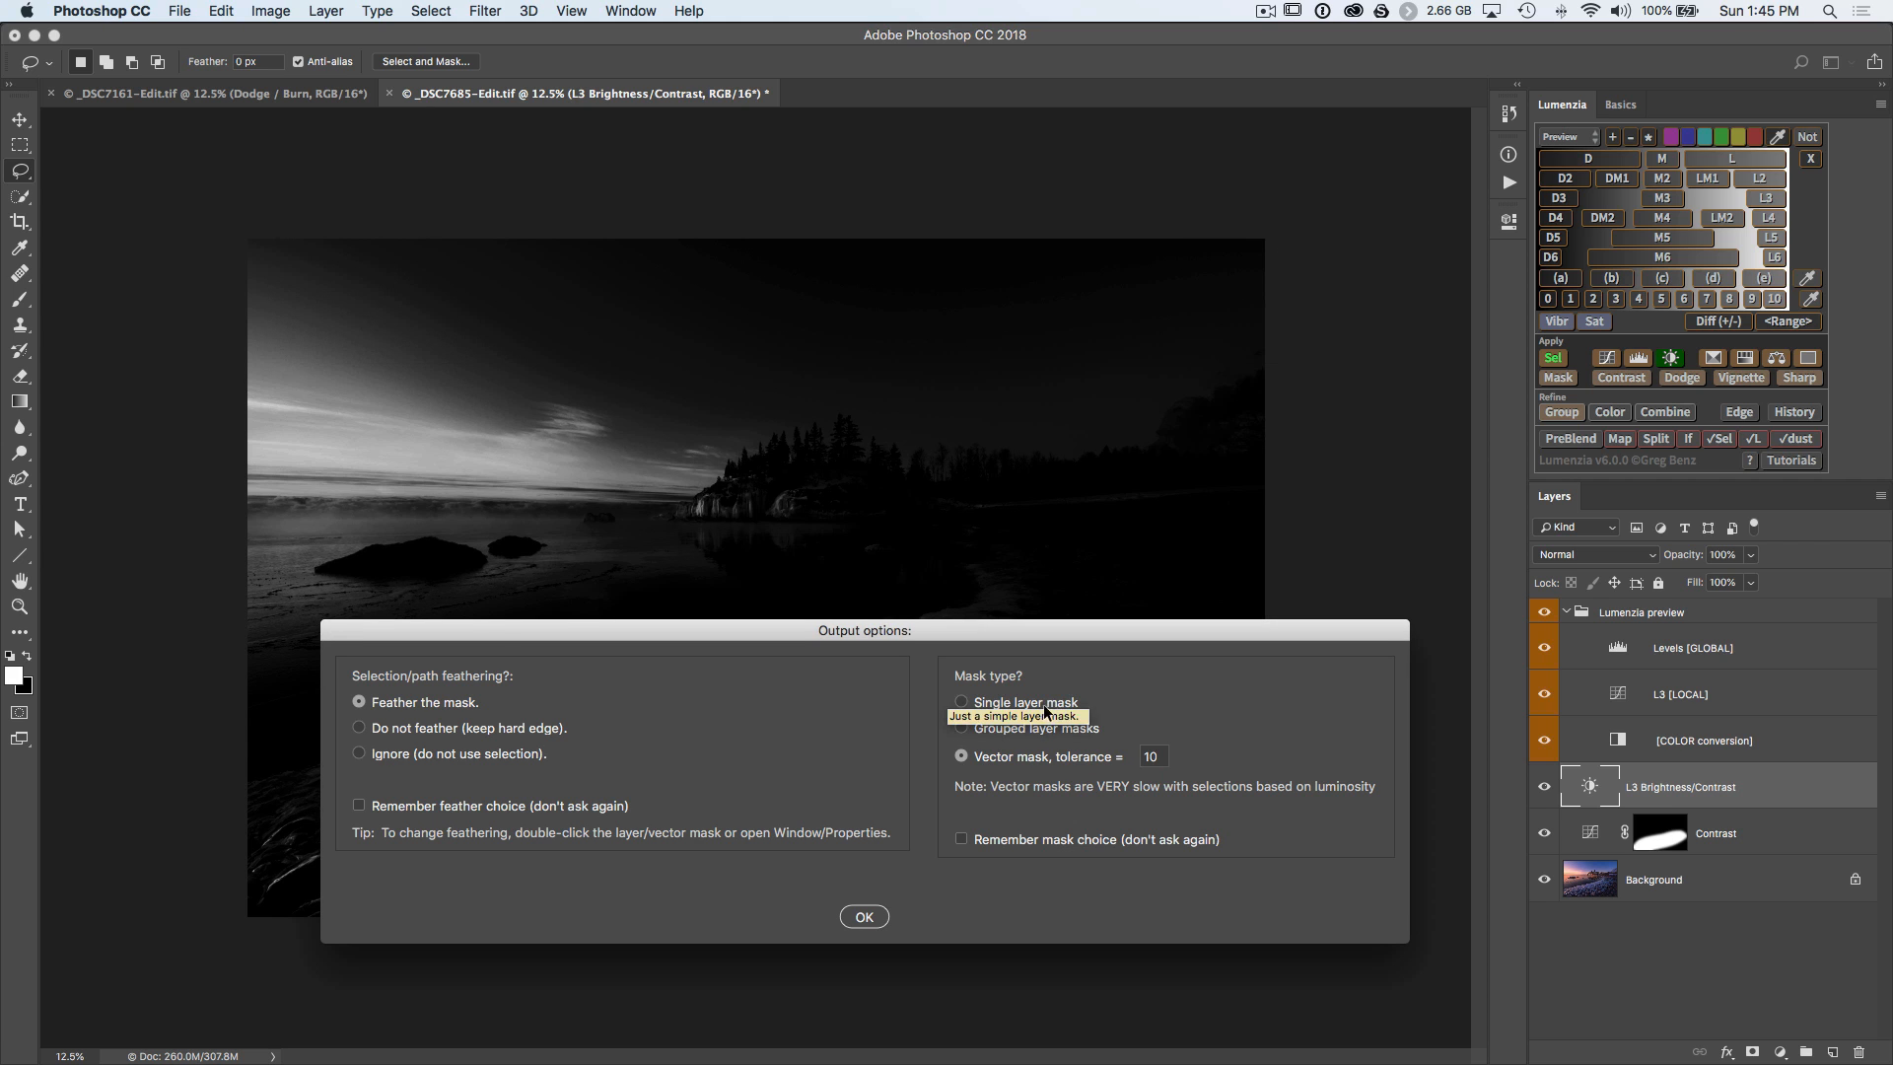
pyautogui.click(1010, 700)
pyautogui.click(864, 916)
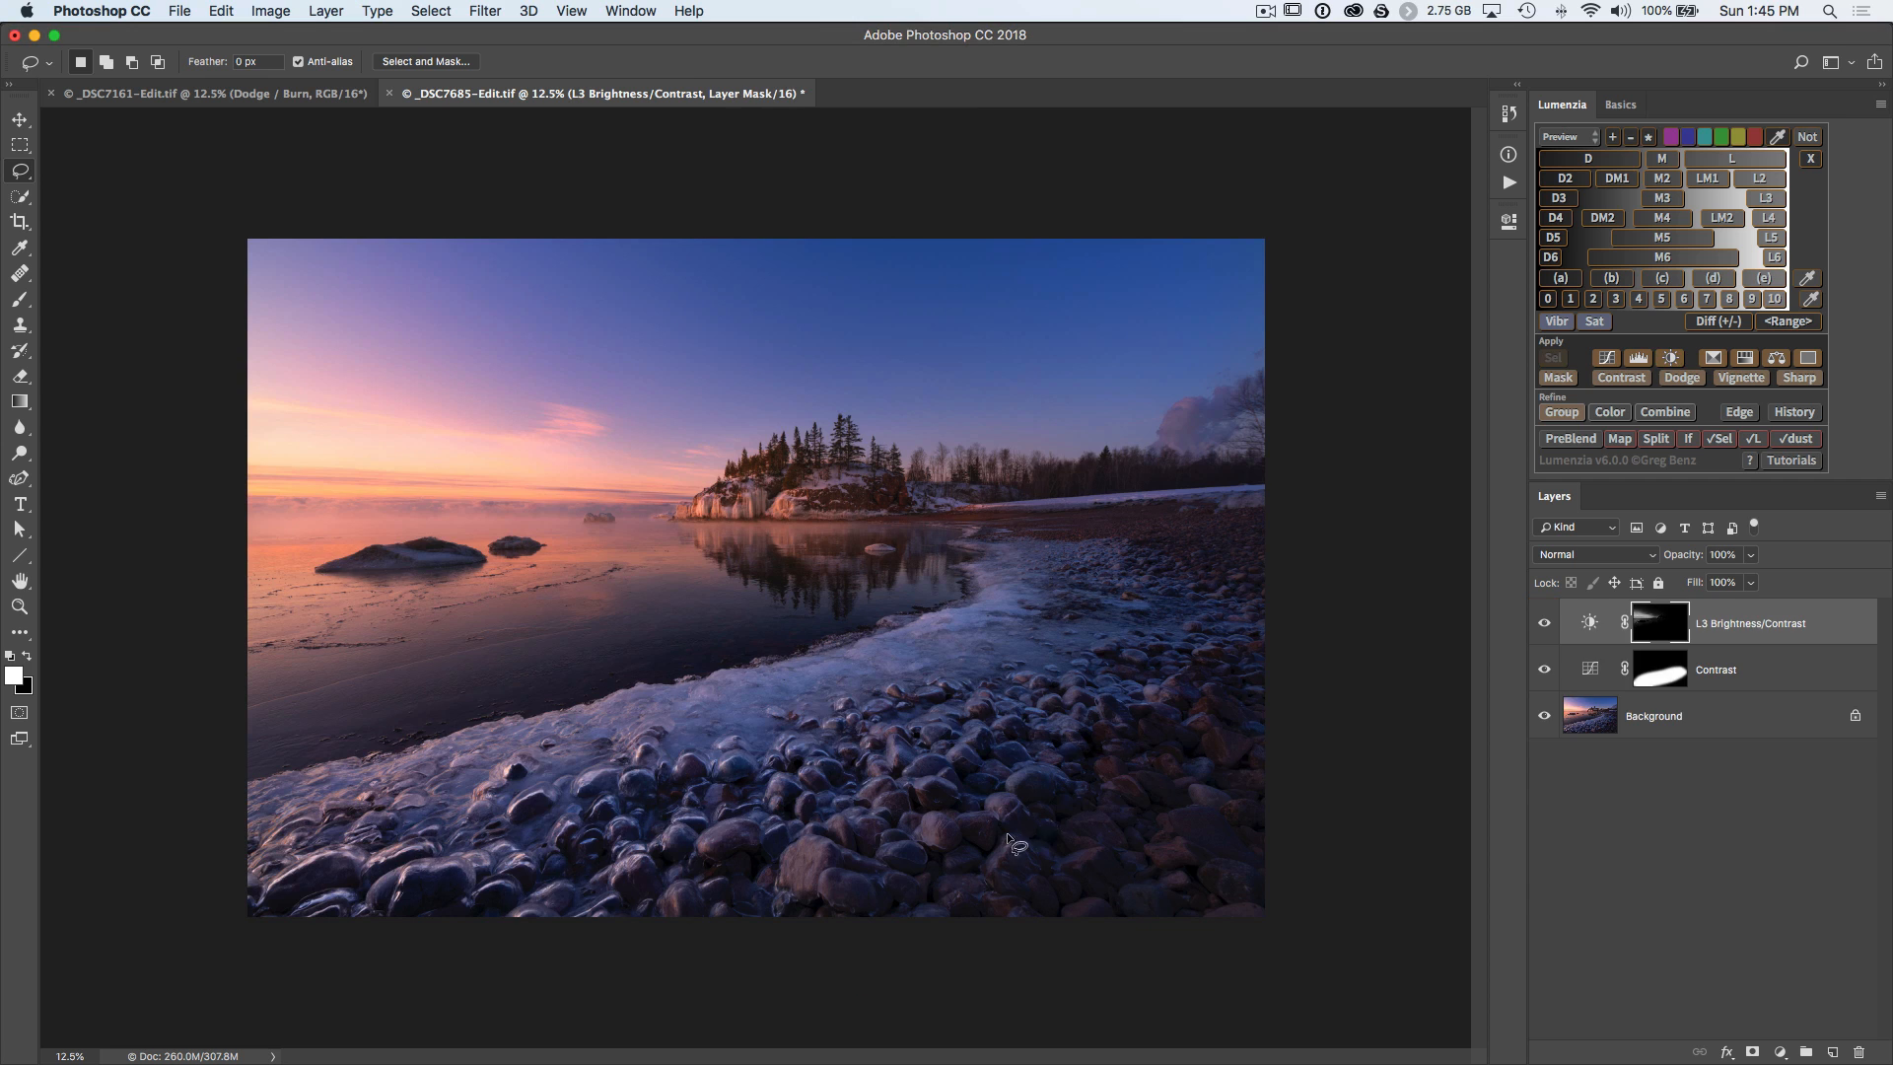
# - Inspect the combined single layer mask and its feather setting, and undo the Brightness/Contrast adjustment
pyautogui.keyDown('alt'); pyautogui.click(1664, 625); pyautogui.keyUp('alt')
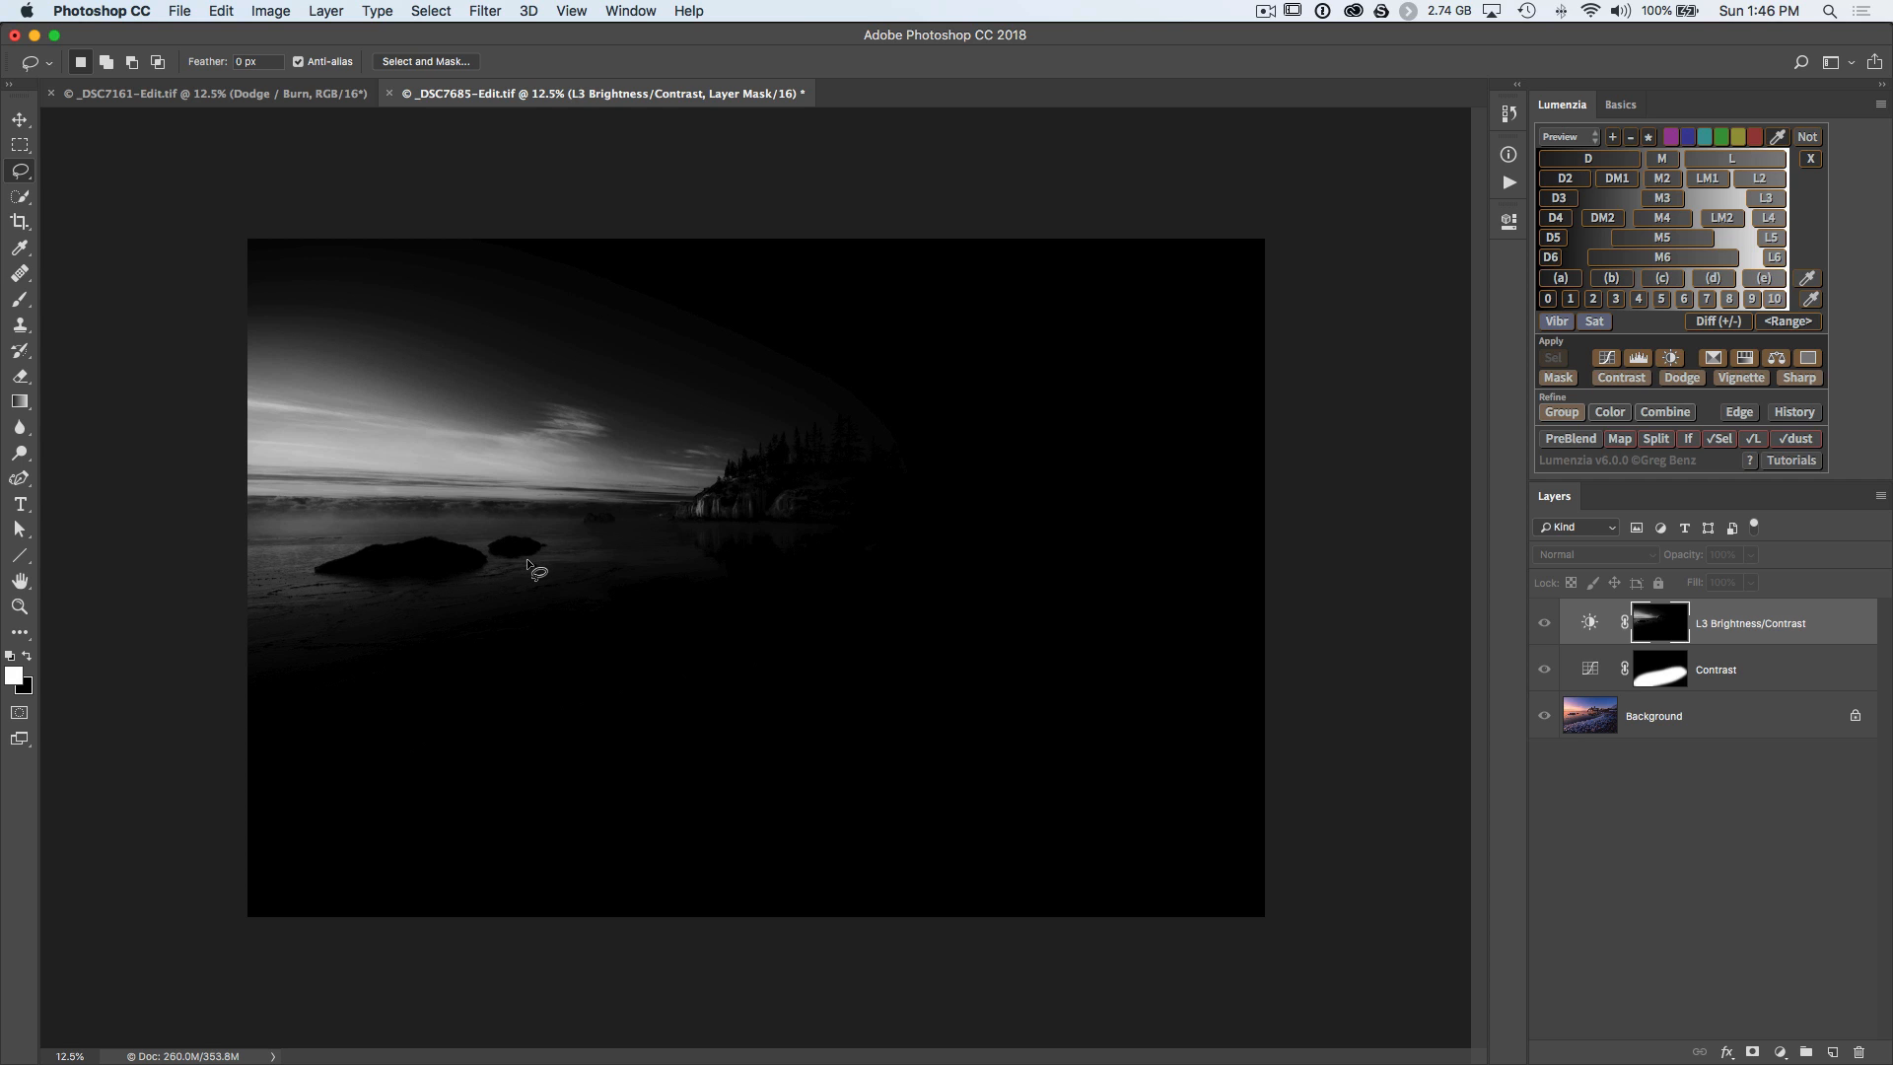
pyautogui.keyDown('alt'); pyautogui.click(1654, 625); pyautogui.keyUp('alt')
pyautogui.doubleClick(1656, 627)
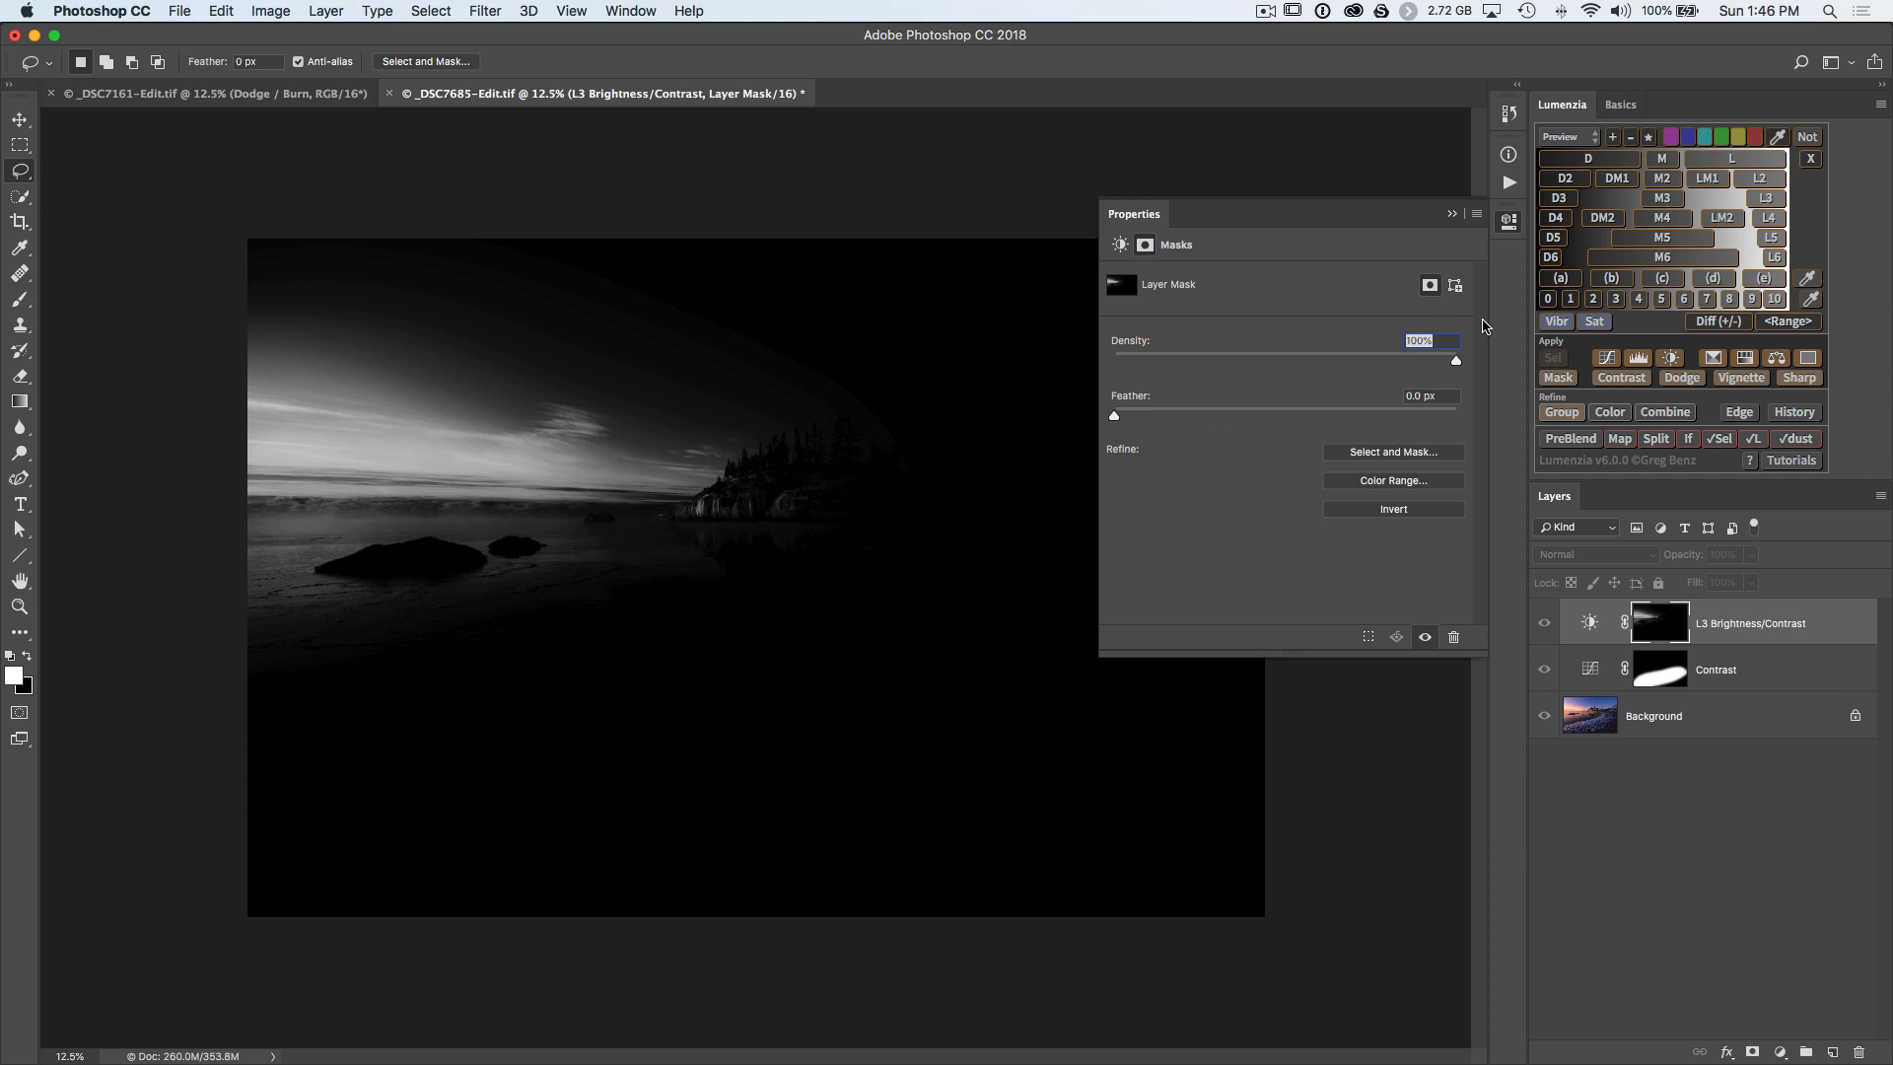
pyautogui.press('super+z')
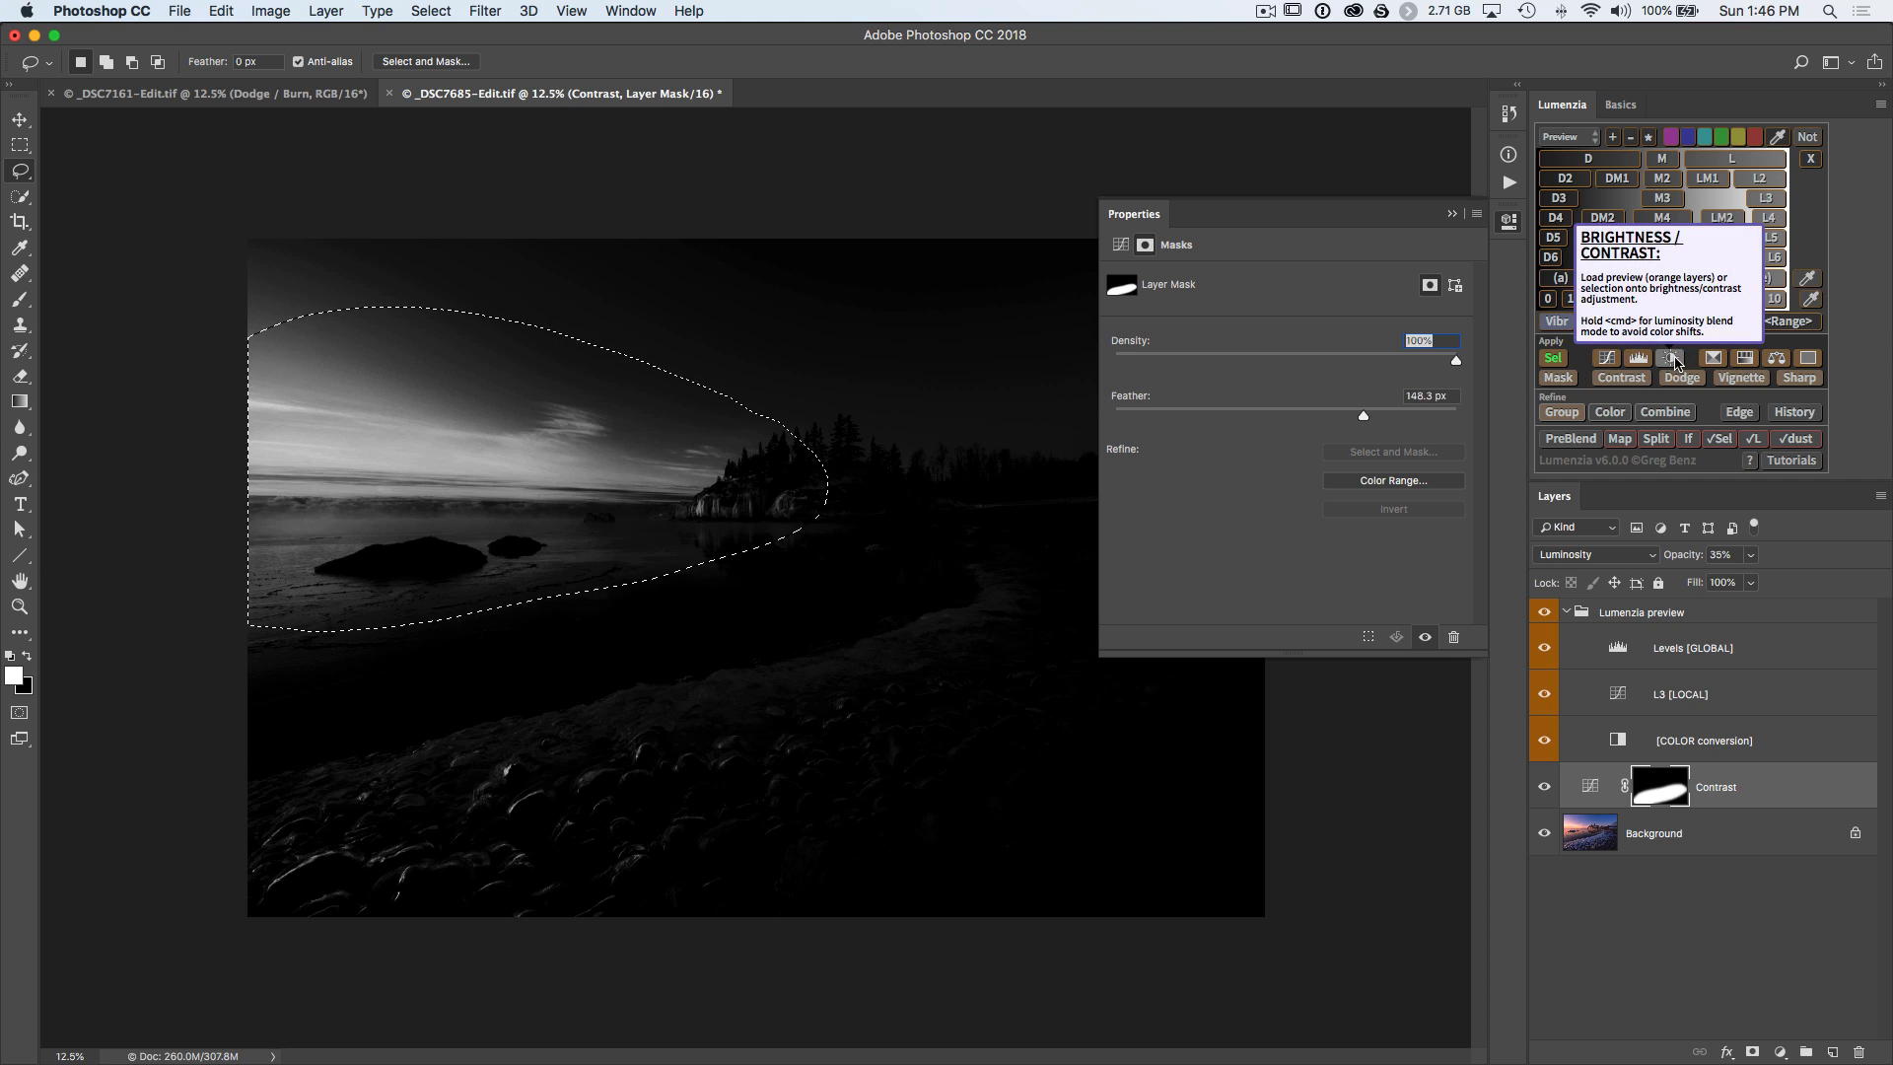
# - Add the L3 Brightness/Contrast adjustment with feathered grouped layer masks and view the inner layer's luminosity mask
pyautogui.click(1672, 359)
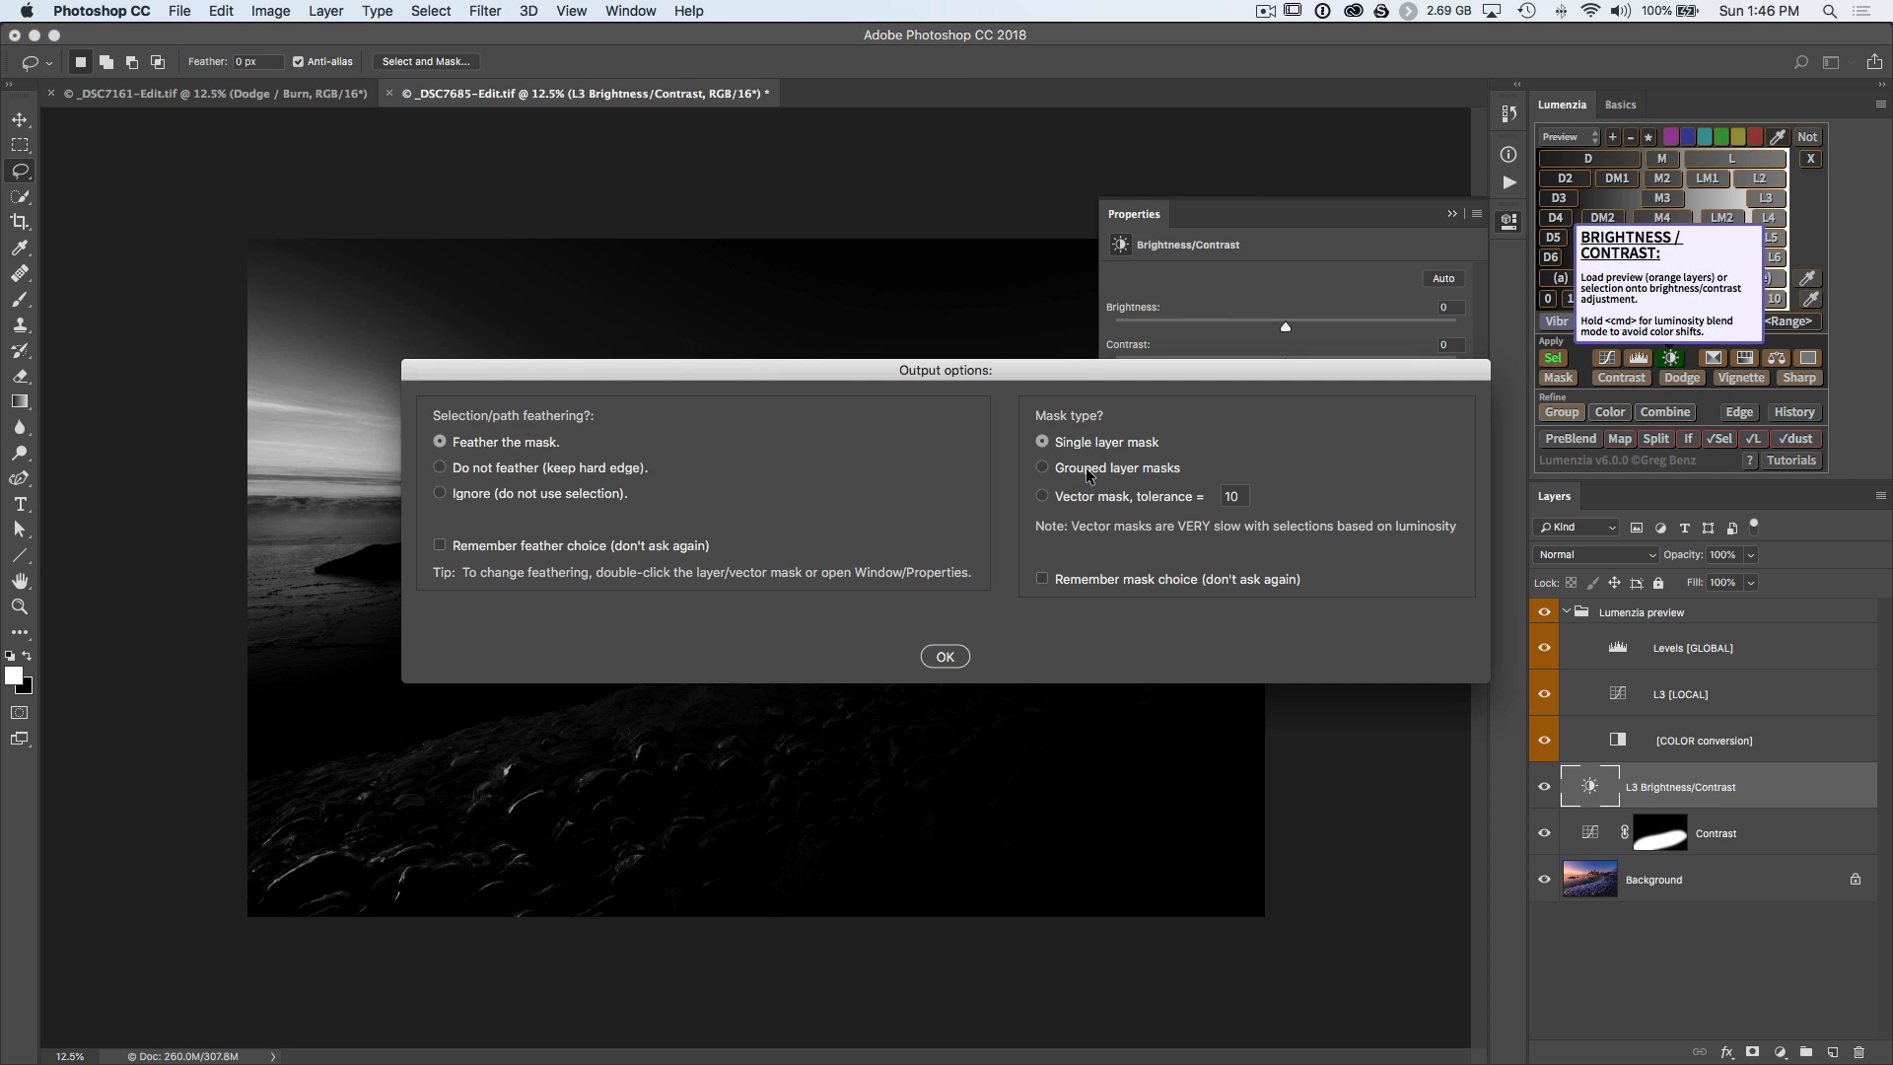
pyautogui.click(1086, 469)
pyautogui.click(943, 656)
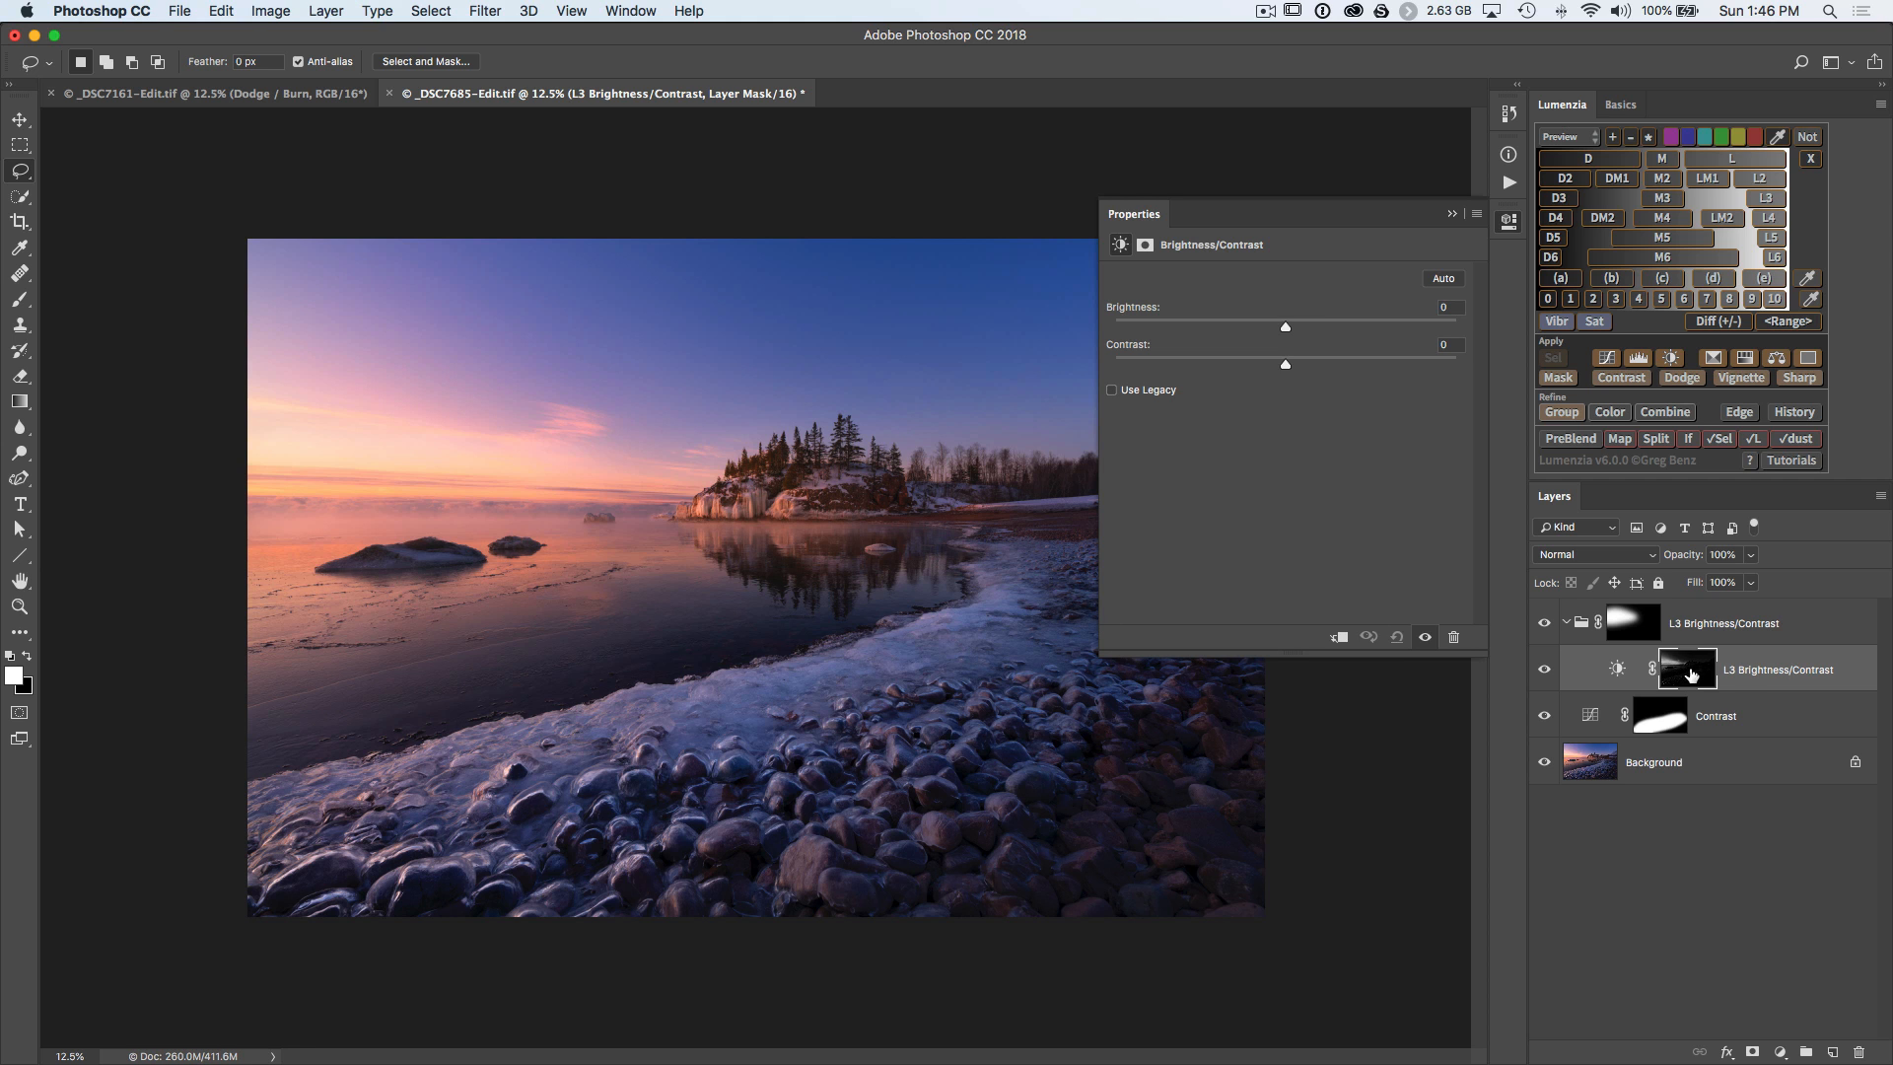
pyautogui.keyDown('alt'); pyautogui.click(1684, 674); pyautogui.keyUp('alt')
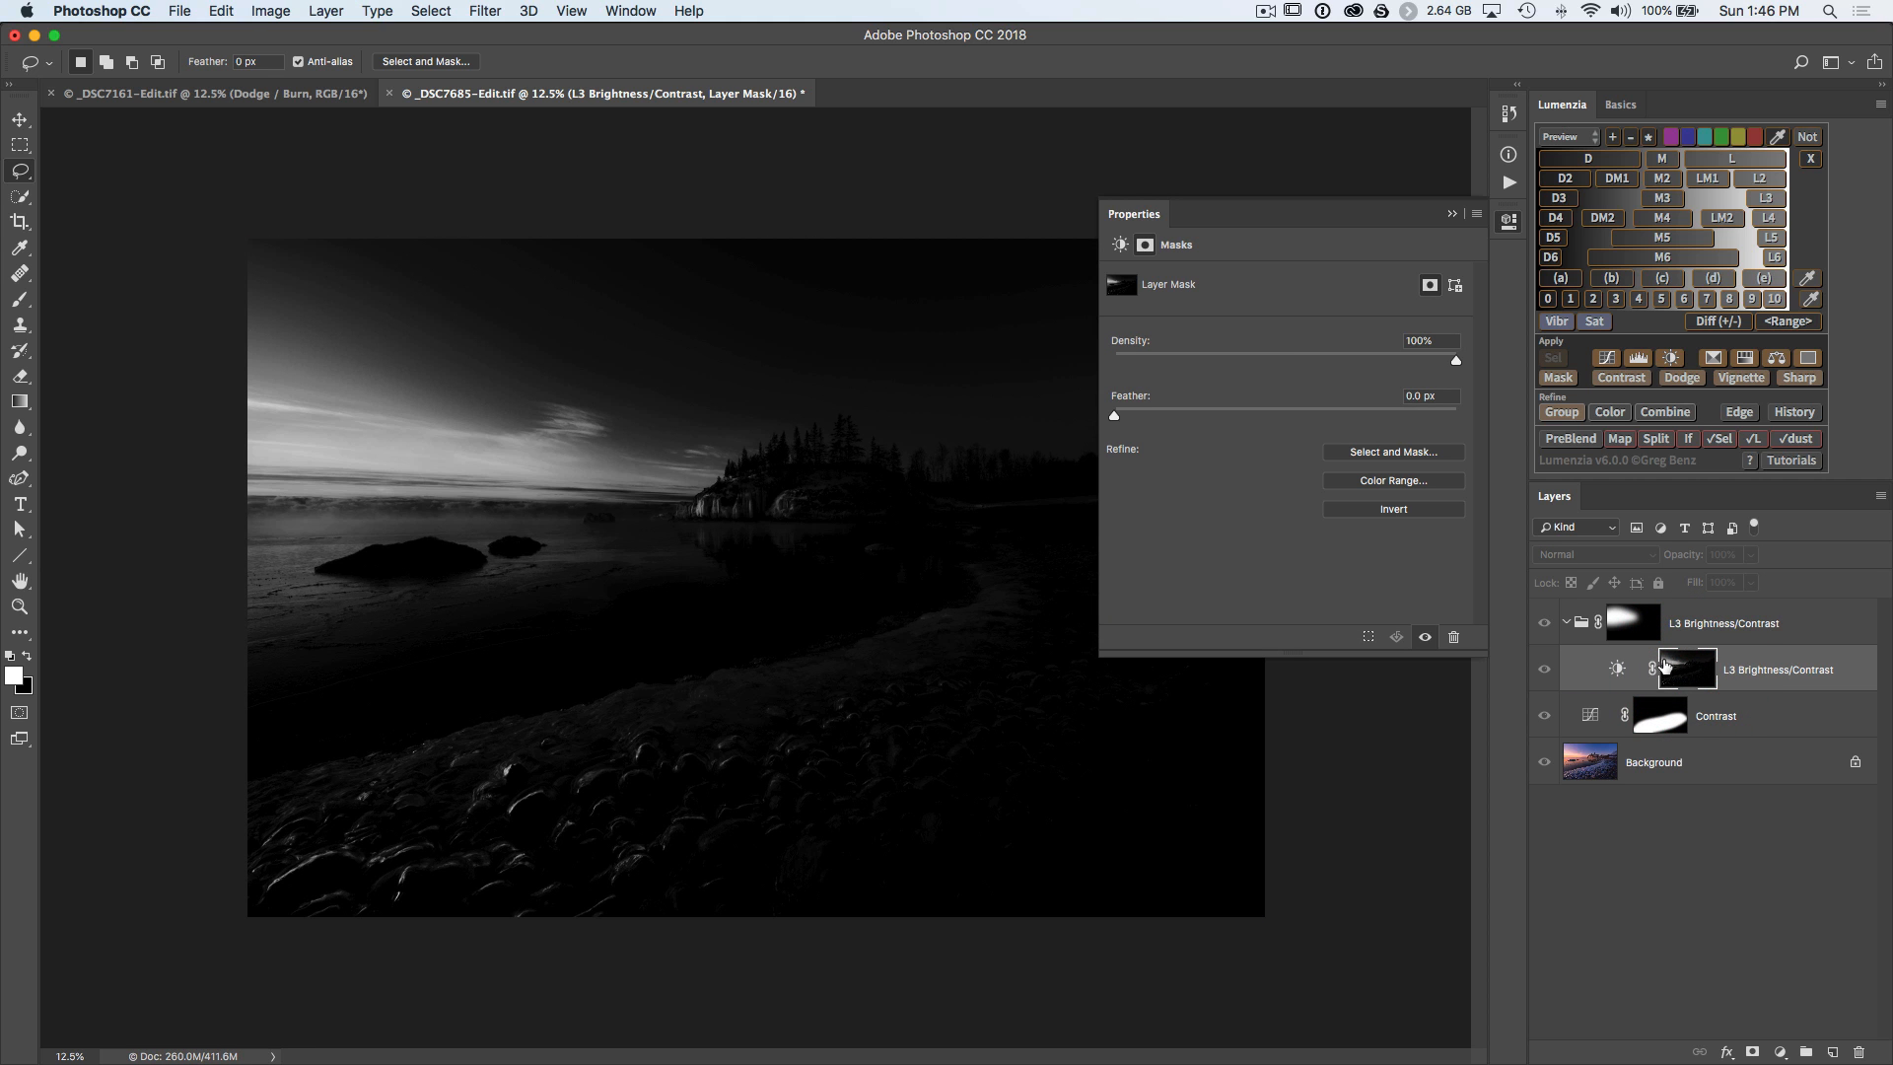
# - Display the group's mask, set its feather to about 502 px, and undo back to the L3 preview and sky selection
pyautogui.click(1633, 631)
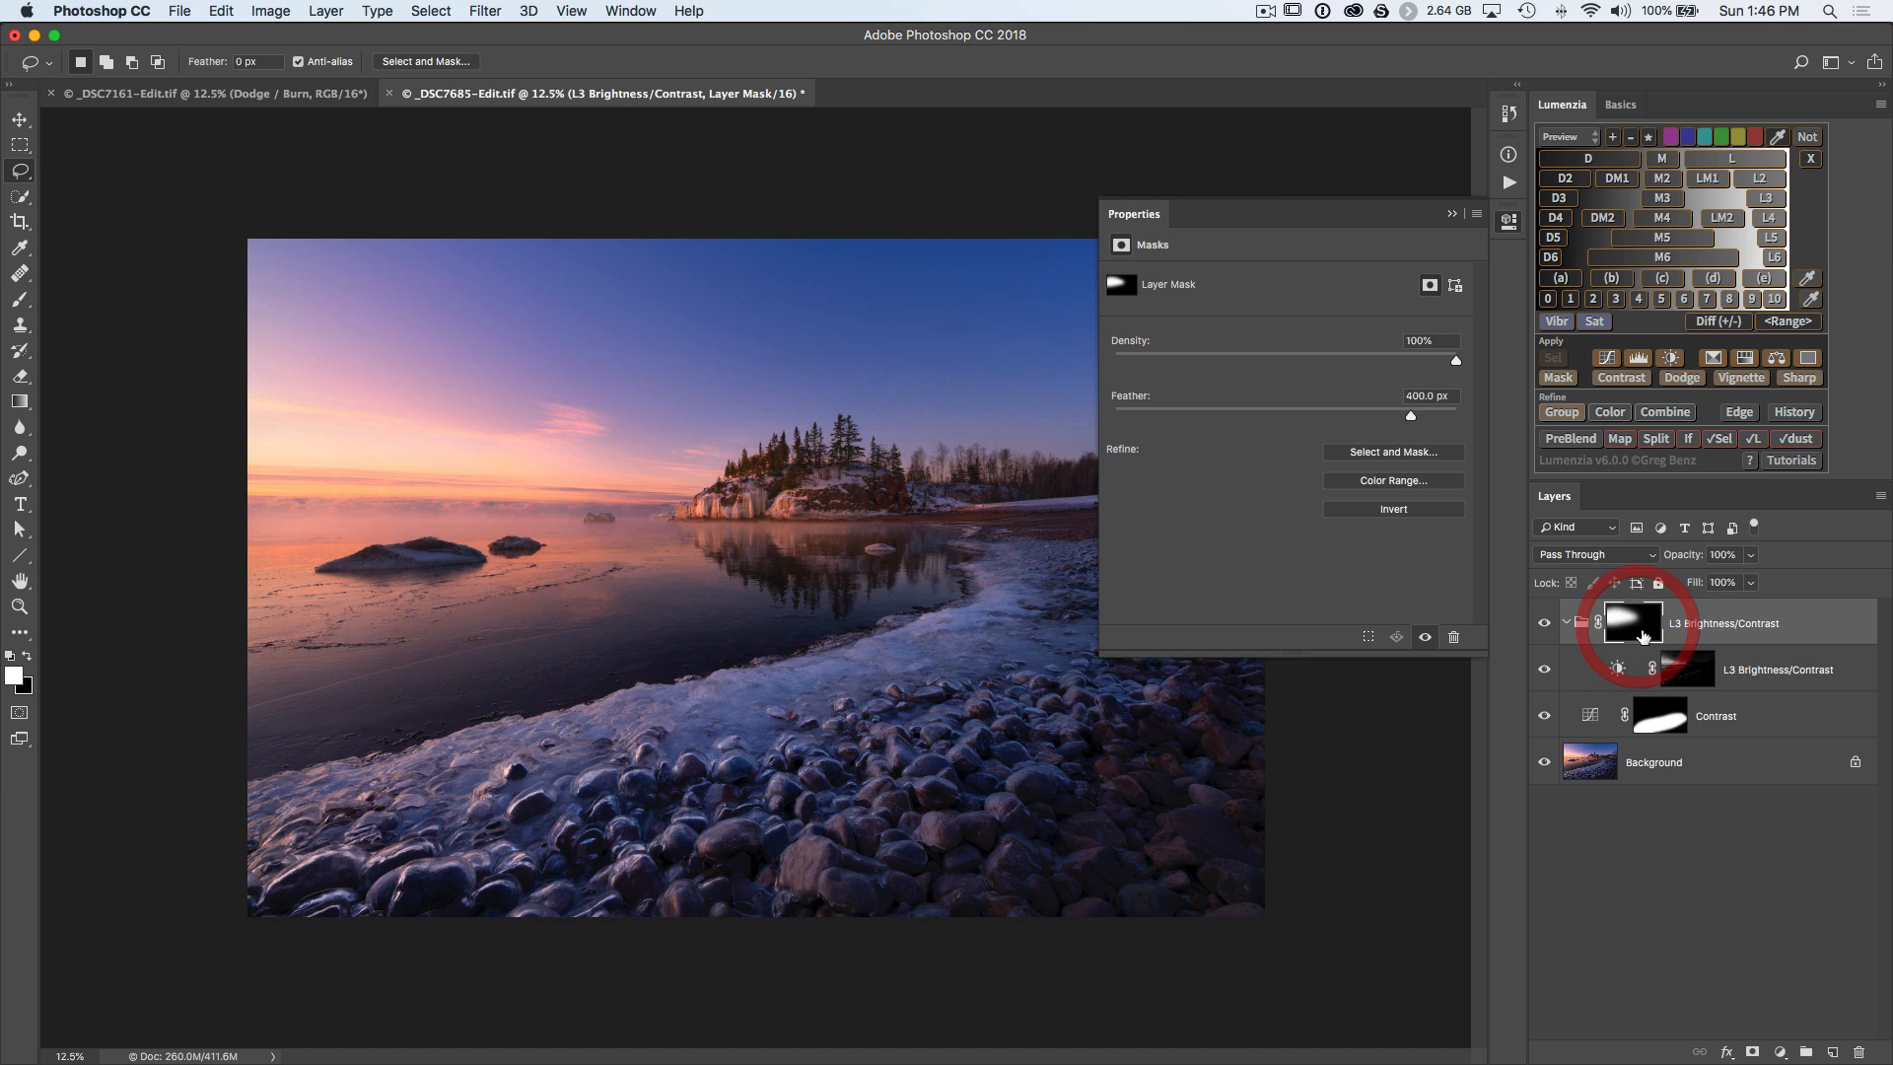
pyautogui.keyDown('alt'); pyautogui.click(1633, 632); pyautogui.keyUp('alt')
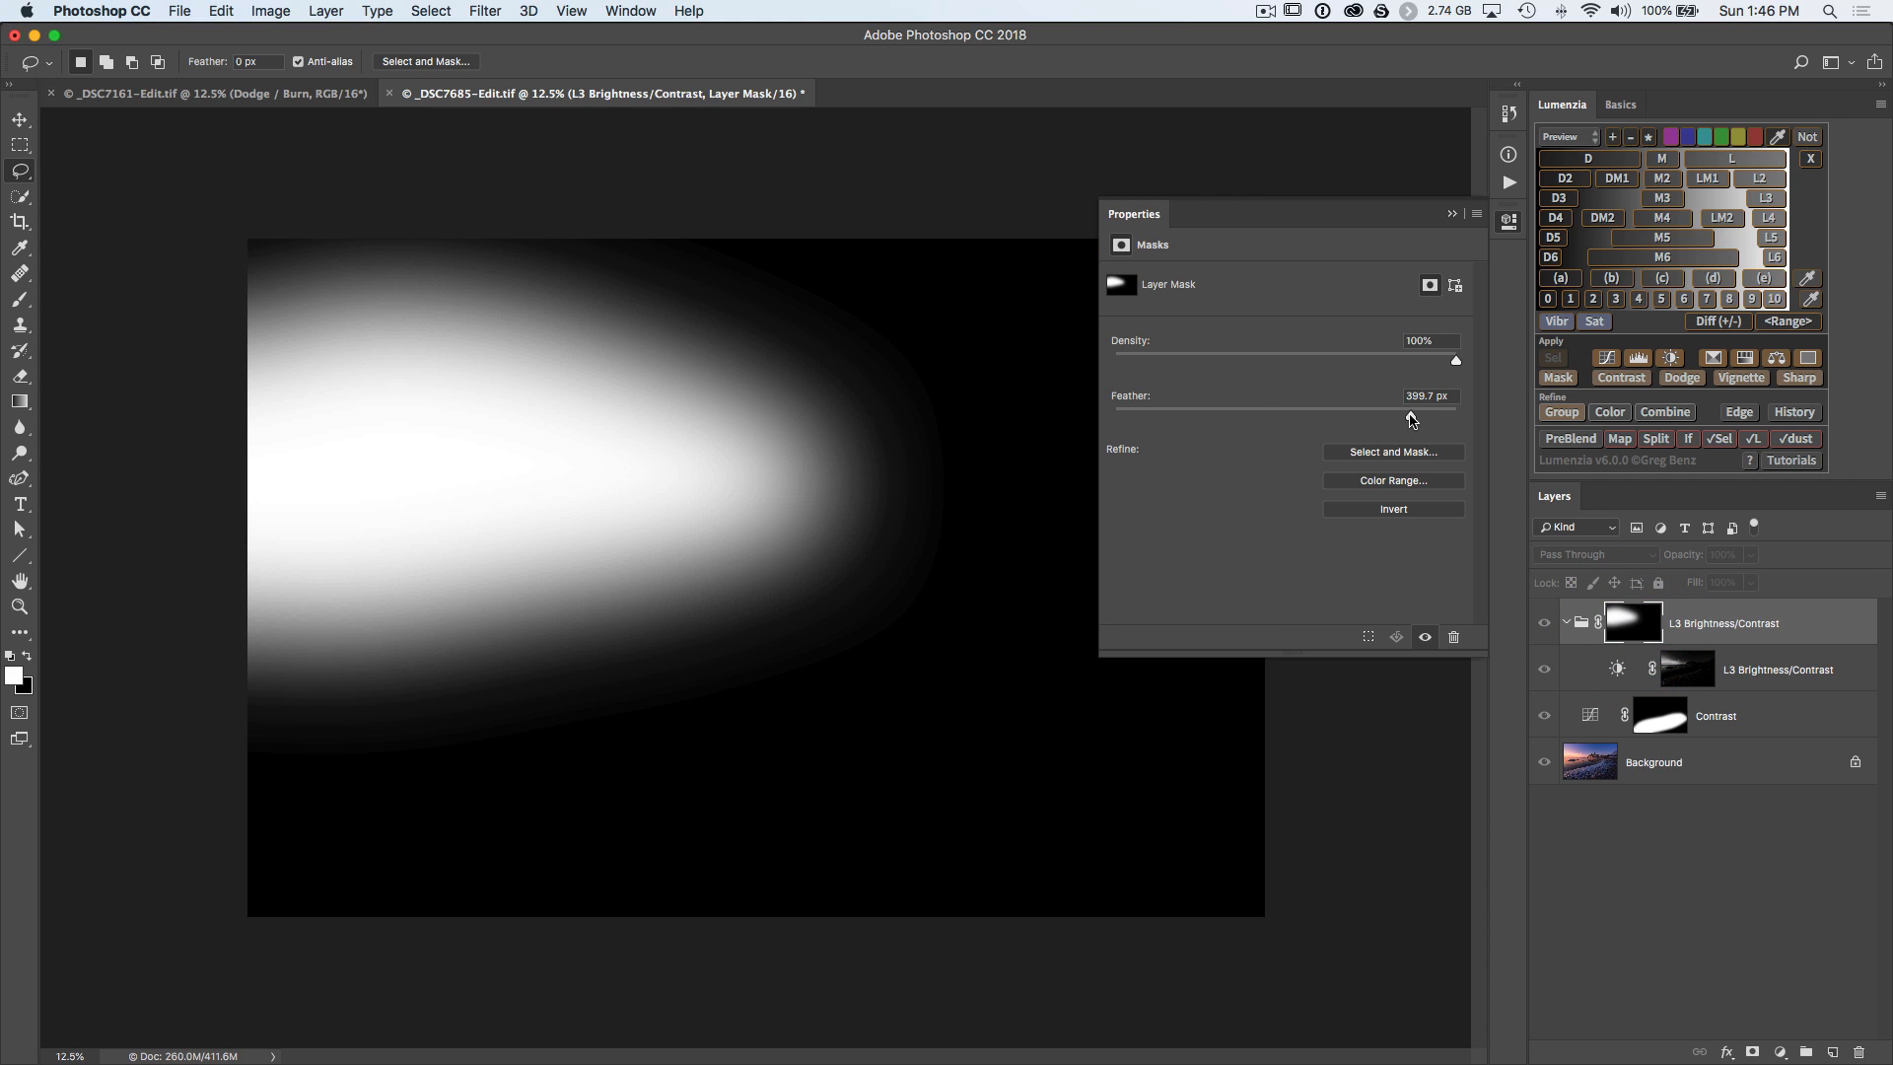
pyautogui.moveTo(1412, 420)
pyautogui.mouseDown()
pyautogui.moveTo(1232, 419)
pyautogui.moveTo(1416, 418)
pyautogui.mouseUp()
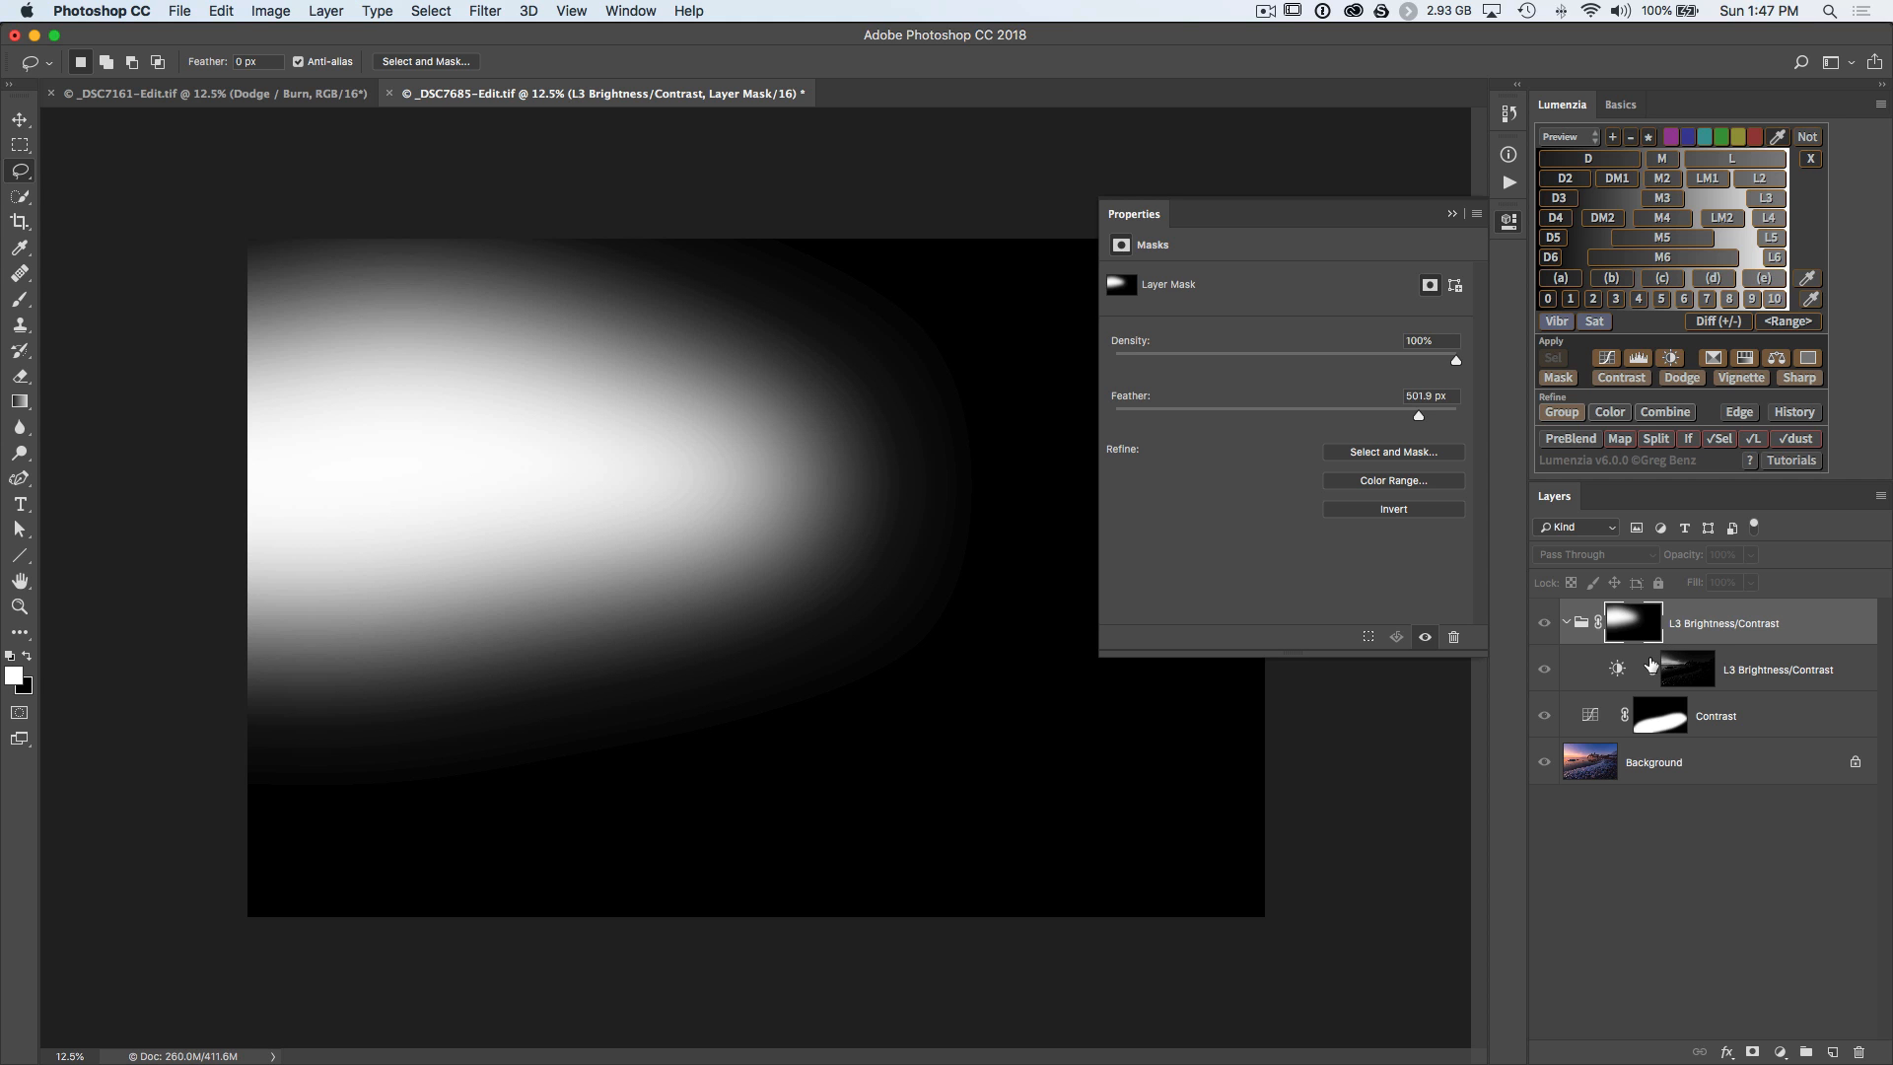
pyautogui.press('alt+super+z')
pyautogui.press('alt+super+z')
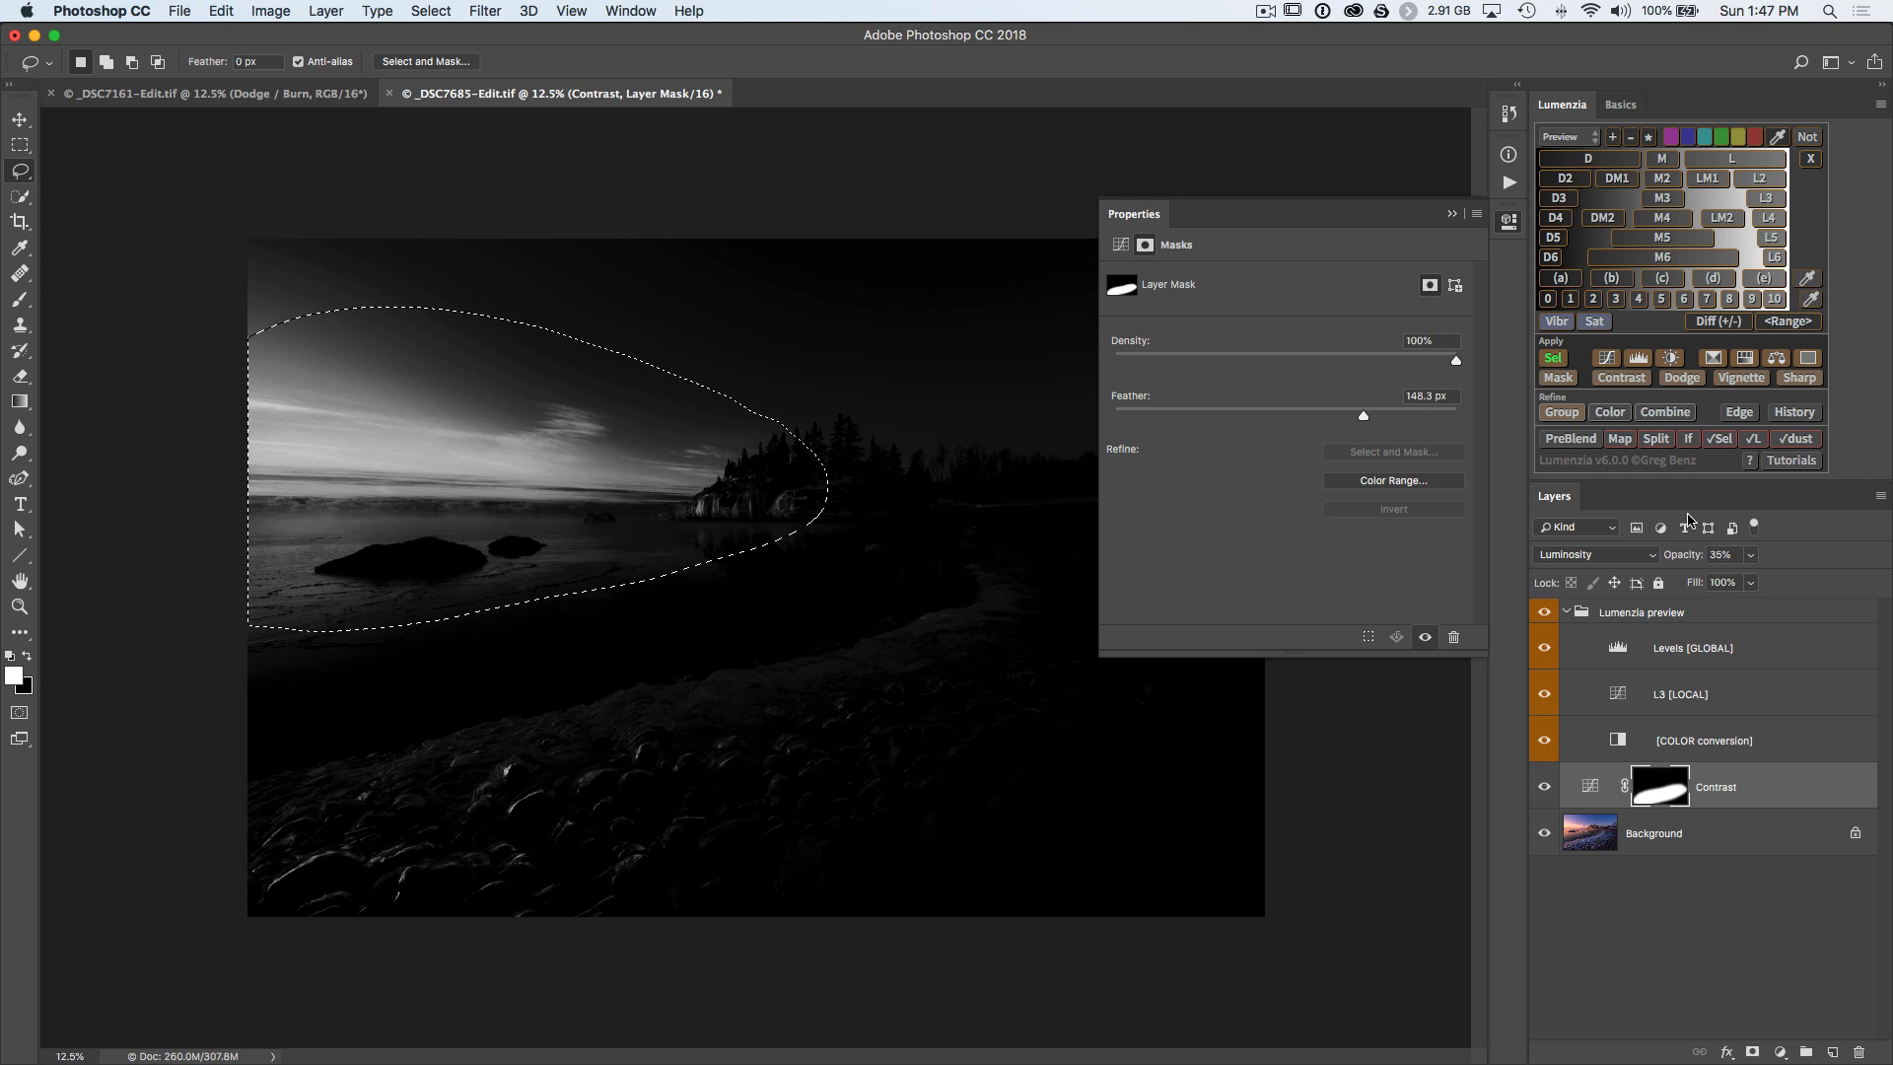
# - Add the L3 Brightness/Contrast adjustment with a feathered vector mask at tolerance 10
pyautogui.click(1671, 357)
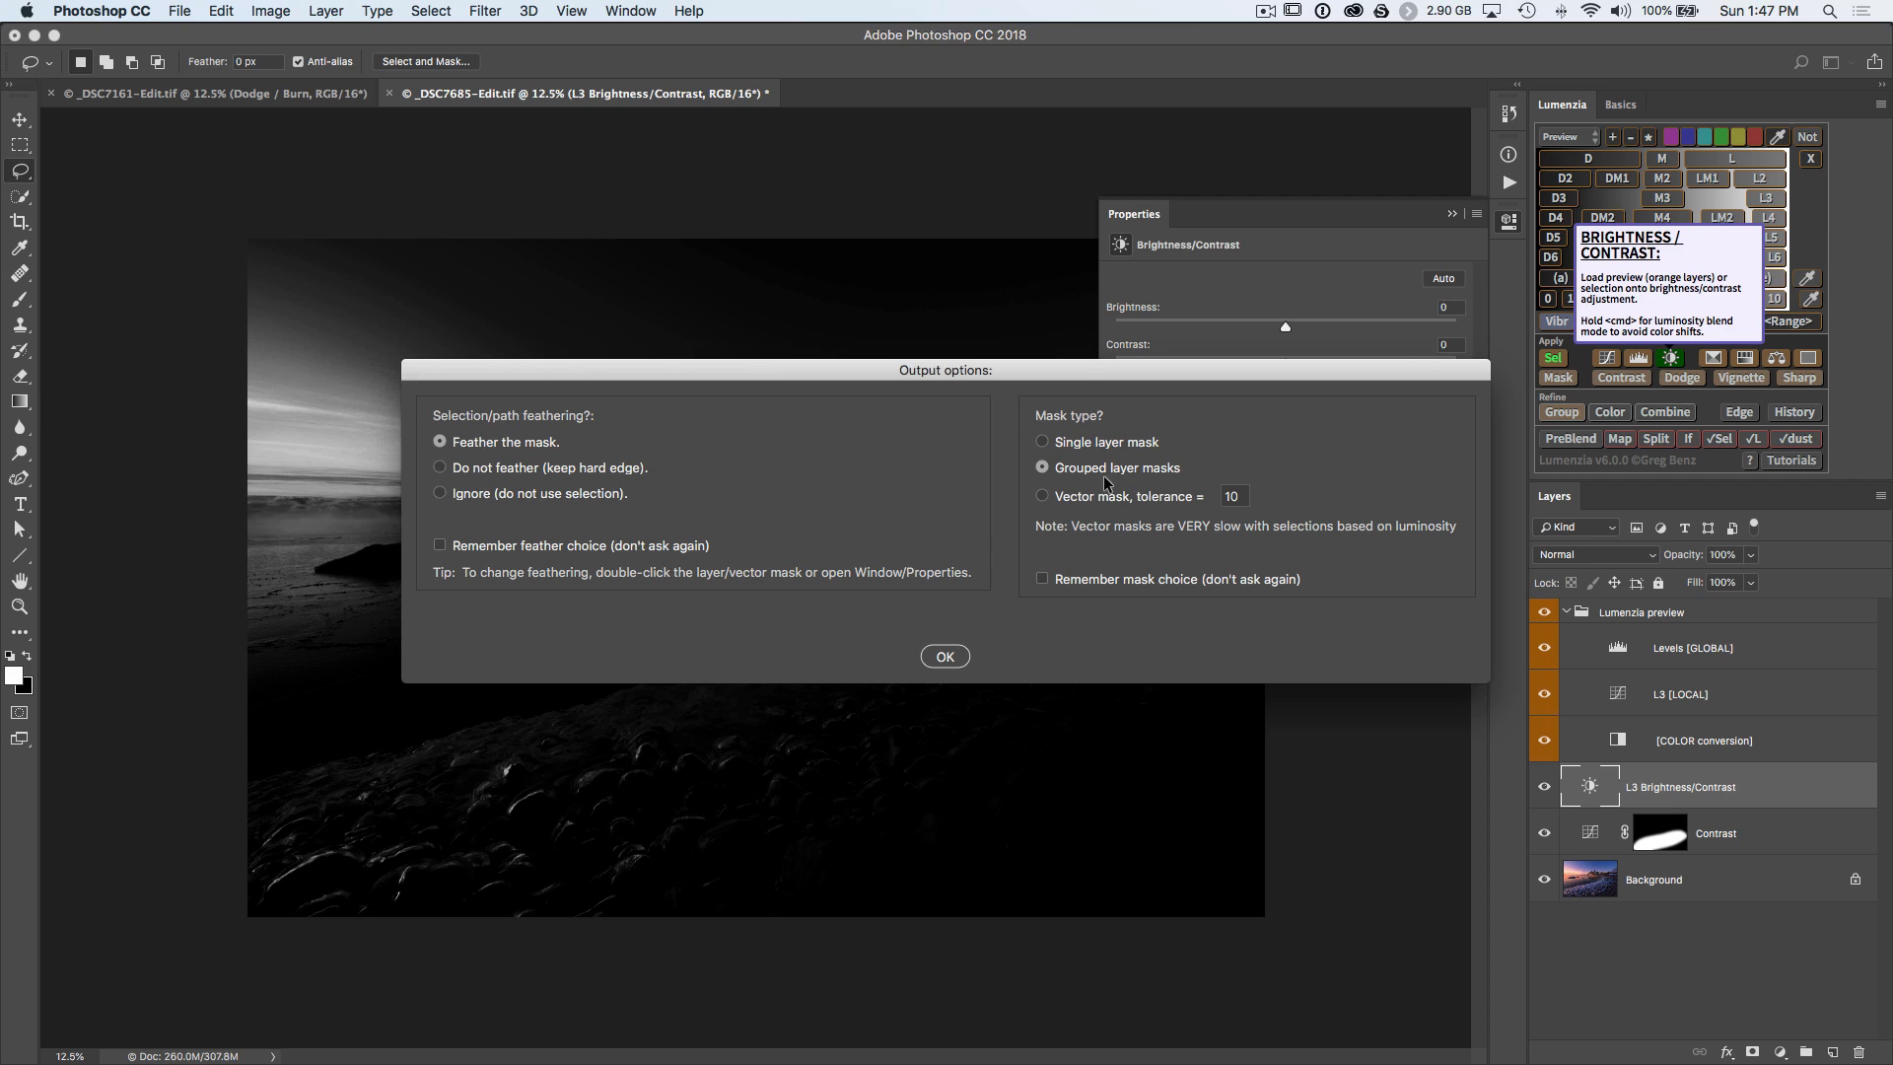
pyautogui.click(1043, 497)
pyautogui.click(938, 661)
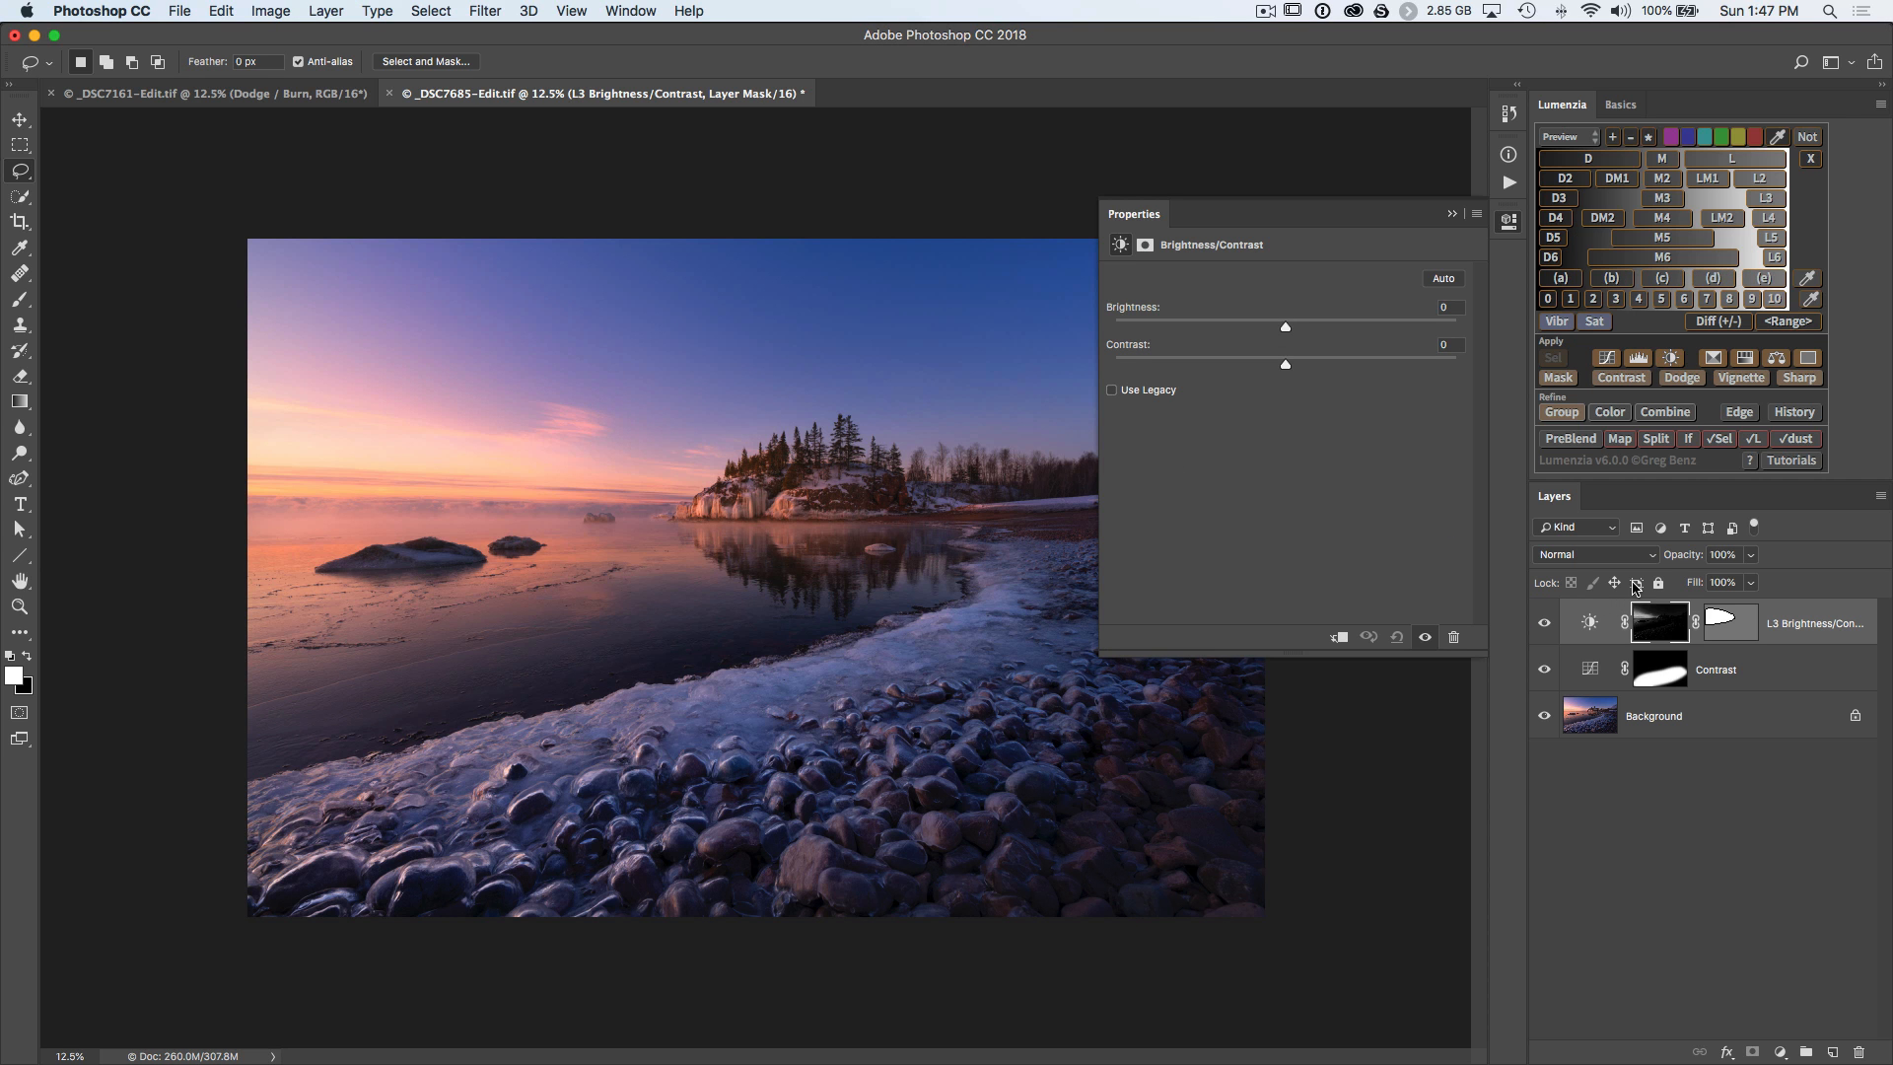
# - View the adjustment's luminosity mask on its own and check the feather of its vector mask
pyautogui.keyDown('alt'); pyautogui.click(1661, 623); pyautogui.keyUp('alt')
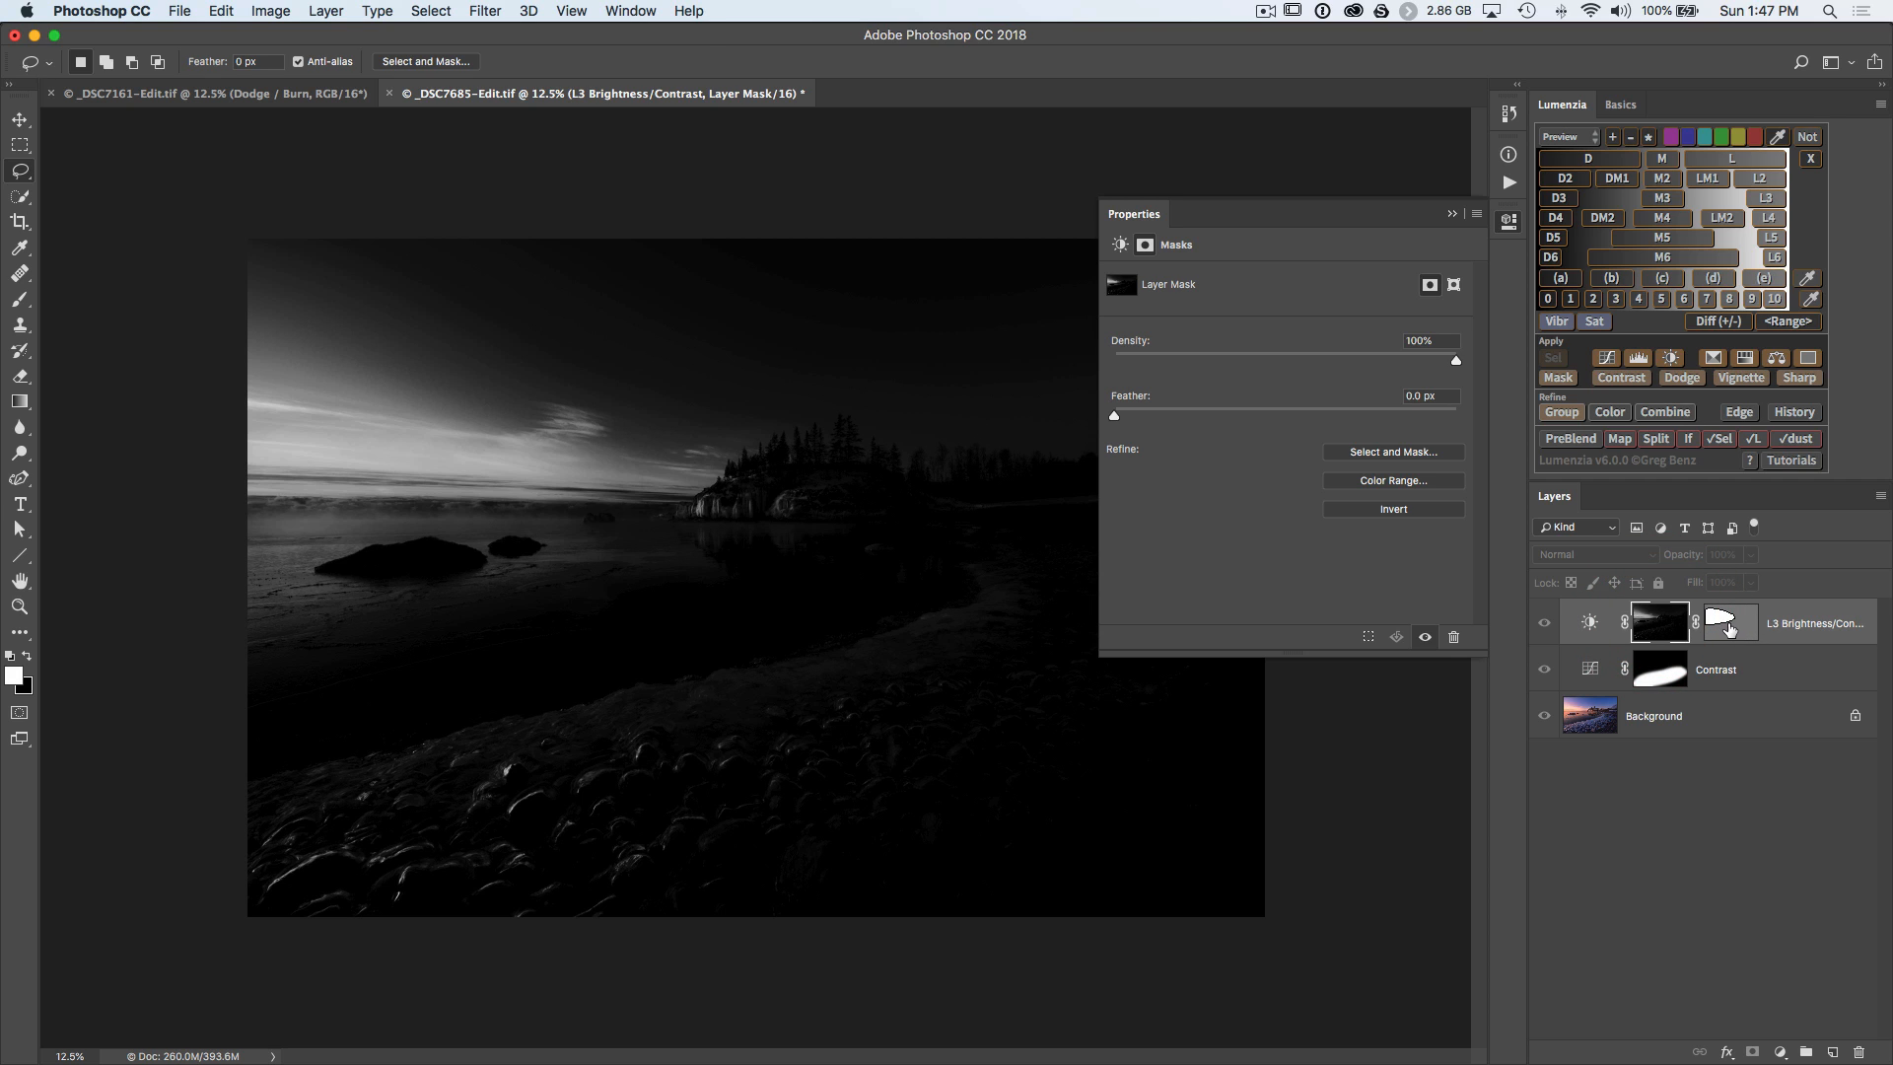
pyautogui.click(1728, 629)
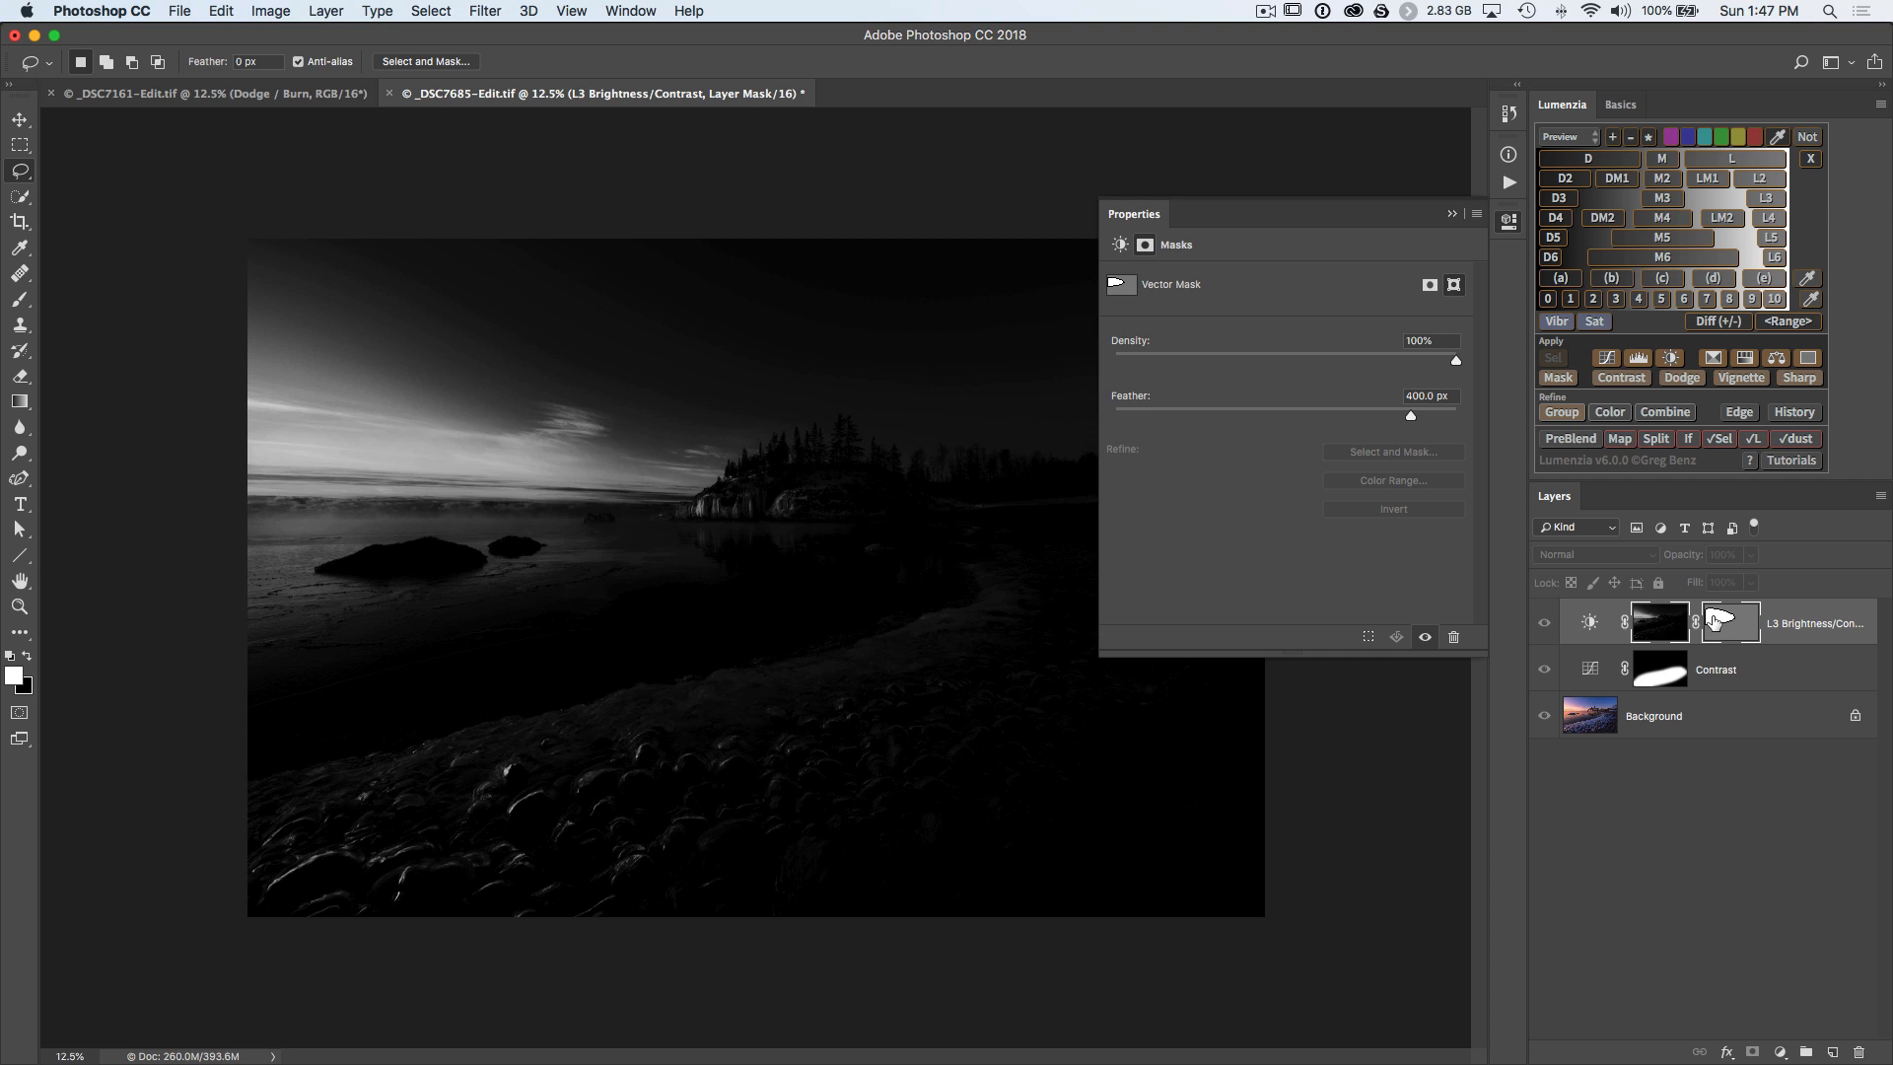
pyautogui.click(1509, 223)
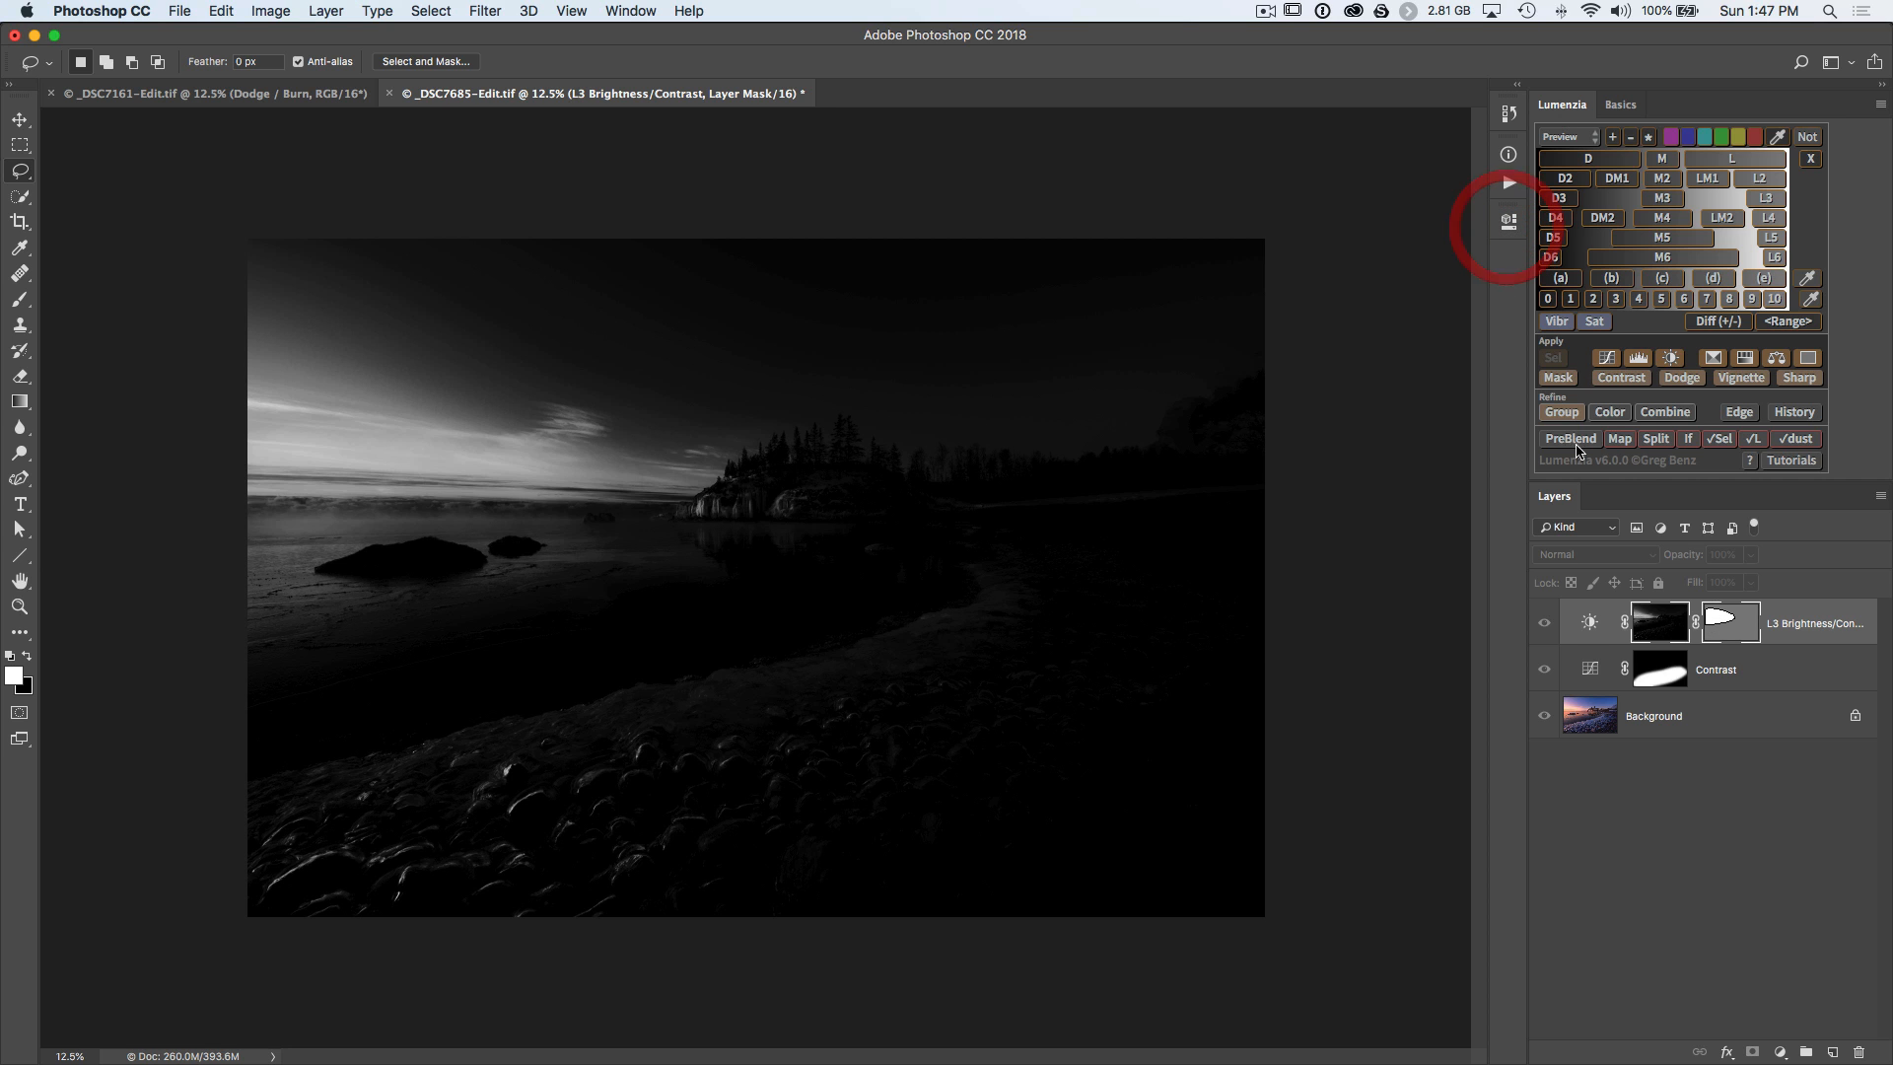
# - Lower the L3 Brightness/Contrast adjustment's brightness to about -45 and compare the photo with the layer hidden and shown
pyautogui.click(1589, 622)
pyautogui.doubleClick(1591, 621)
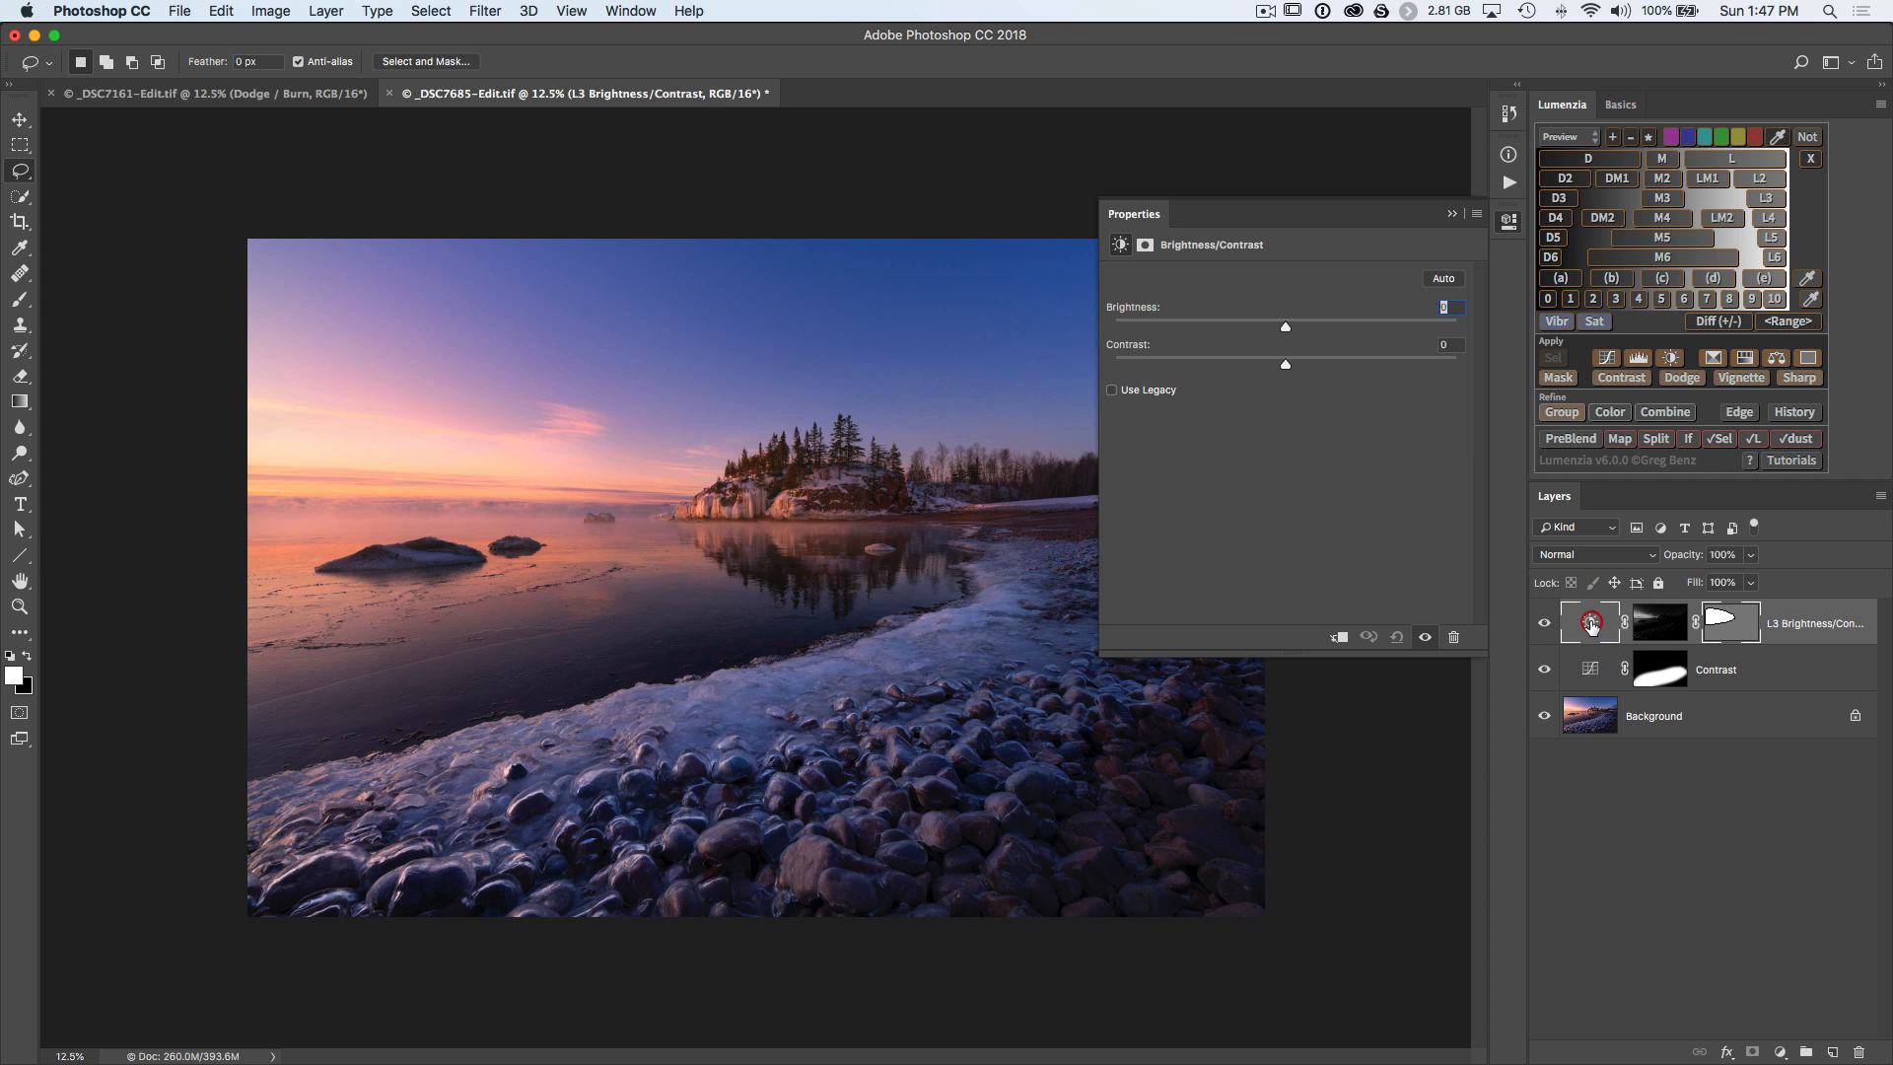
pyautogui.moveTo(1286, 330); pyautogui.dragTo(1234, 329)
pyautogui.click(1544, 623)
pyautogui.click(1545, 623)
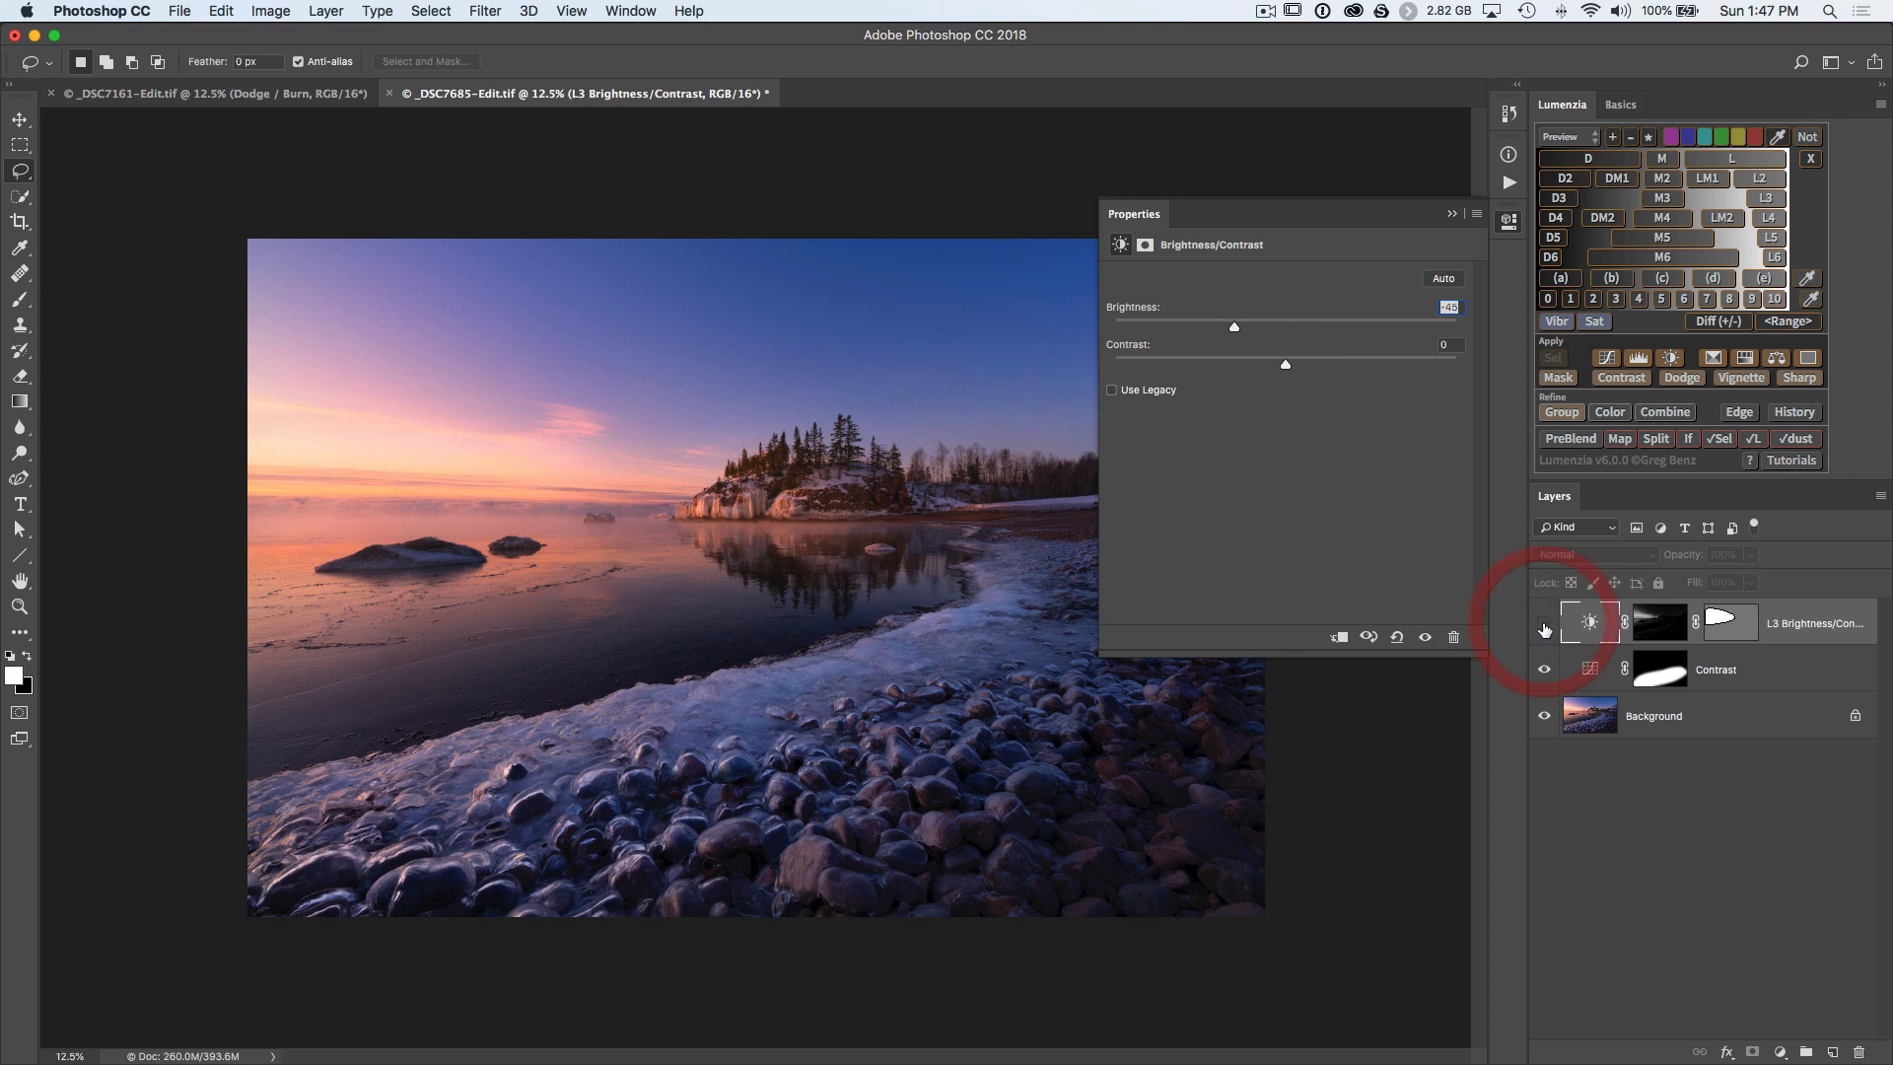
pyautogui.click(1544, 623)
pyautogui.click(1545, 623)
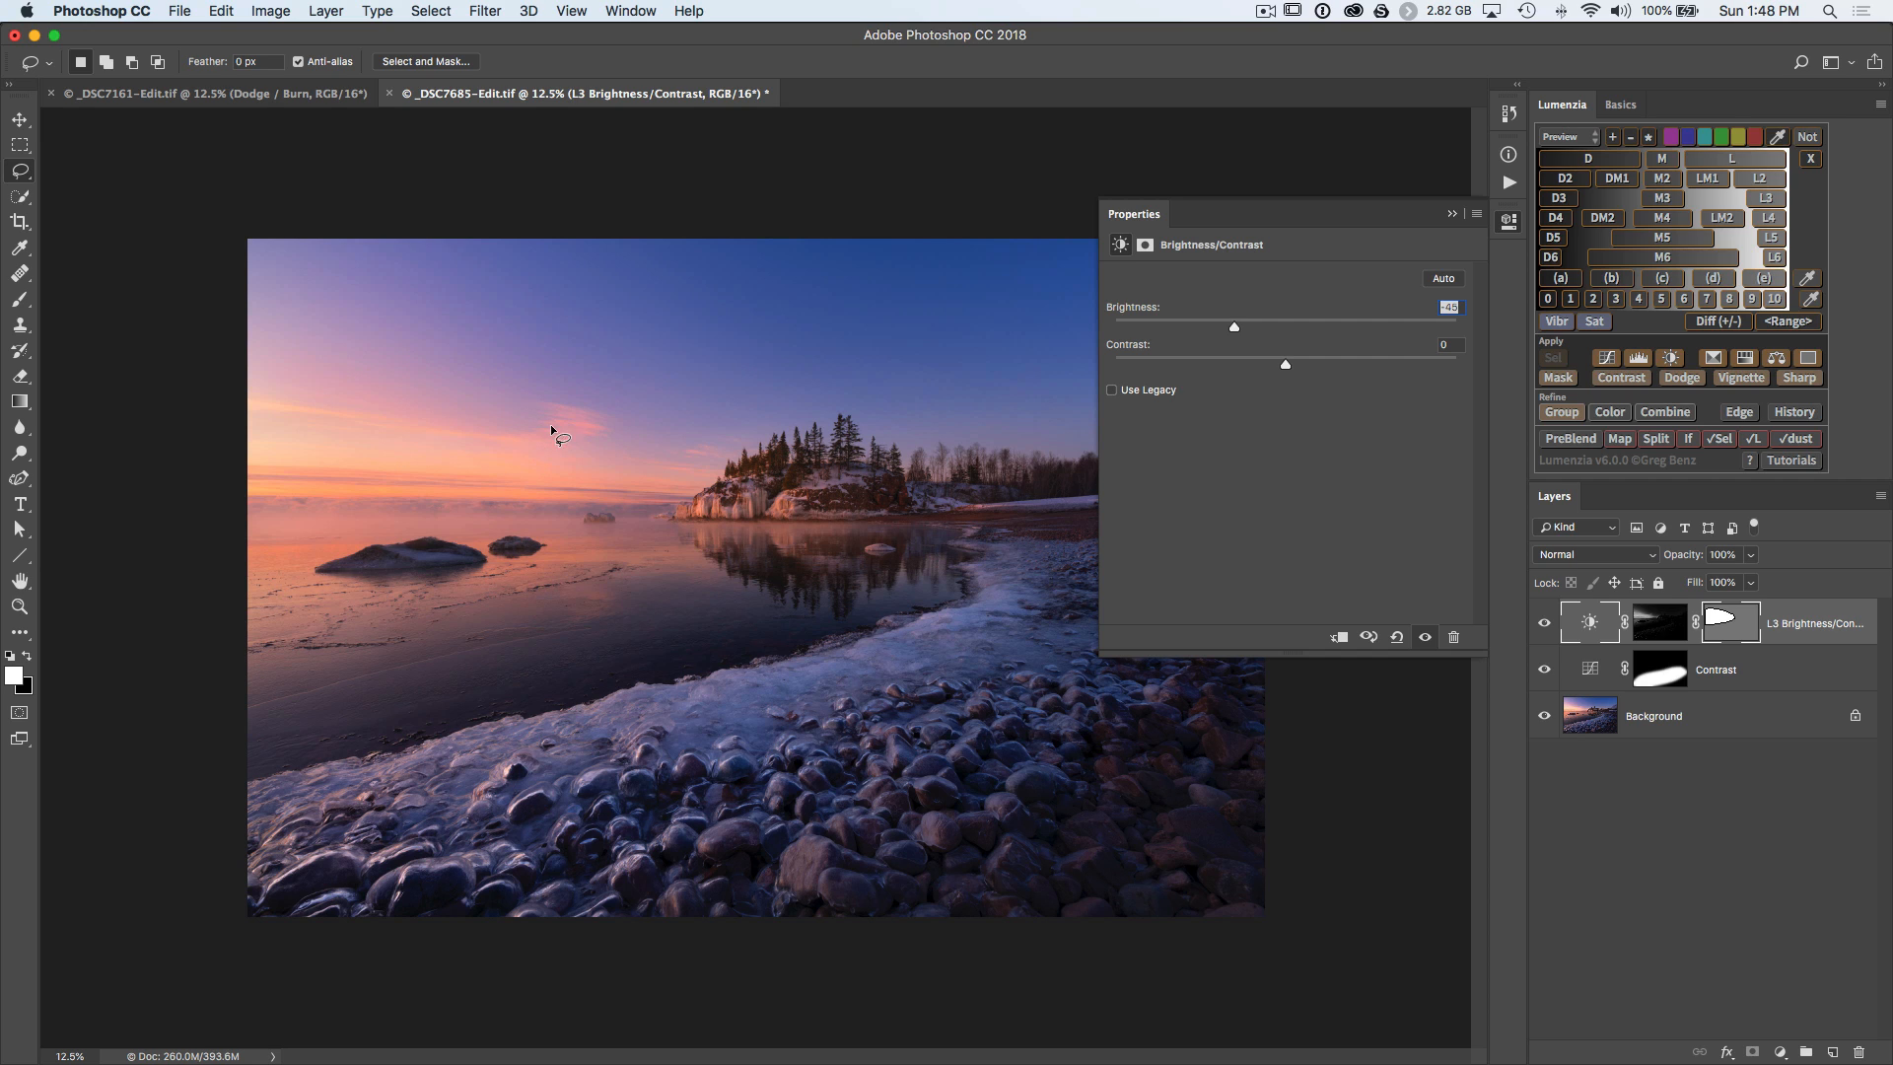
# - Try a vector mask feather of 1.4 px on the L3 adjustment, and raise it back to a wide, soft feather
pyautogui.click(1721, 631)
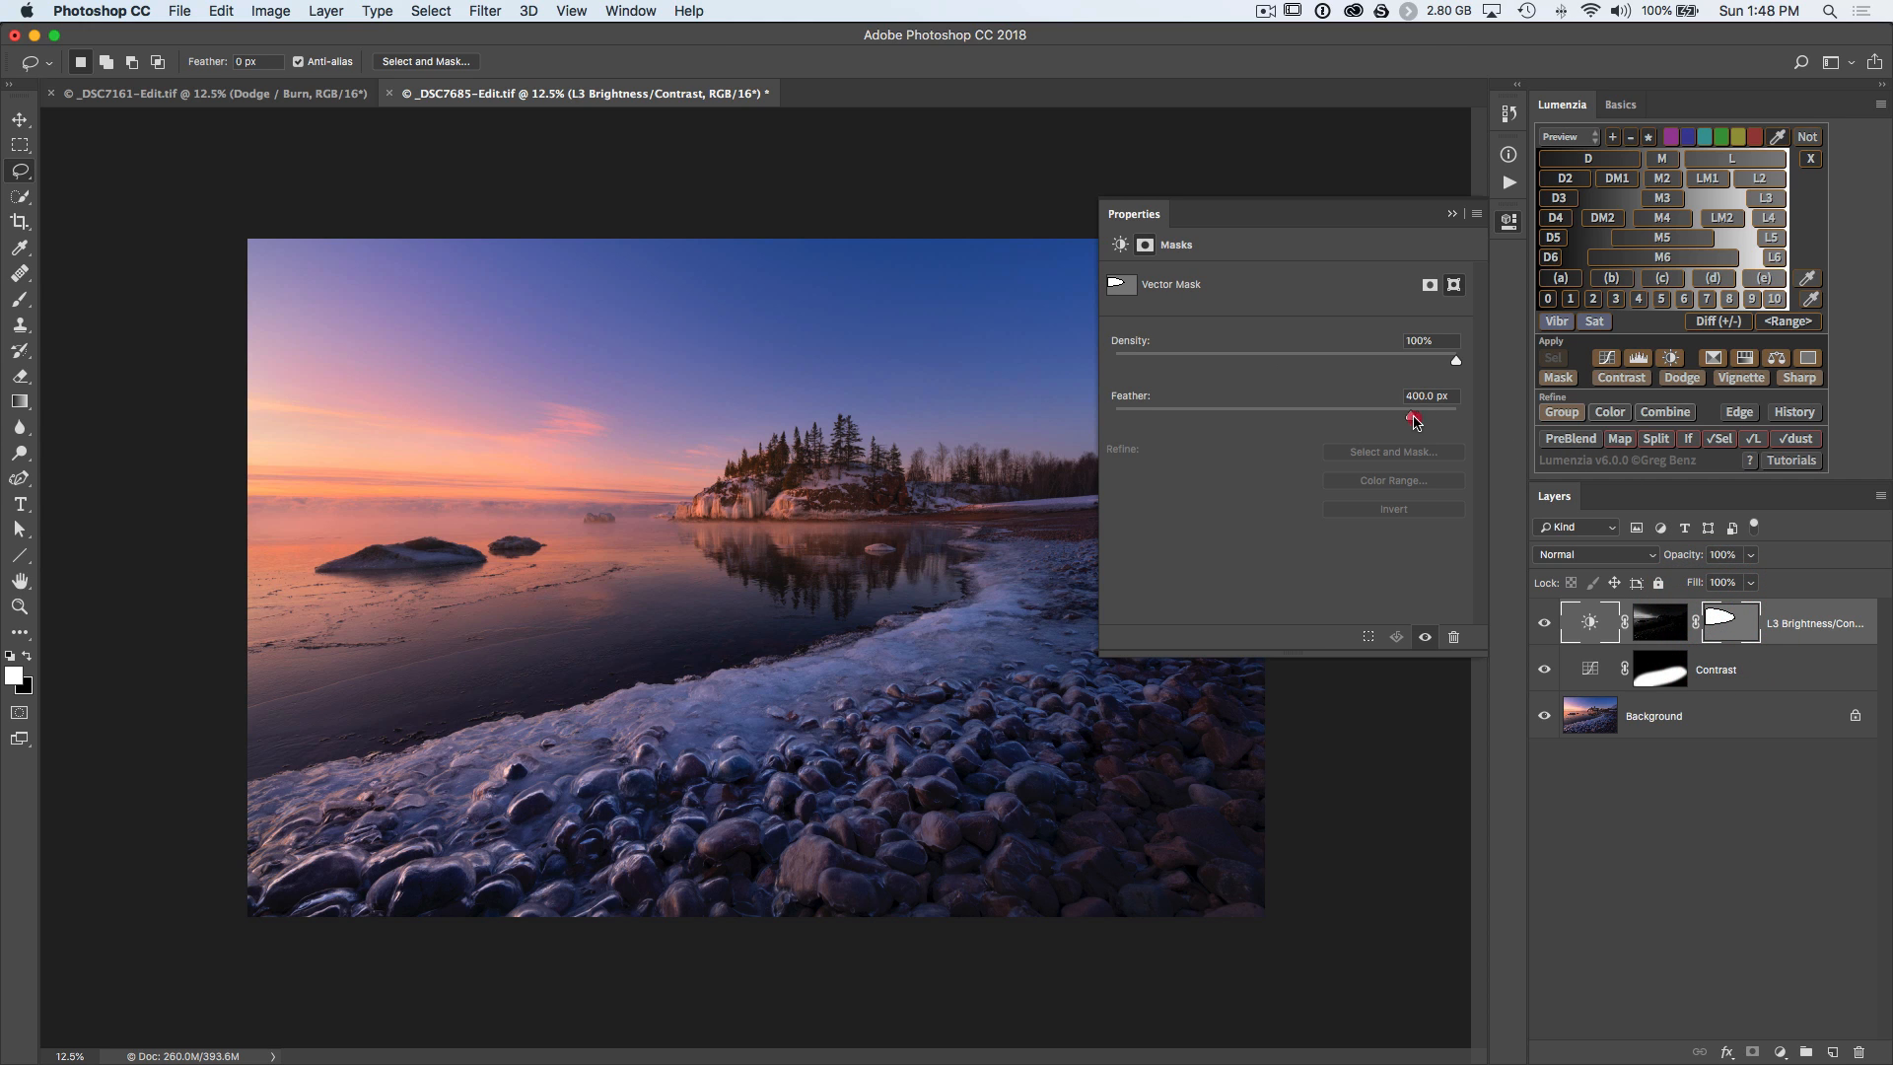
pyautogui.click(1140, 412)
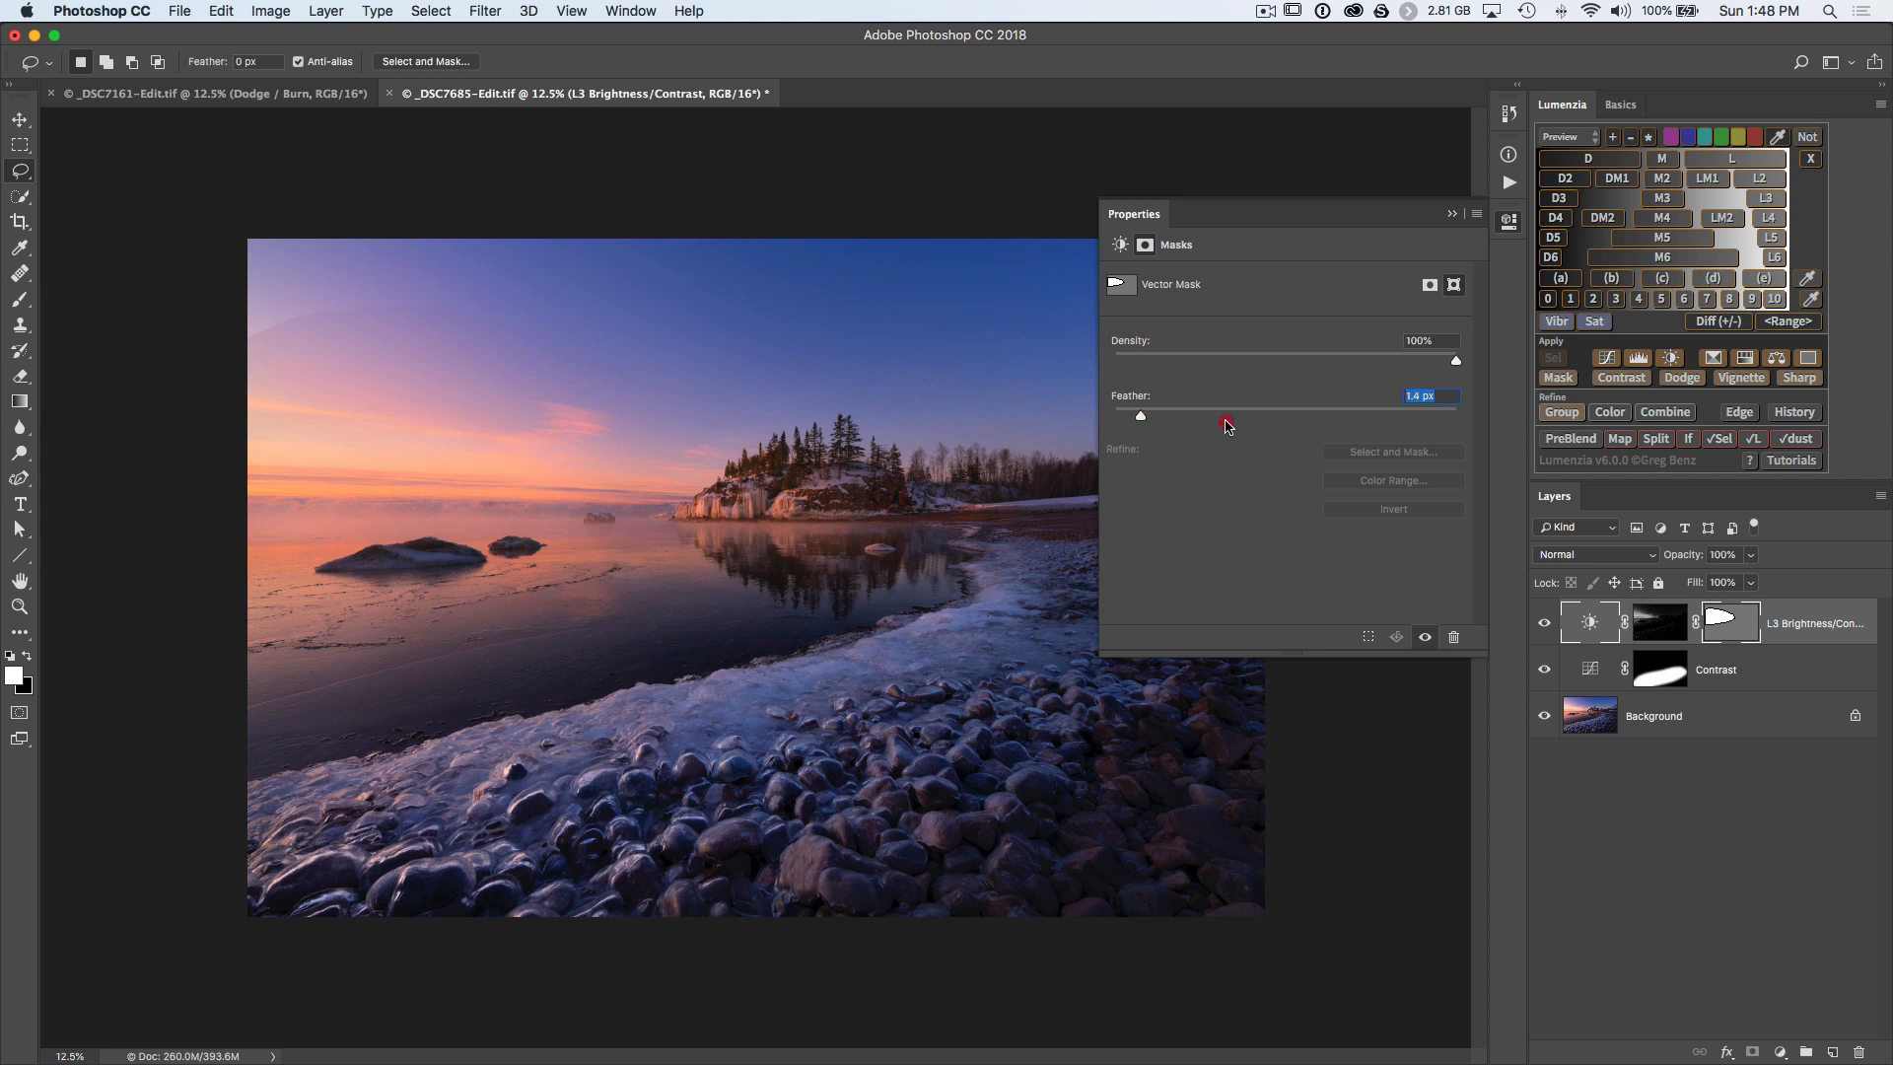
pyautogui.click(1384, 420)
pyautogui.moveTo(1387, 420)
pyautogui.mouseDown()
pyautogui.moveTo(1368, 418)
pyautogui.moveTo(1400, 416)
pyautogui.mouseUp()
pyautogui.click(1510, 226)
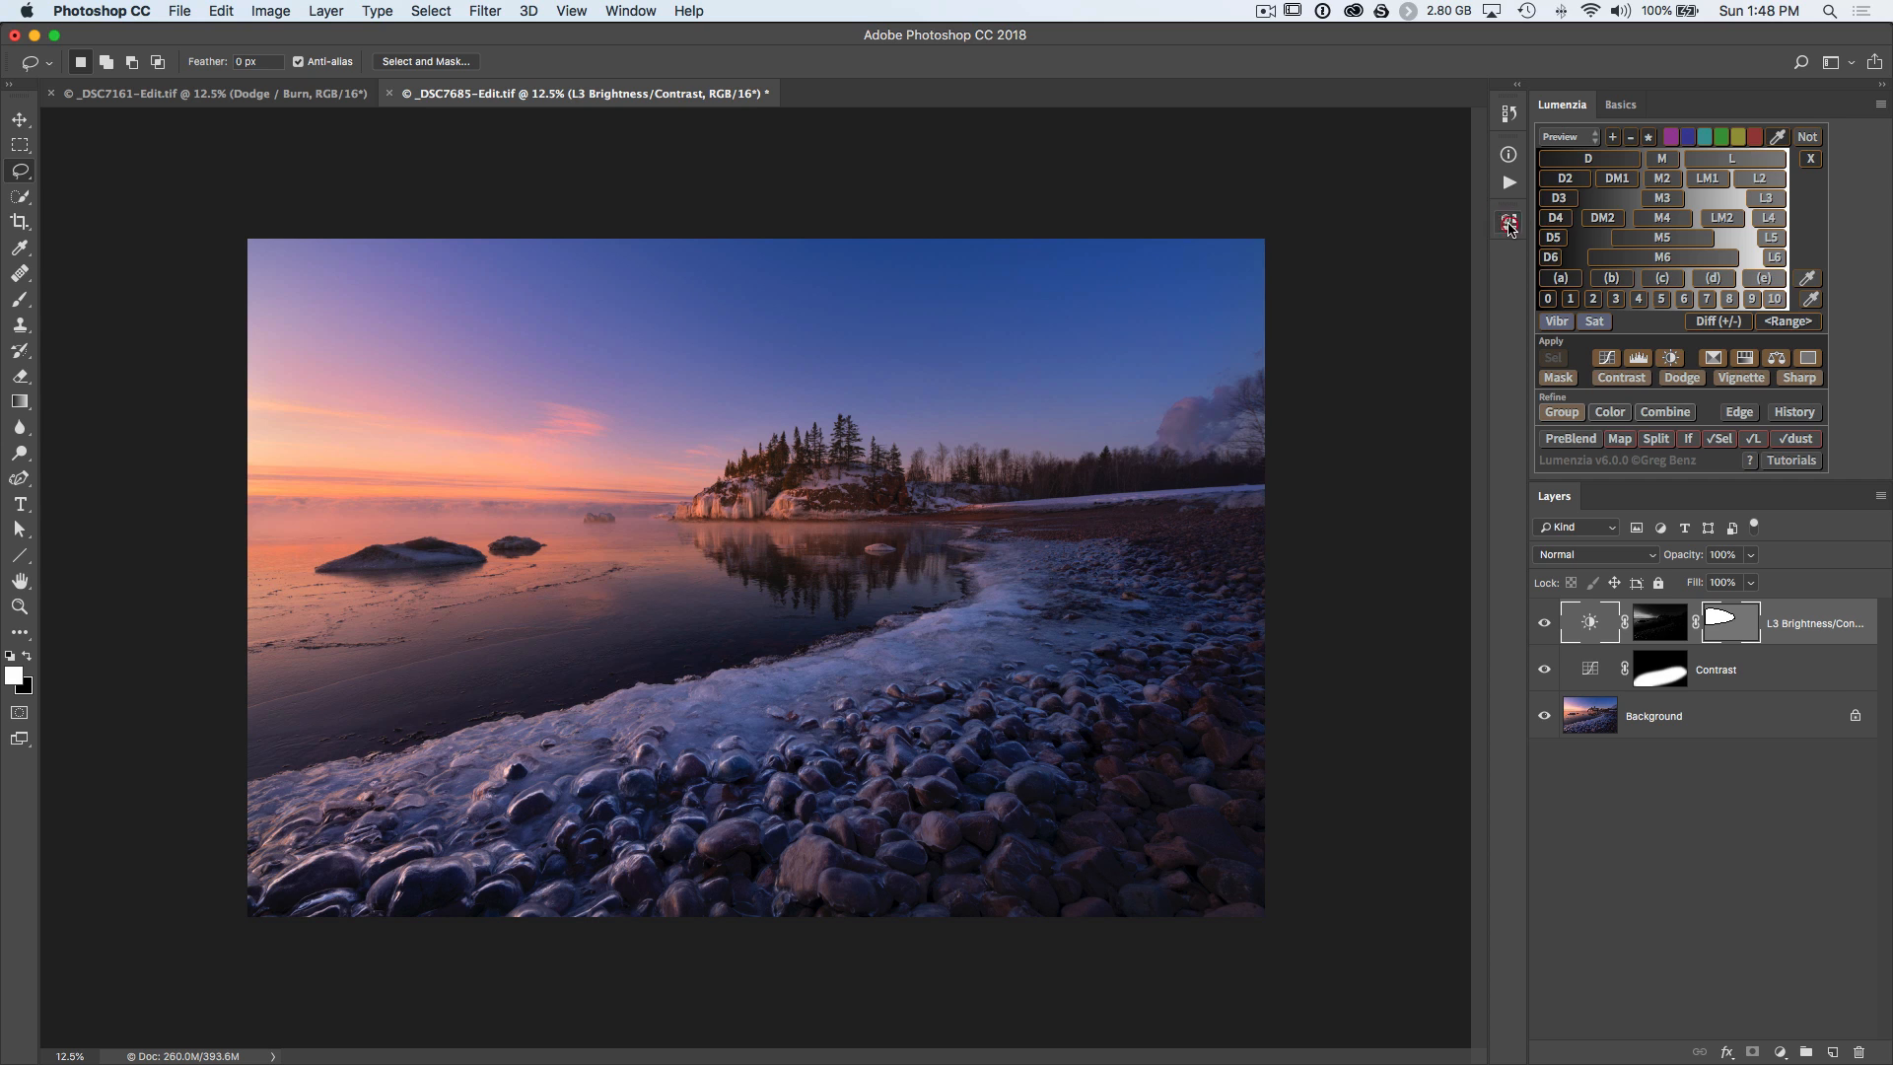
# - Toggle the L3 Brightness/Contrast layer's visibility to compare the sky before and after, leaving the layer visible
pyautogui.click(1544, 621)
pyautogui.click(1545, 623)
pyautogui.click(1548, 626)
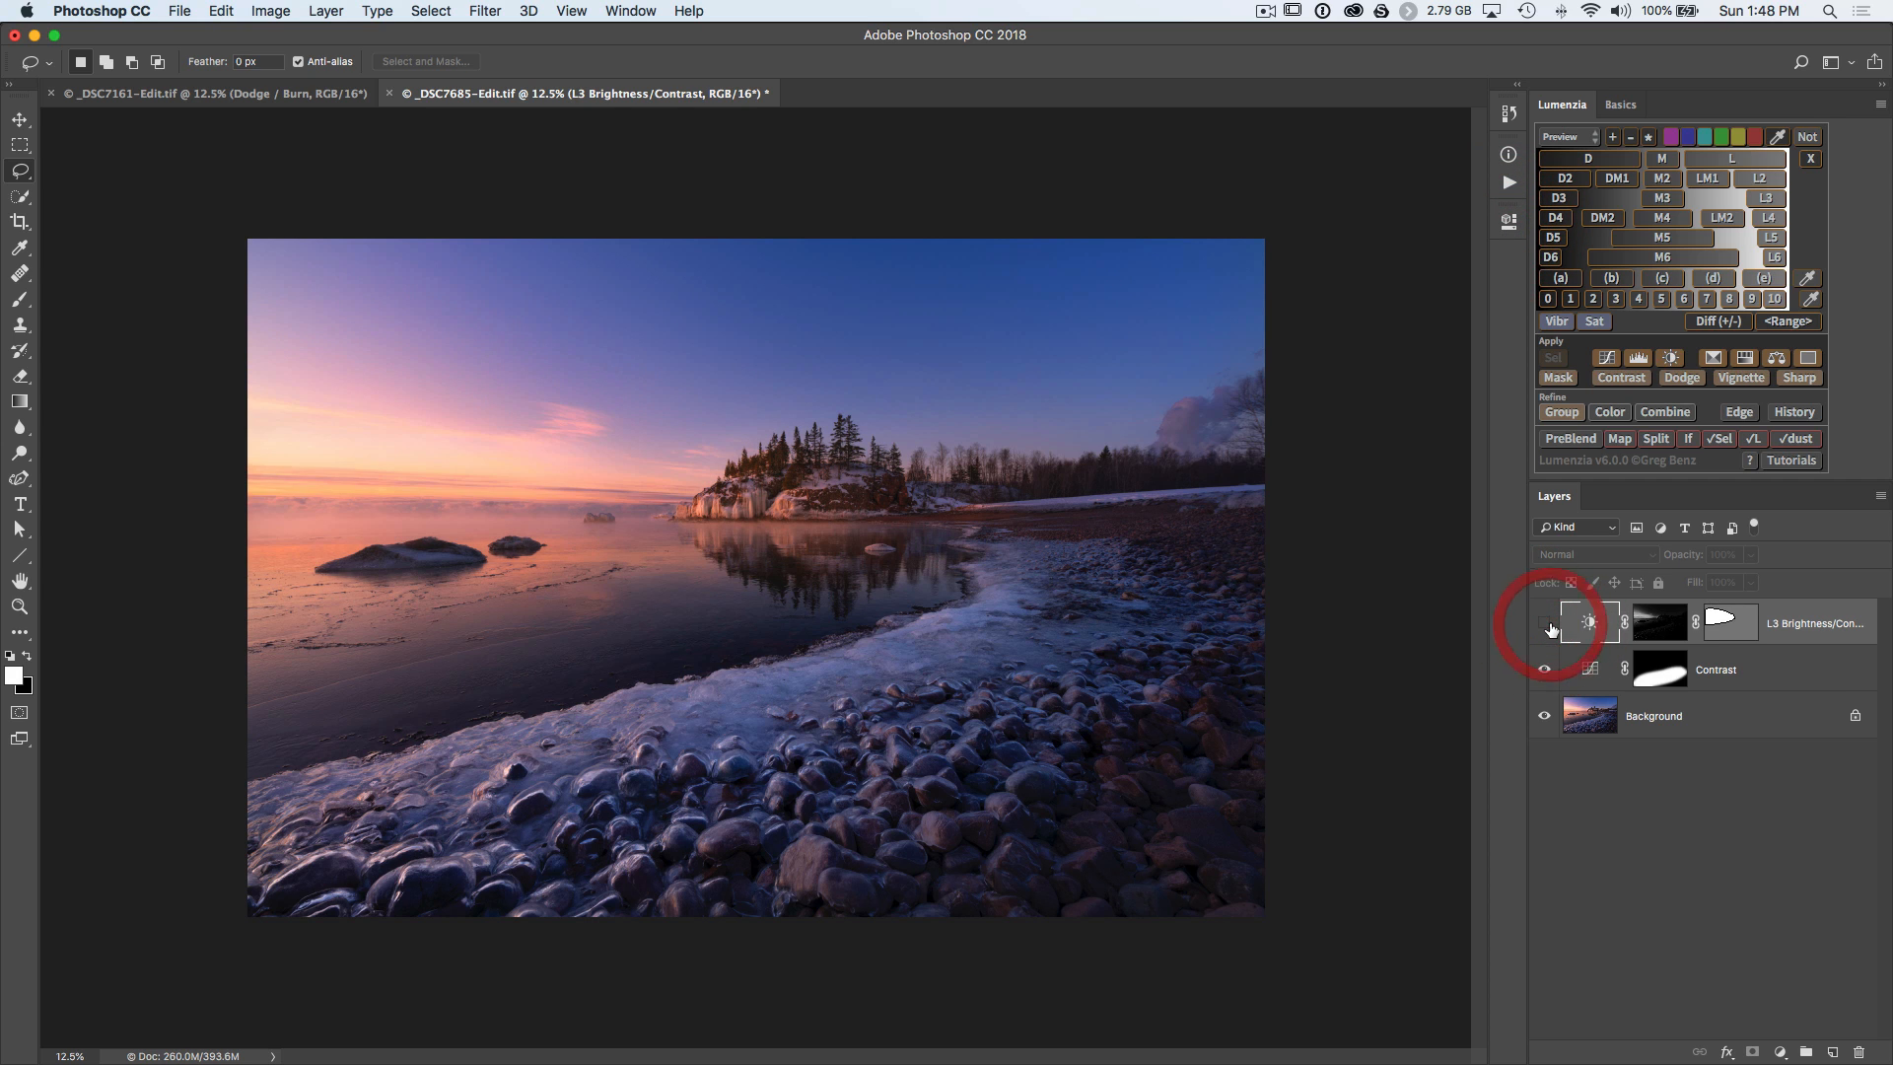
pyautogui.click(1548, 628)
pyautogui.click(1549, 628)
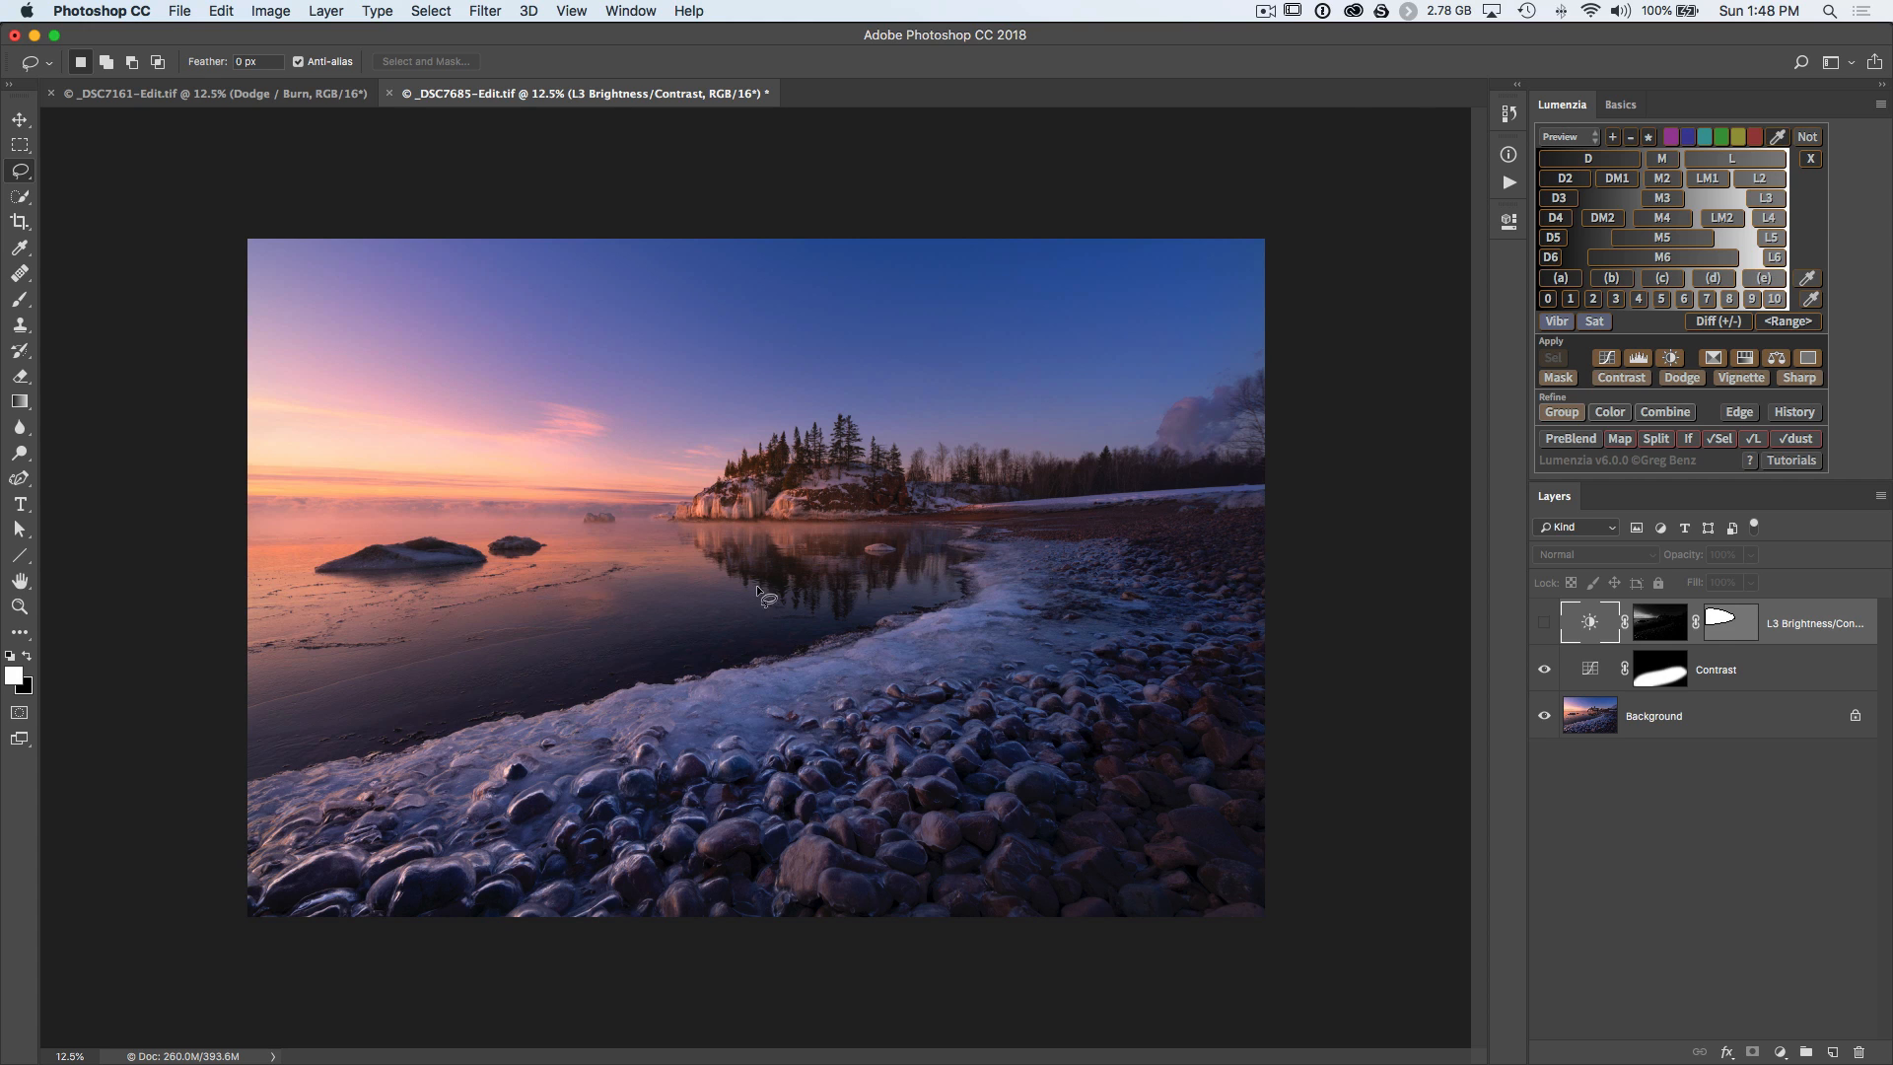
pyautogui.click(1544, 623)
# - Reshape the L3 vector mask path with the Direct Selection Tool, raising its lower edge toward the horizon and pulling its island end inward
pyautogui.click(1725, 629)
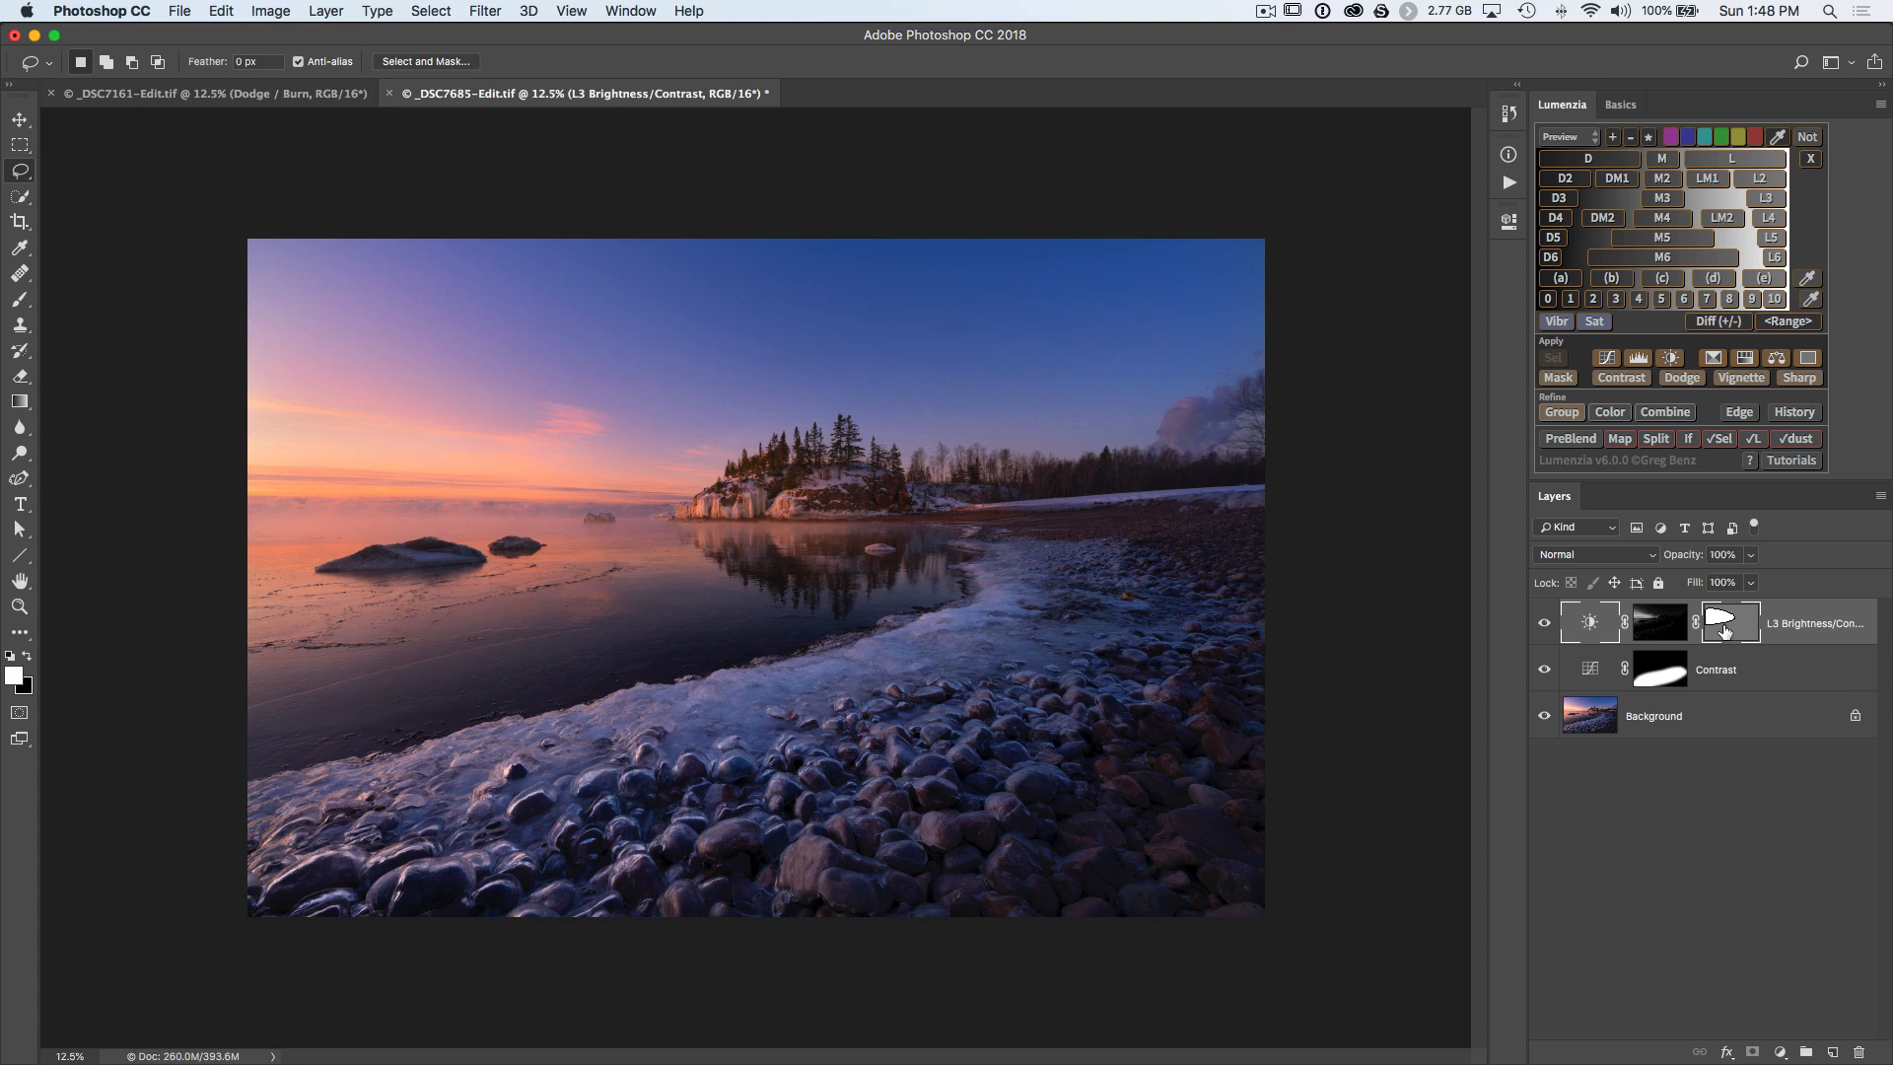
pyautogui.click(20, 529)
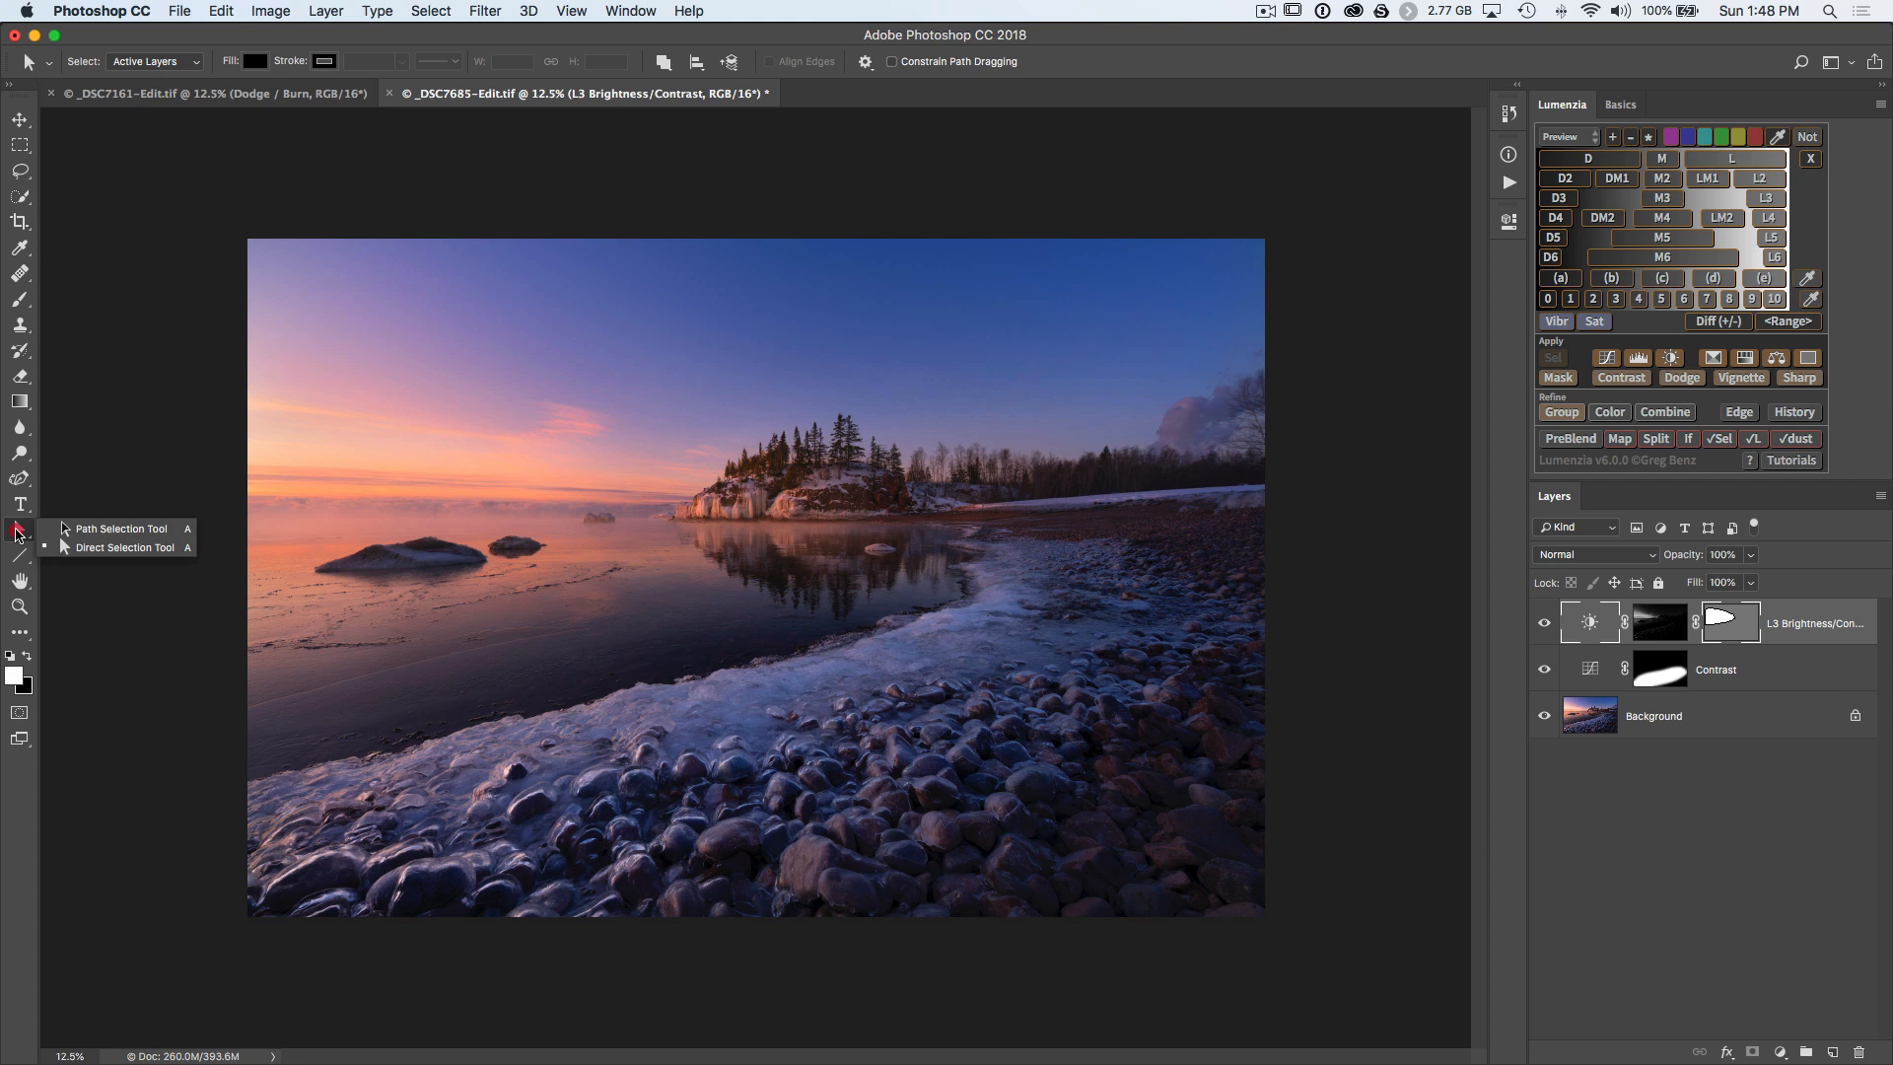
pyautogui.click(83, 545)
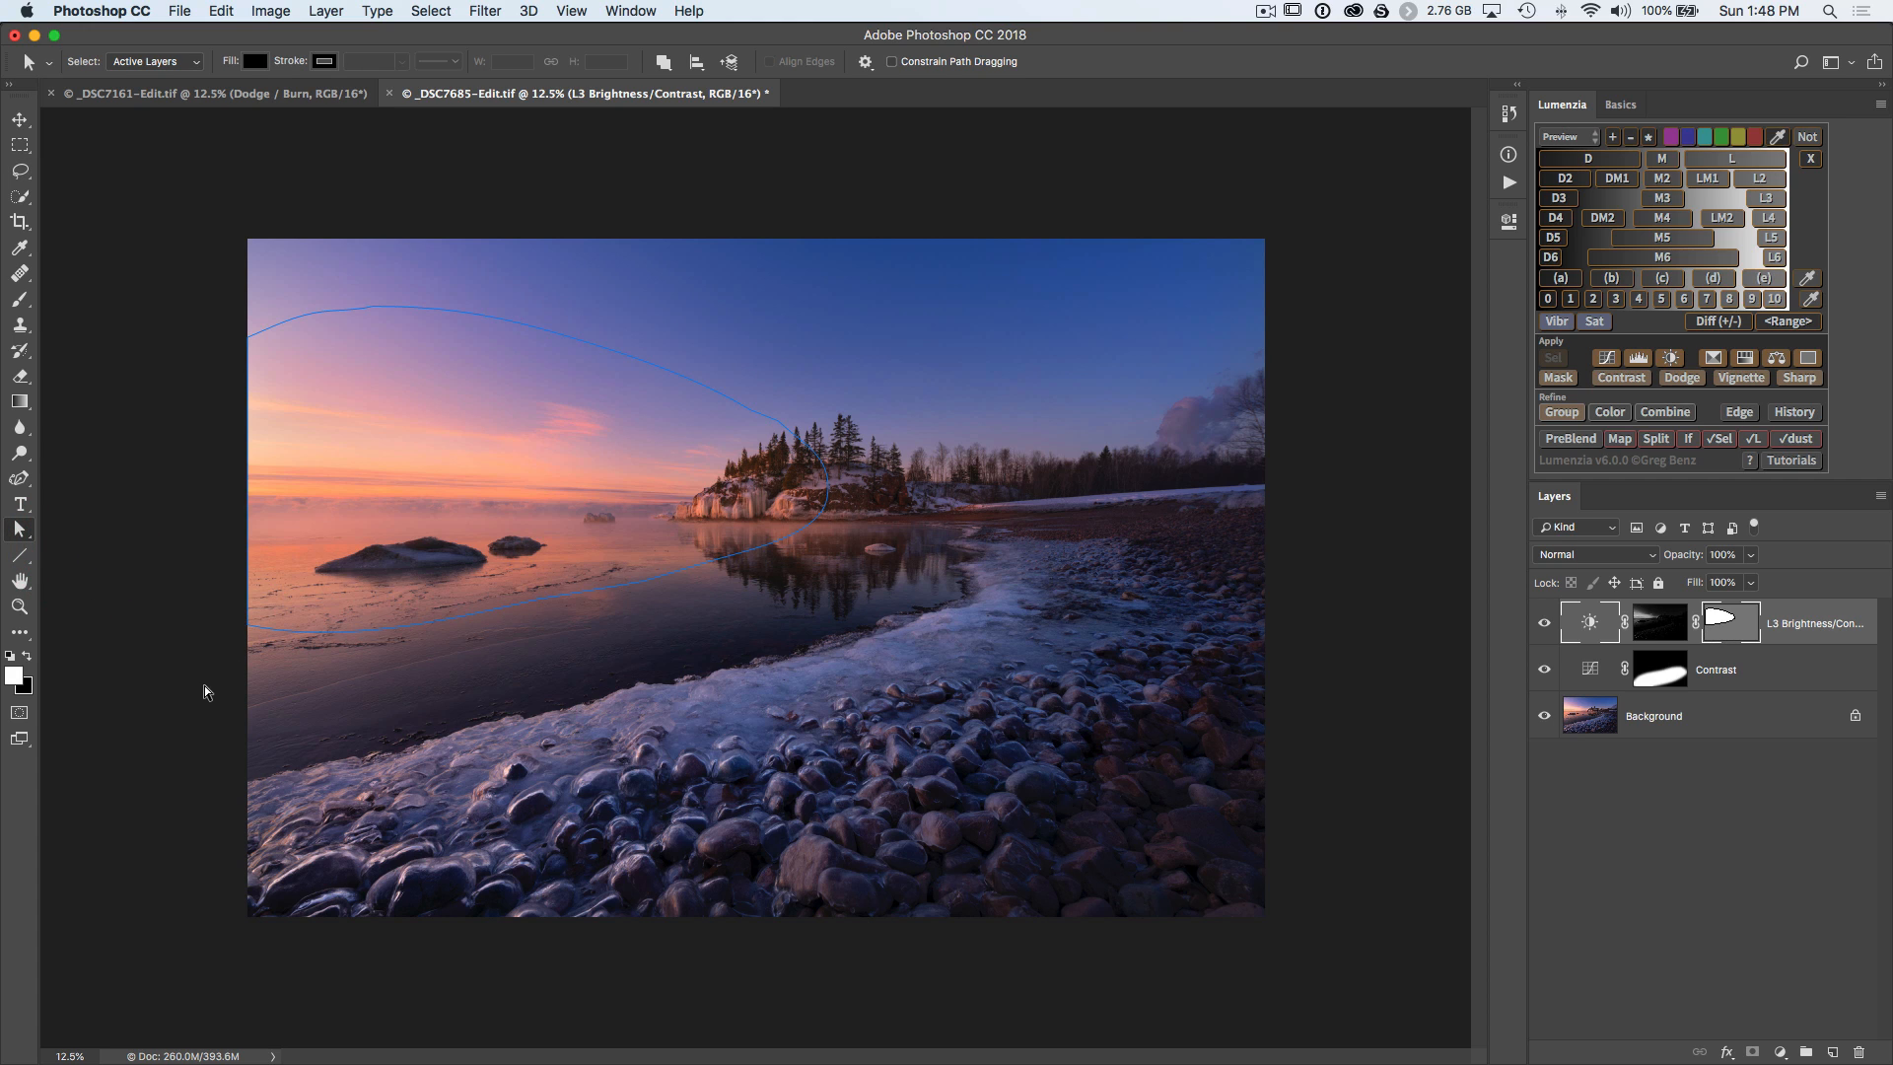
pyautogui.moveTo(210, 639); pyautogui.dragTo(868, 453)
pyautogui.moveTo(642, 591); pyautogui.dragTo(642, 488)
pyautogui.moveTo(940, 352); pyautogui.dragTo(769, 445)
# - Compare the photo with and without the L3 adjustment under its reshaped vector mask, leaving the layer visible
pyautogui.click(1723, 619)
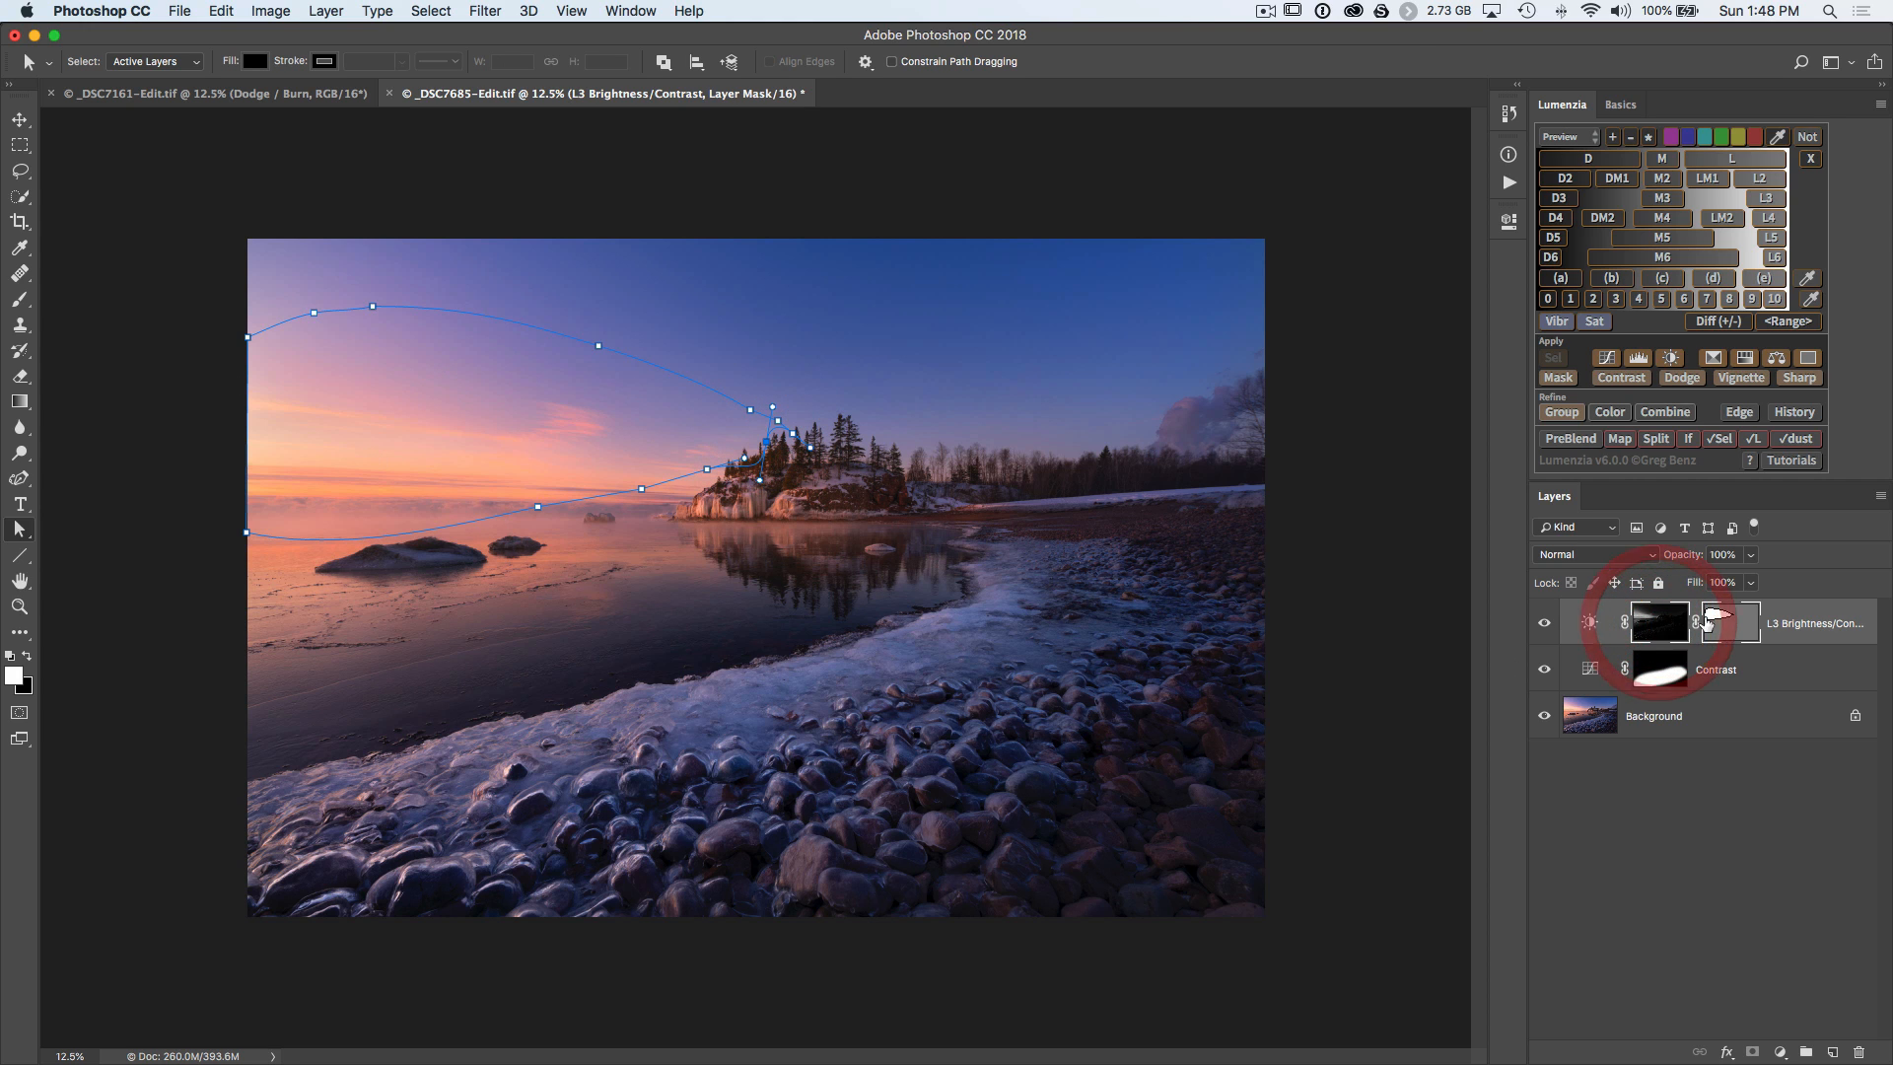
pyautogui.click(1544, 621)
pyautogui.click(1542, 621)
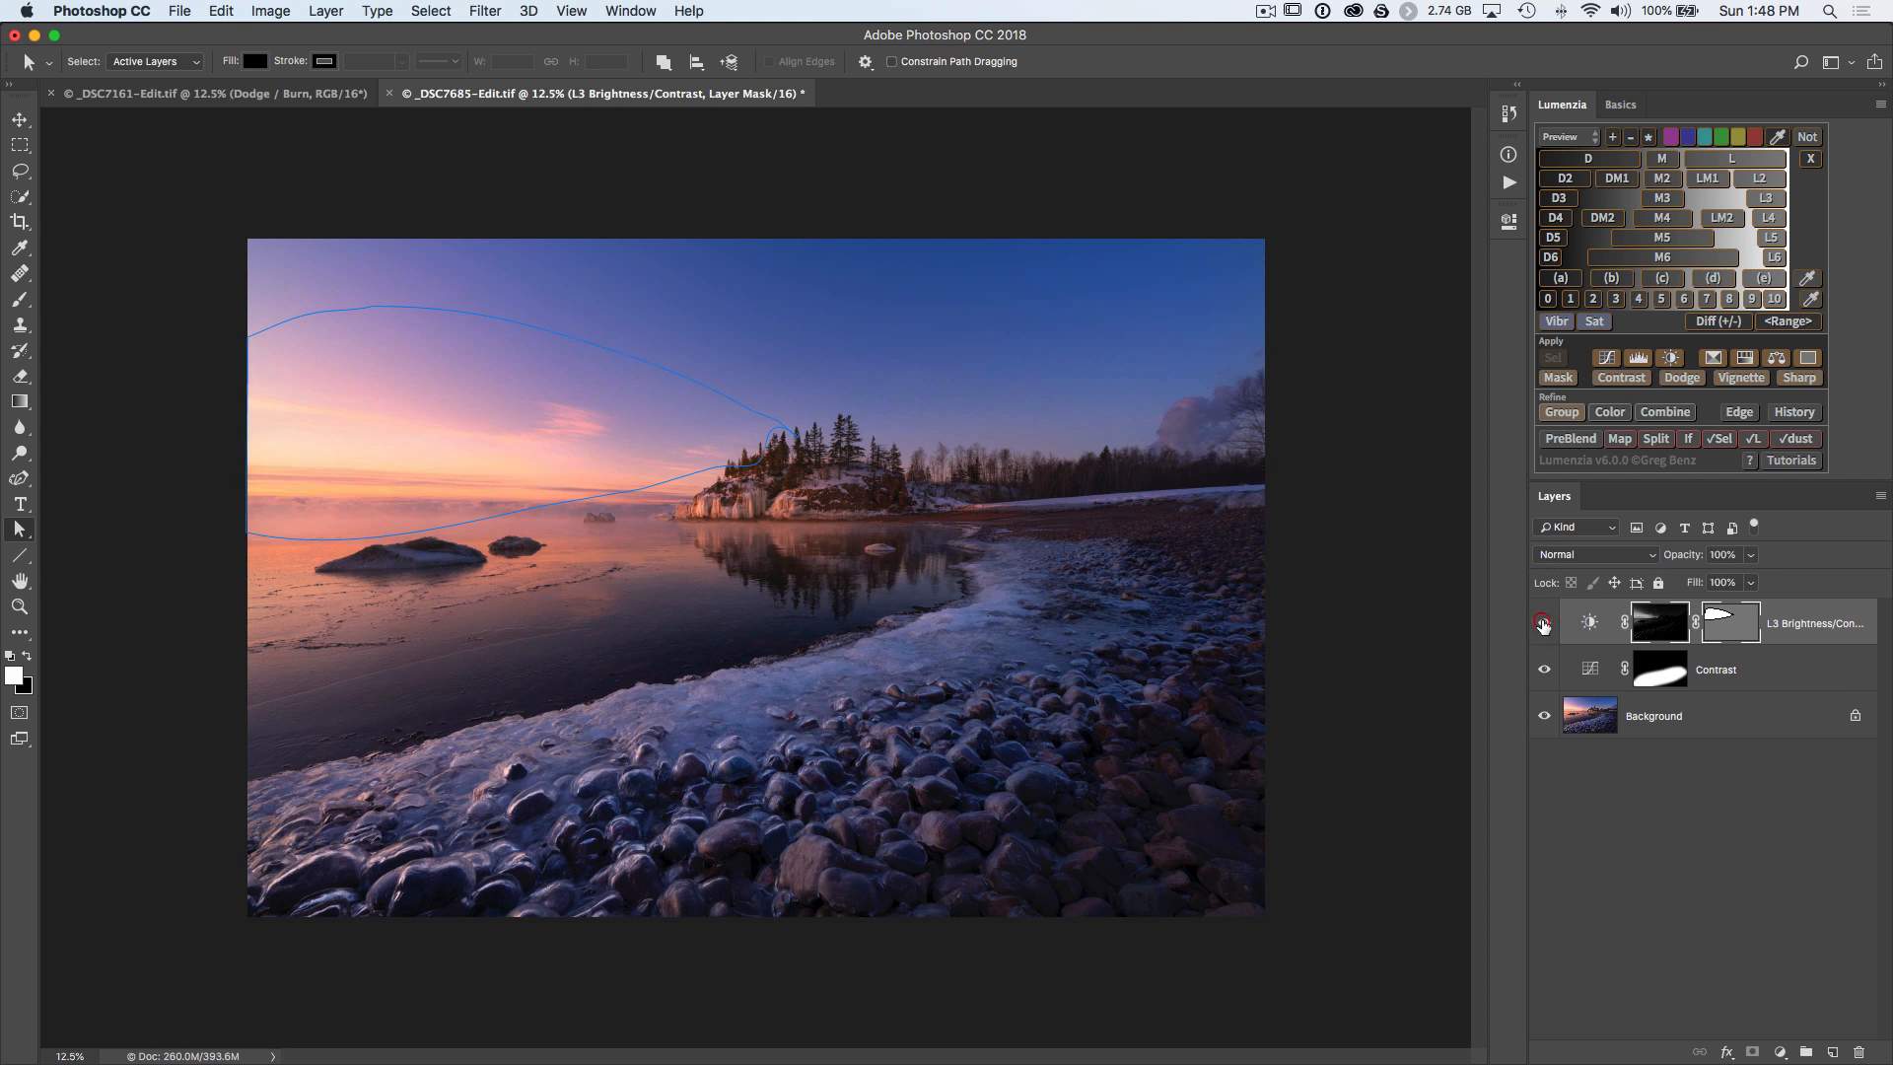
pyautogui.click(1538, 621)
pyautogui.click(1536, 623)
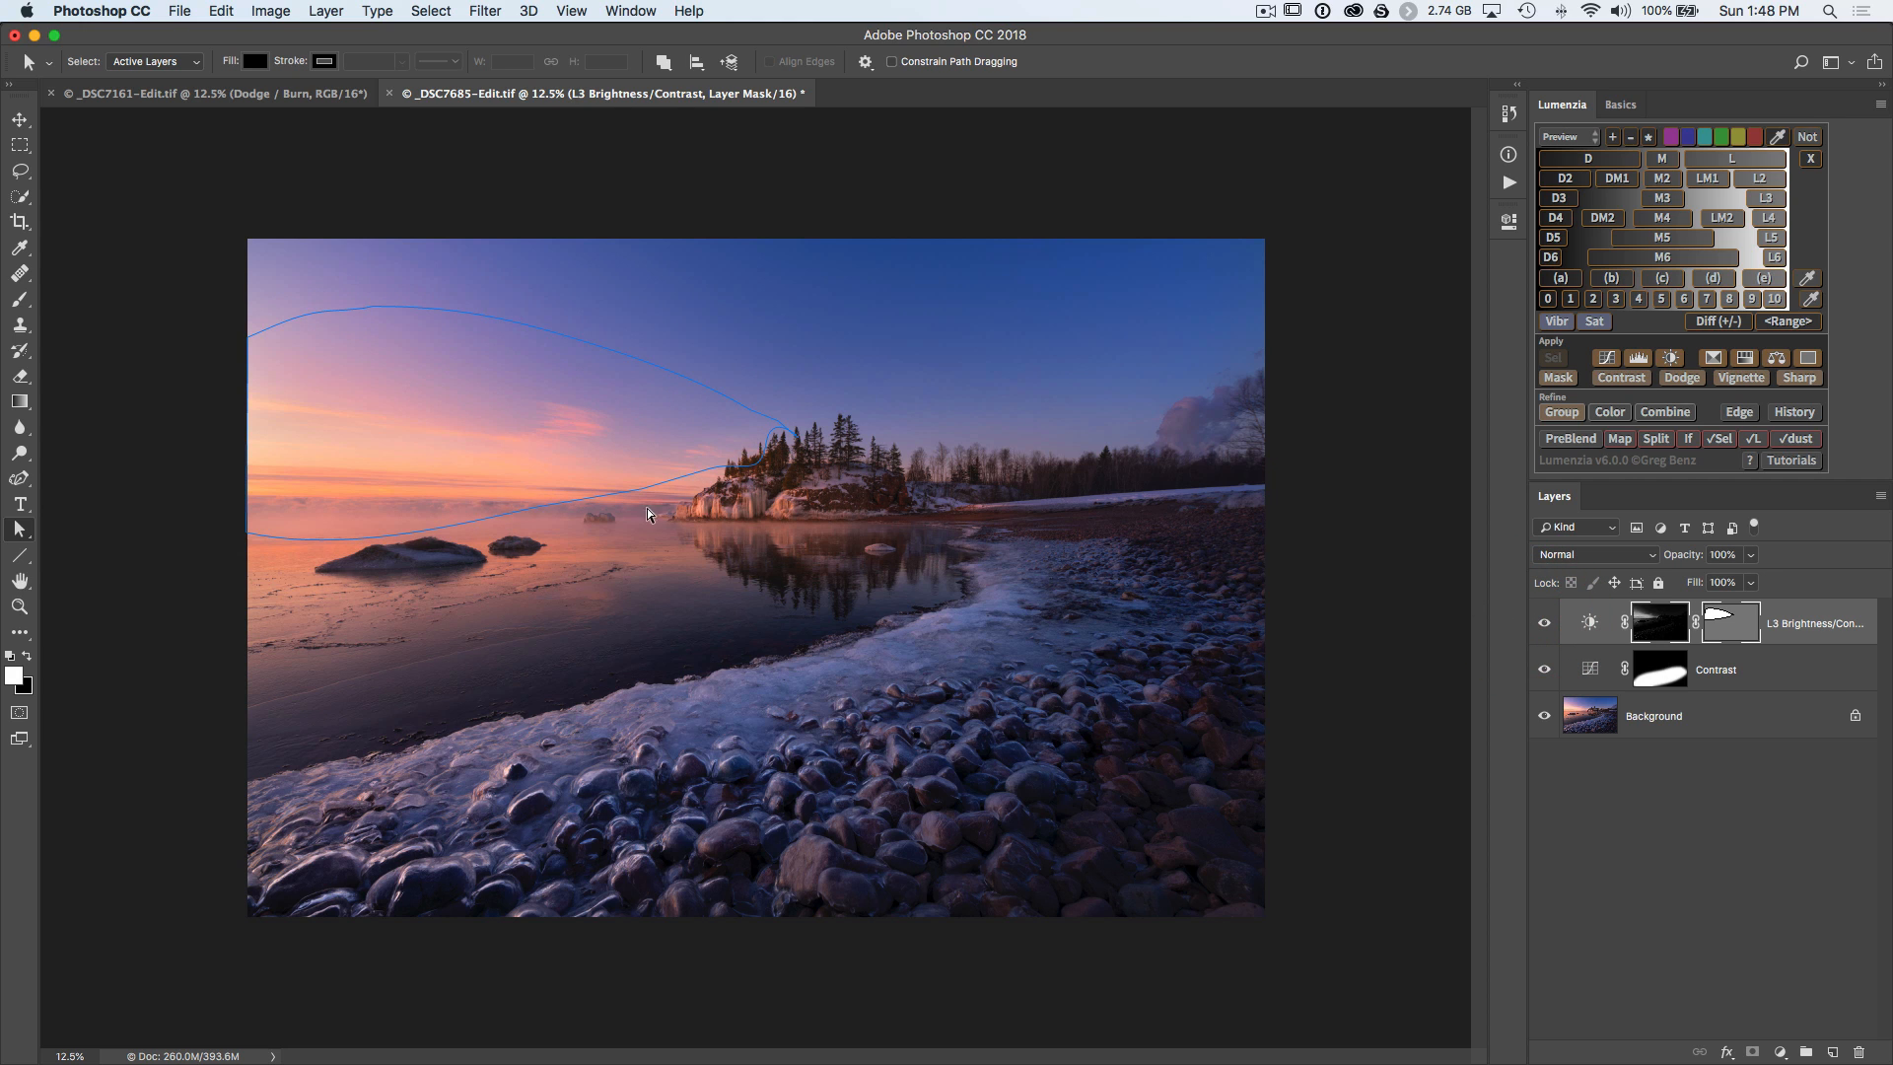